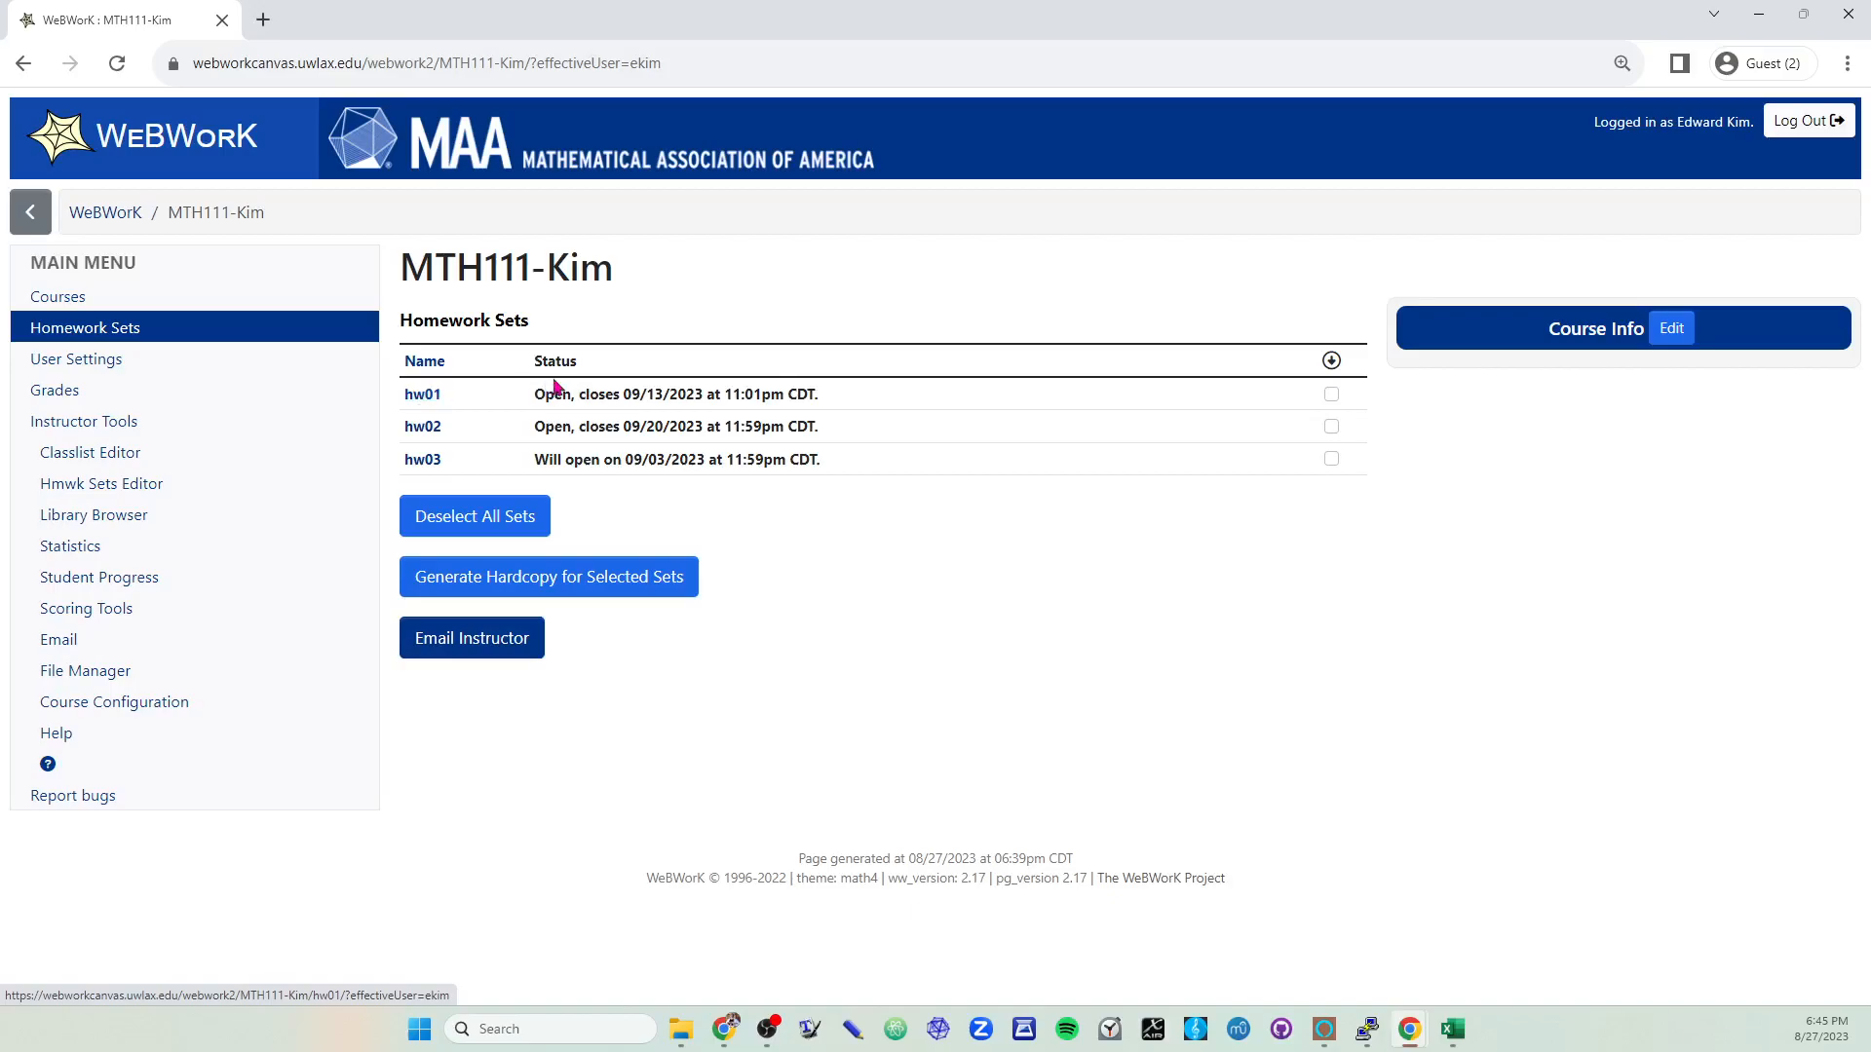
Step: Open the hw01 homework set and copy its web address up to and including hw01
left_click(422, 397)
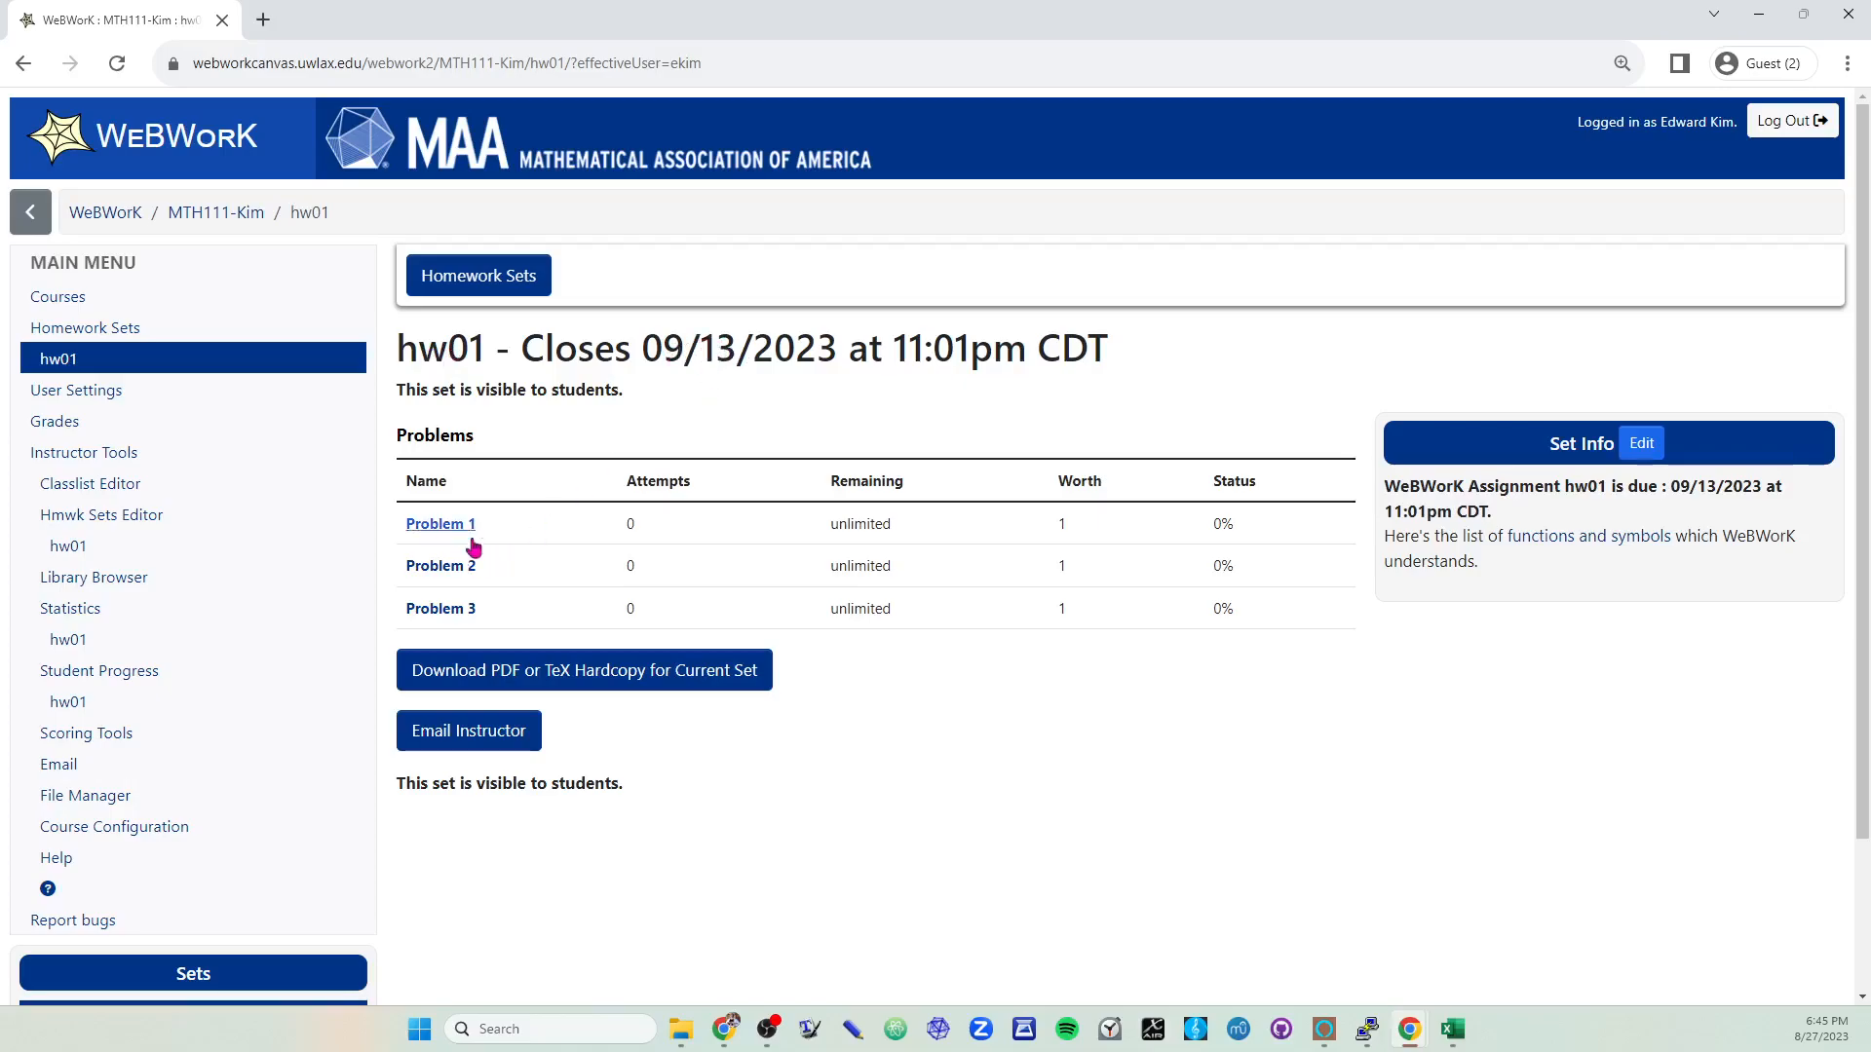
left_click_drag(565, 63, 164, 63)
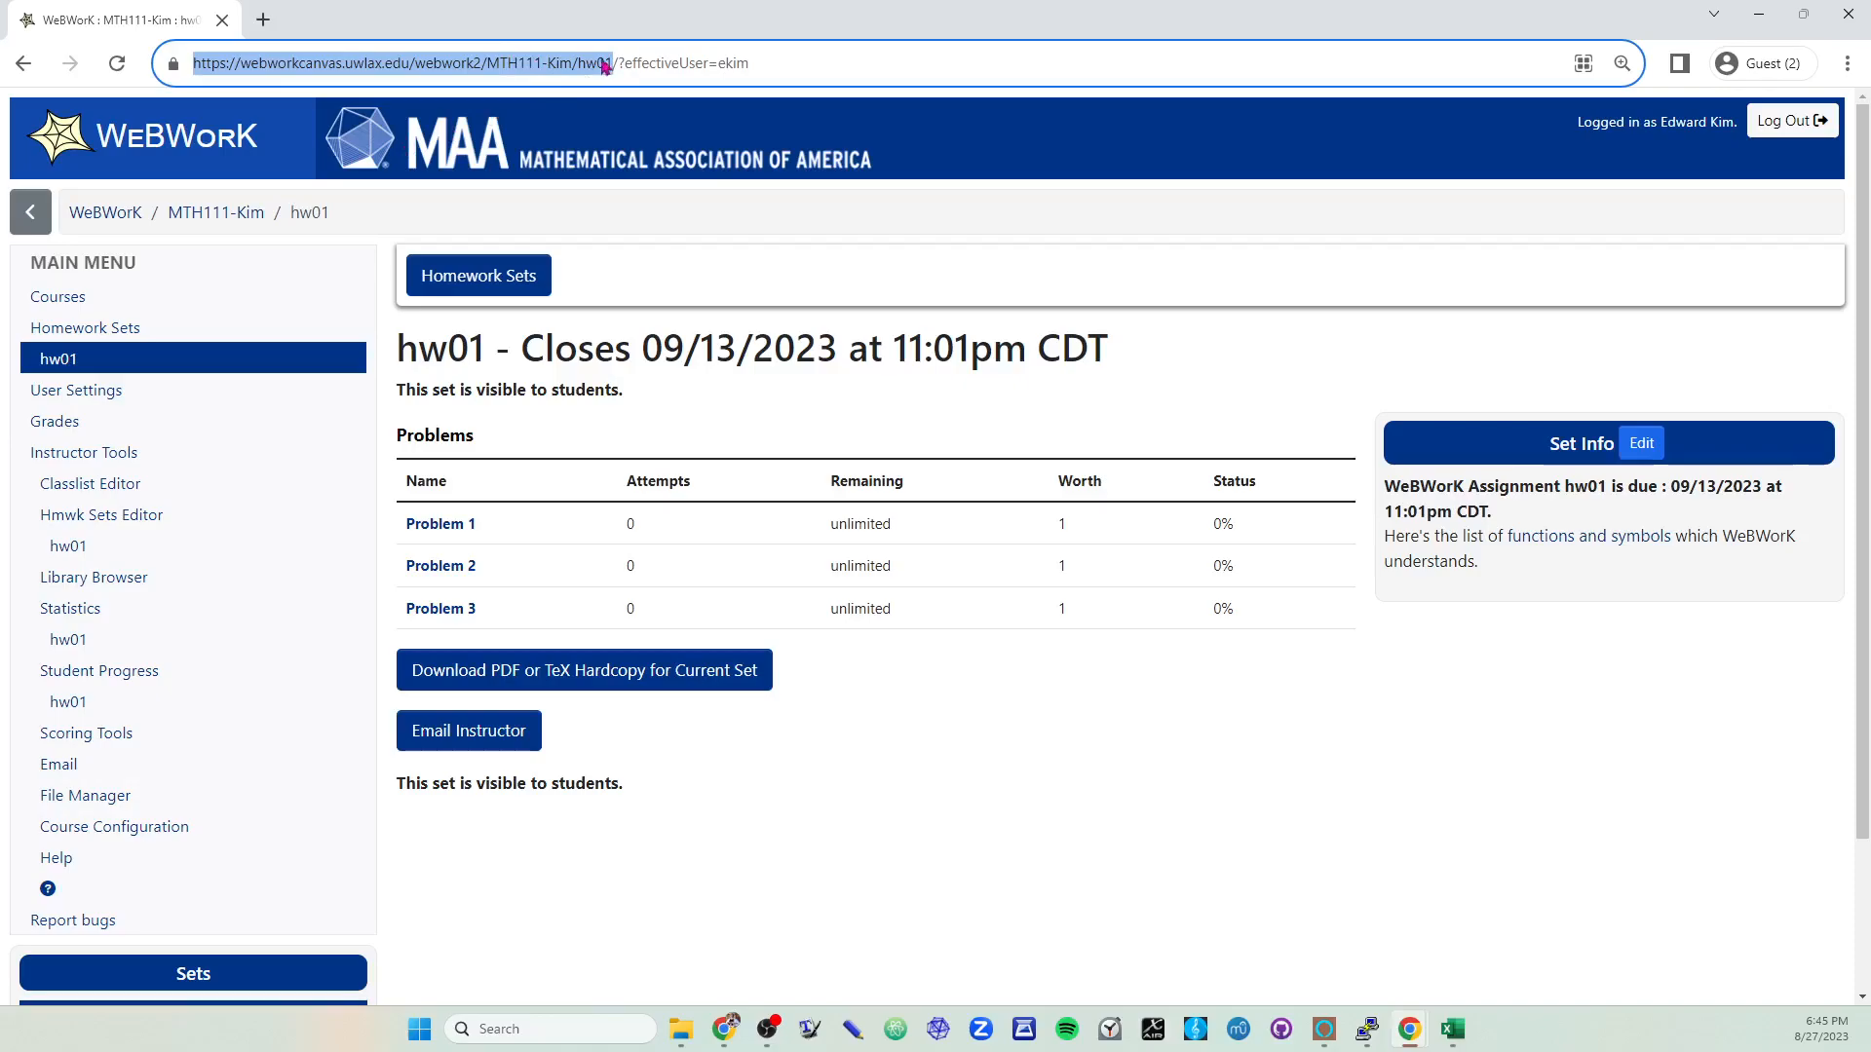
right_click(537, 68)
left_click(582, 182)
Step: Switch to Canvas and delete the existing hw01 assignment from the MTH111 assignments list
key("alt+Tab")
left_click(180, 280)
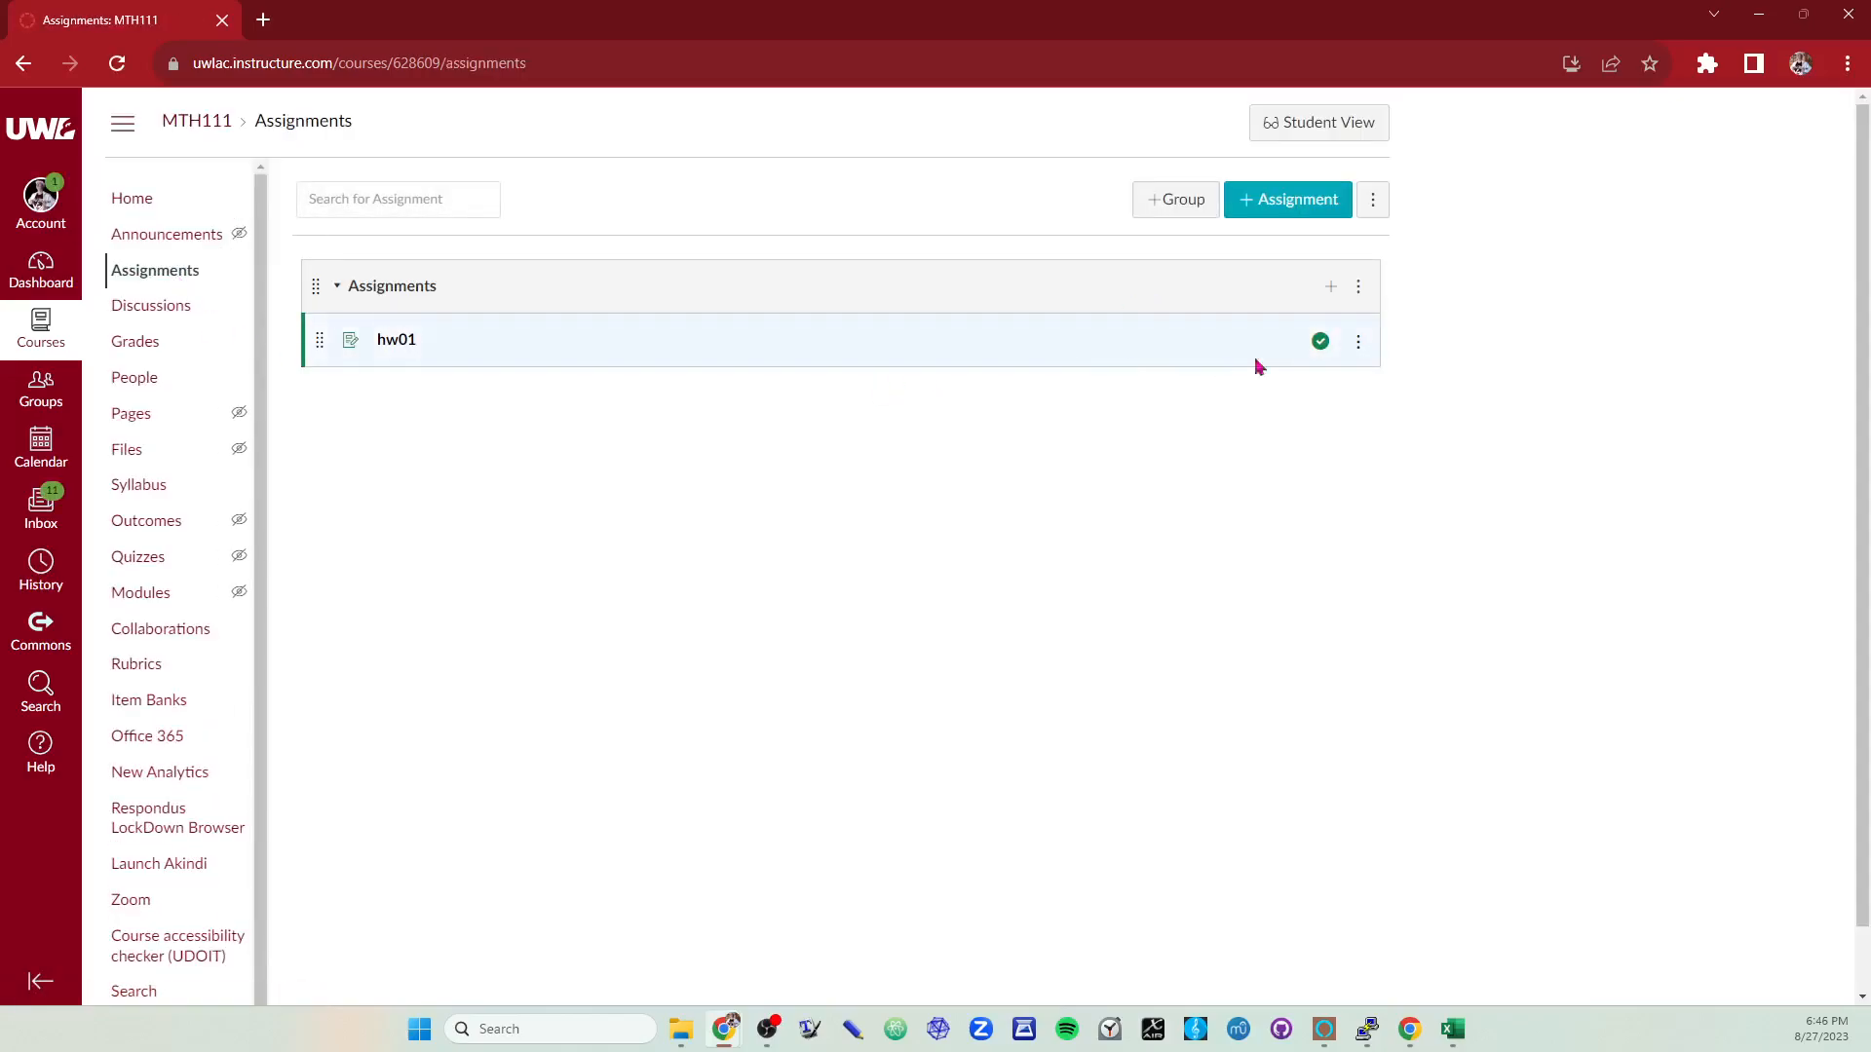
left_click(1357, 341)
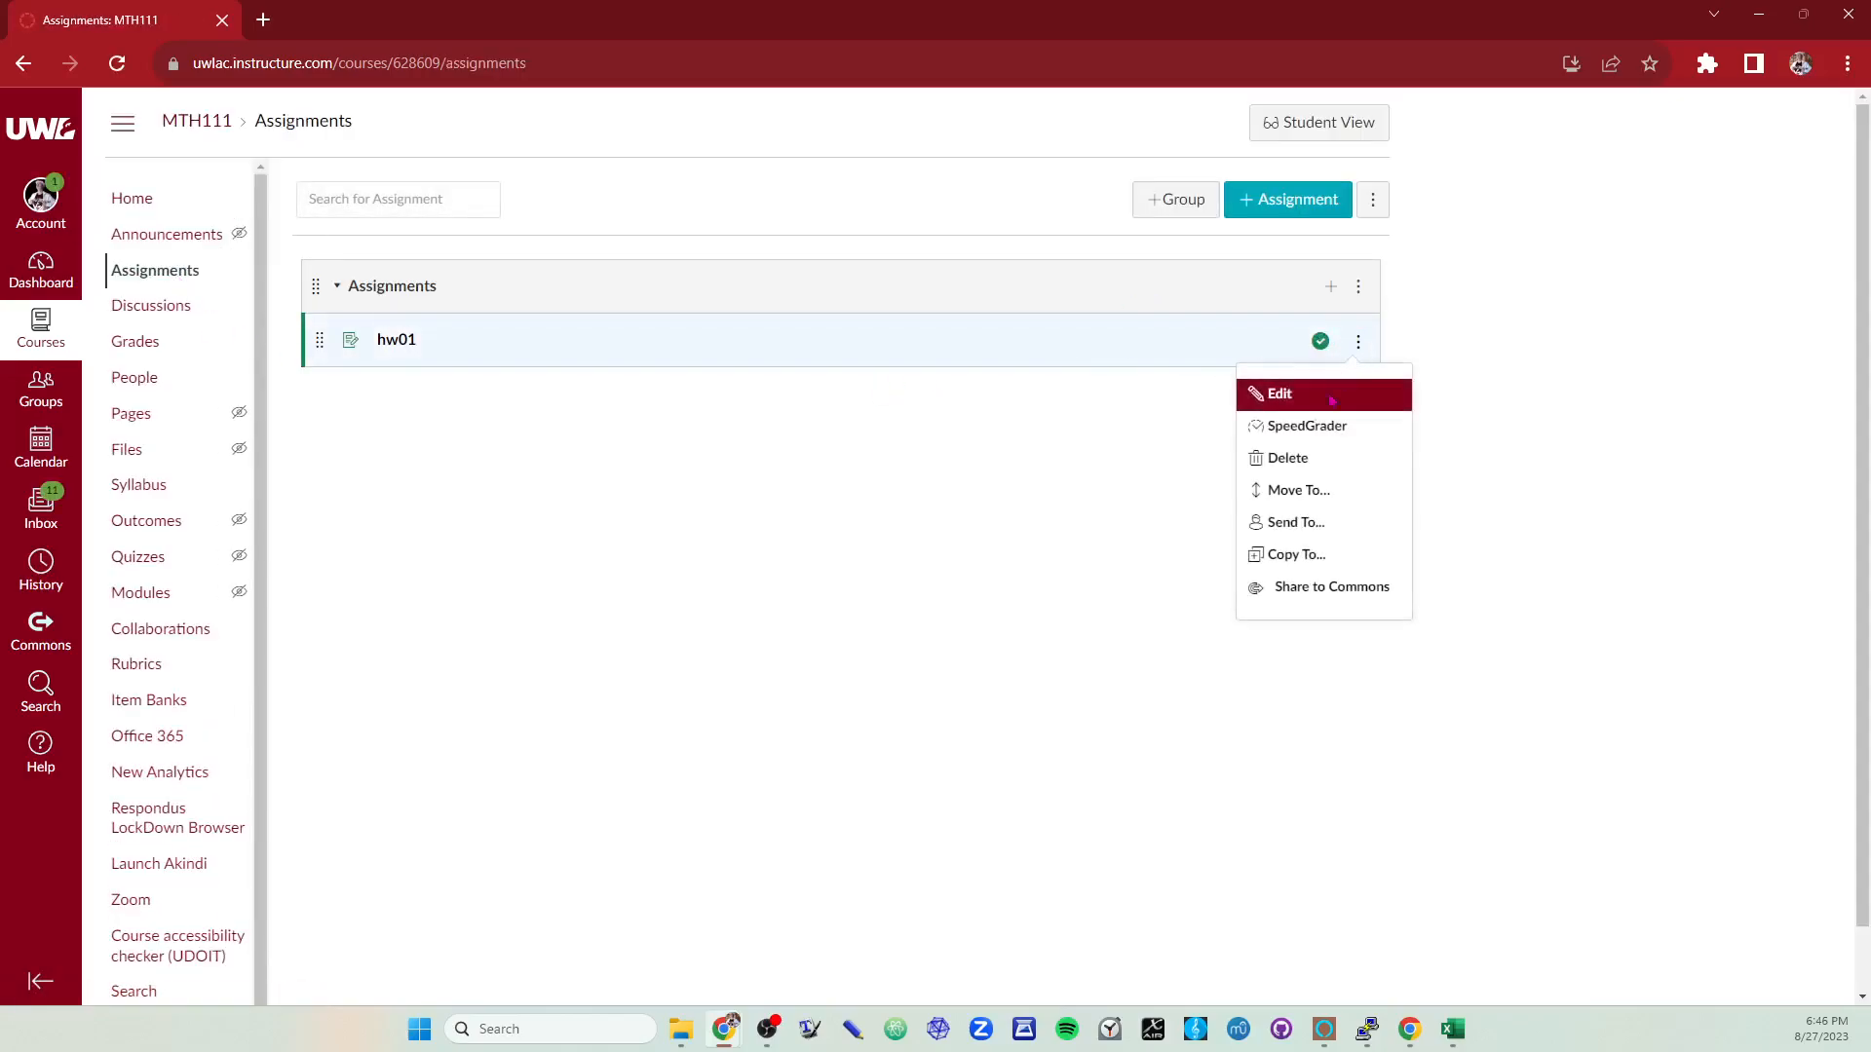
left_click(1296, 468)
left_click(1044, 178)
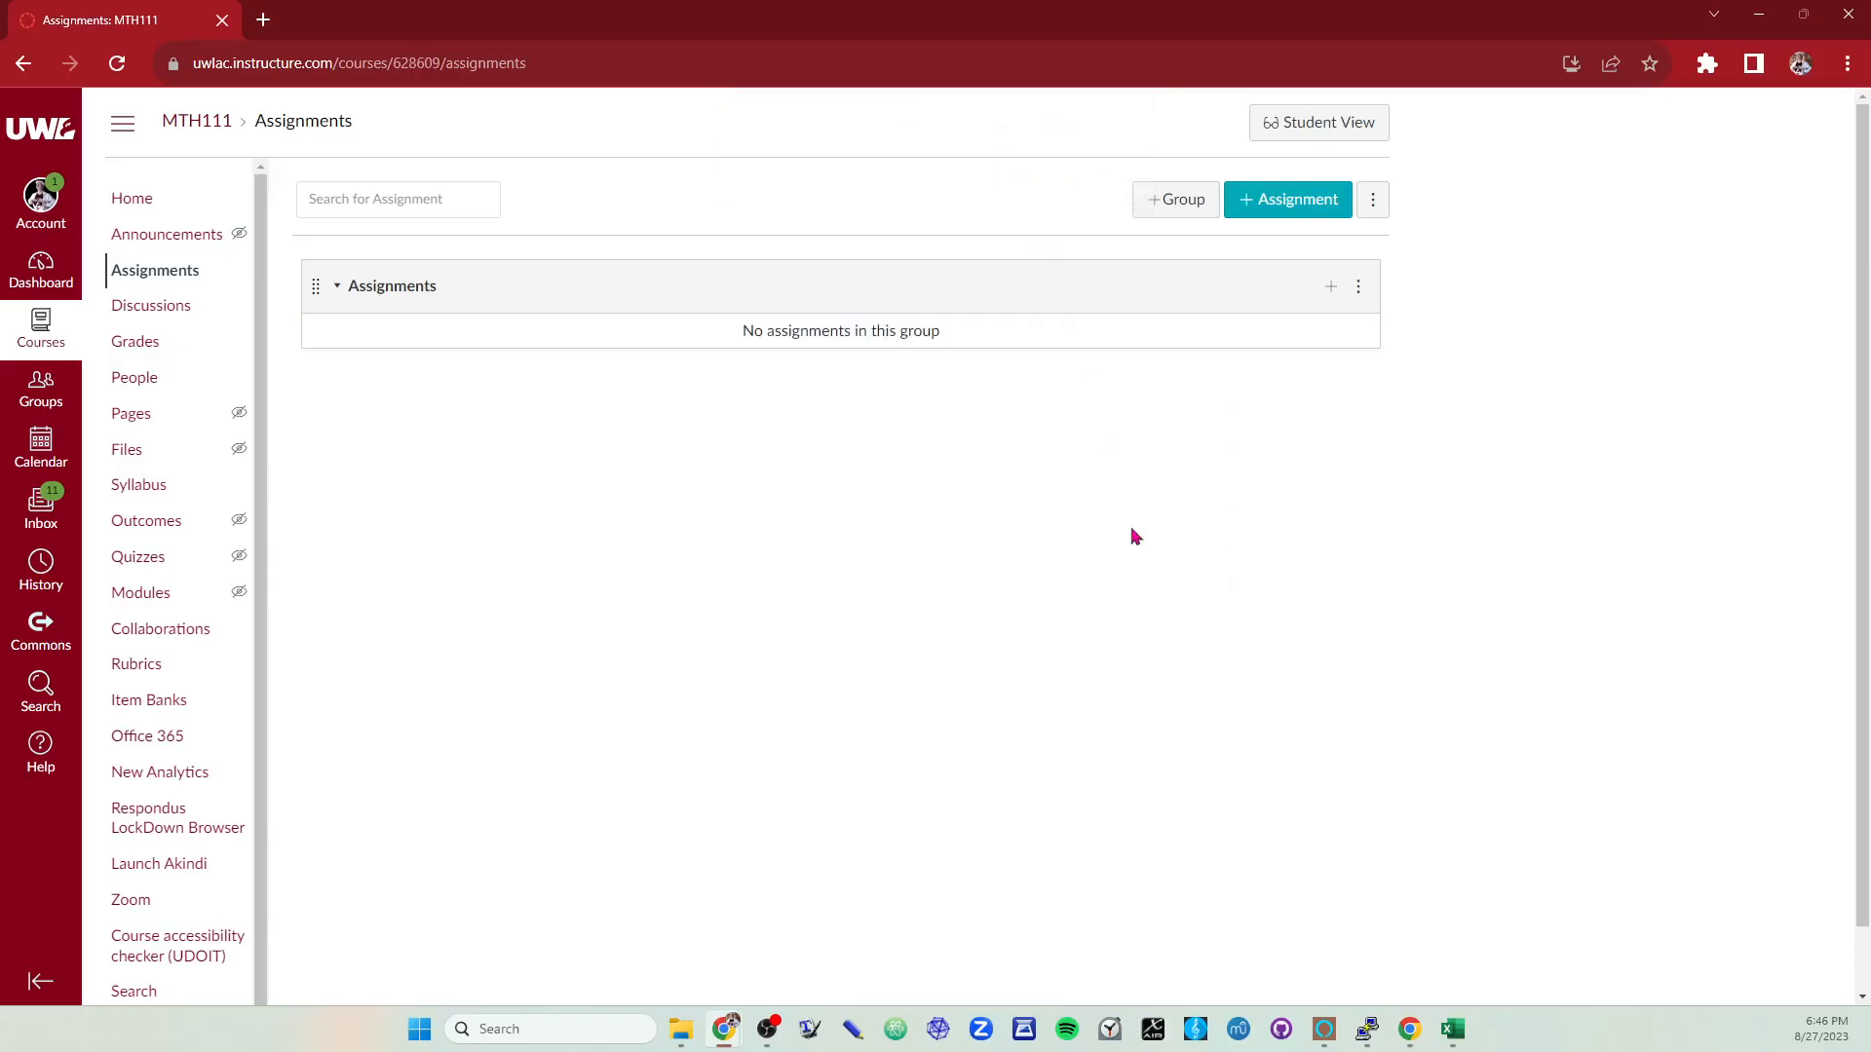
Step: Start a new assignment named hw01 in the Assignments group, due Sep 13, 2023 and worth 3 points
left_click(1328, 290)
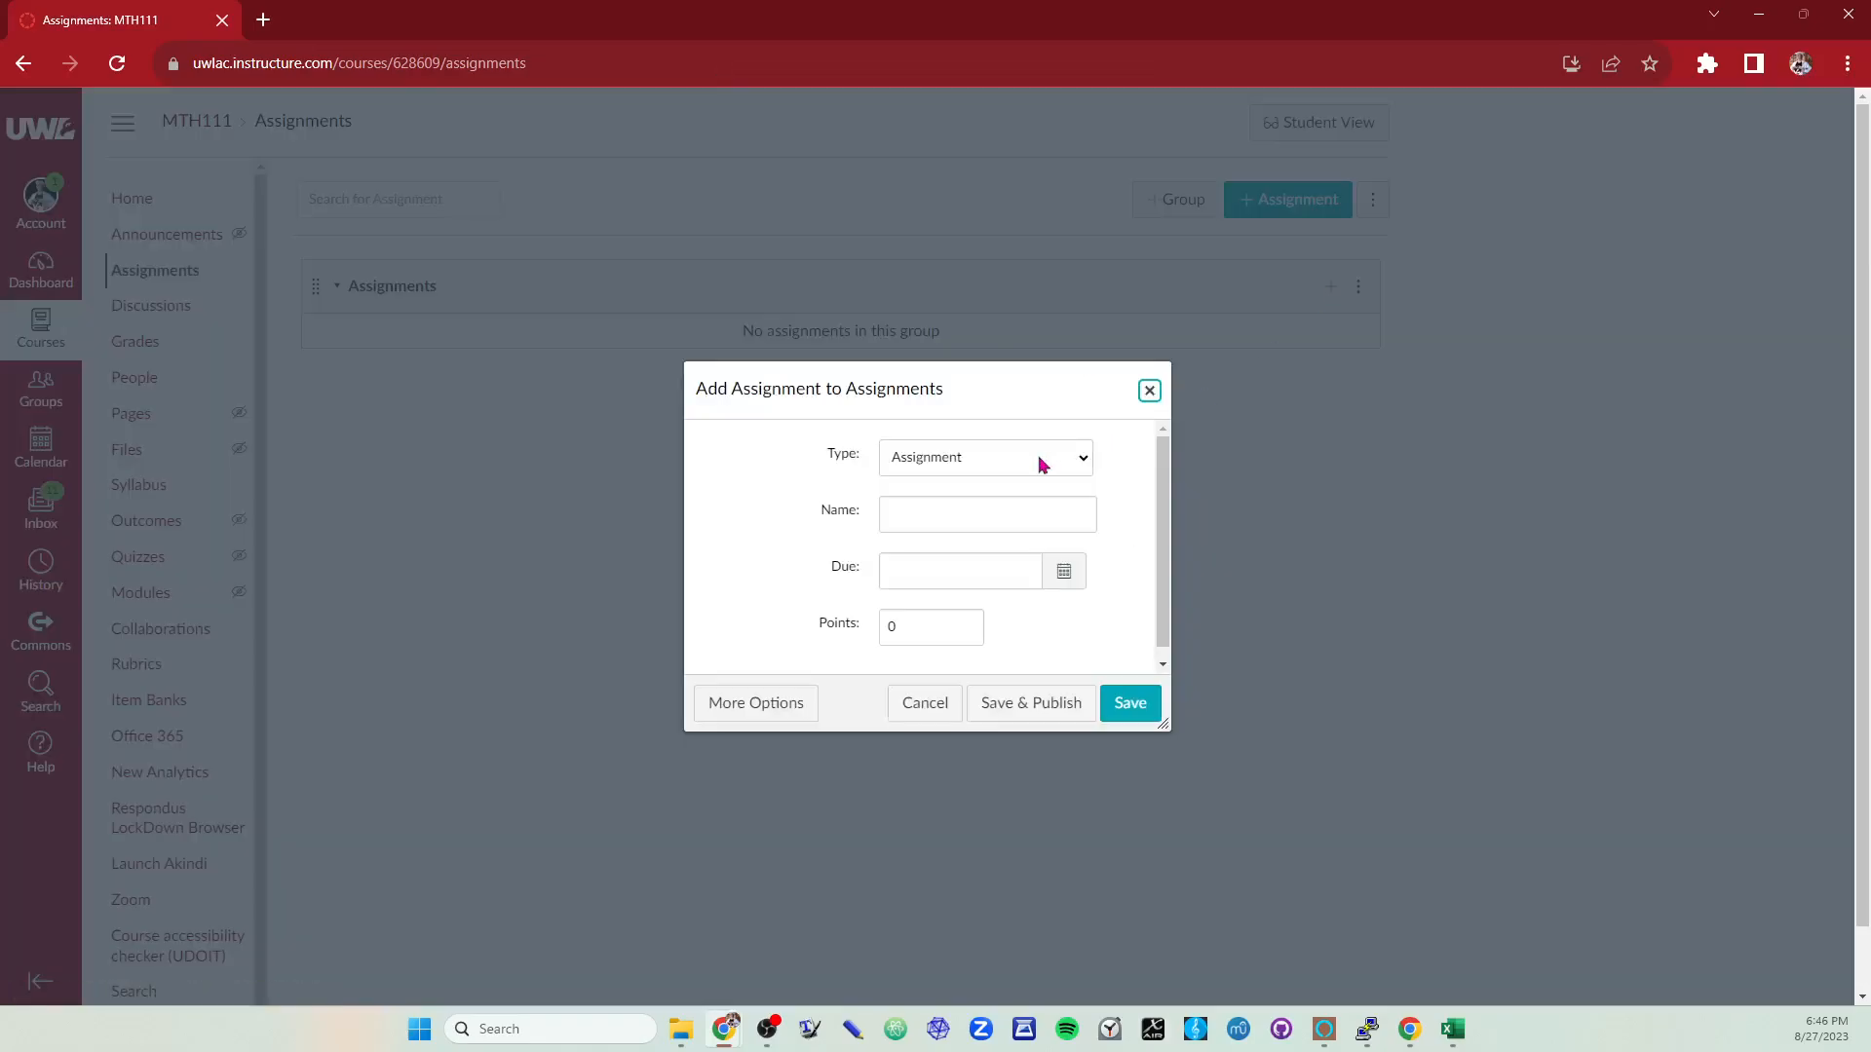
left_click(996, 498)
type("hw01")
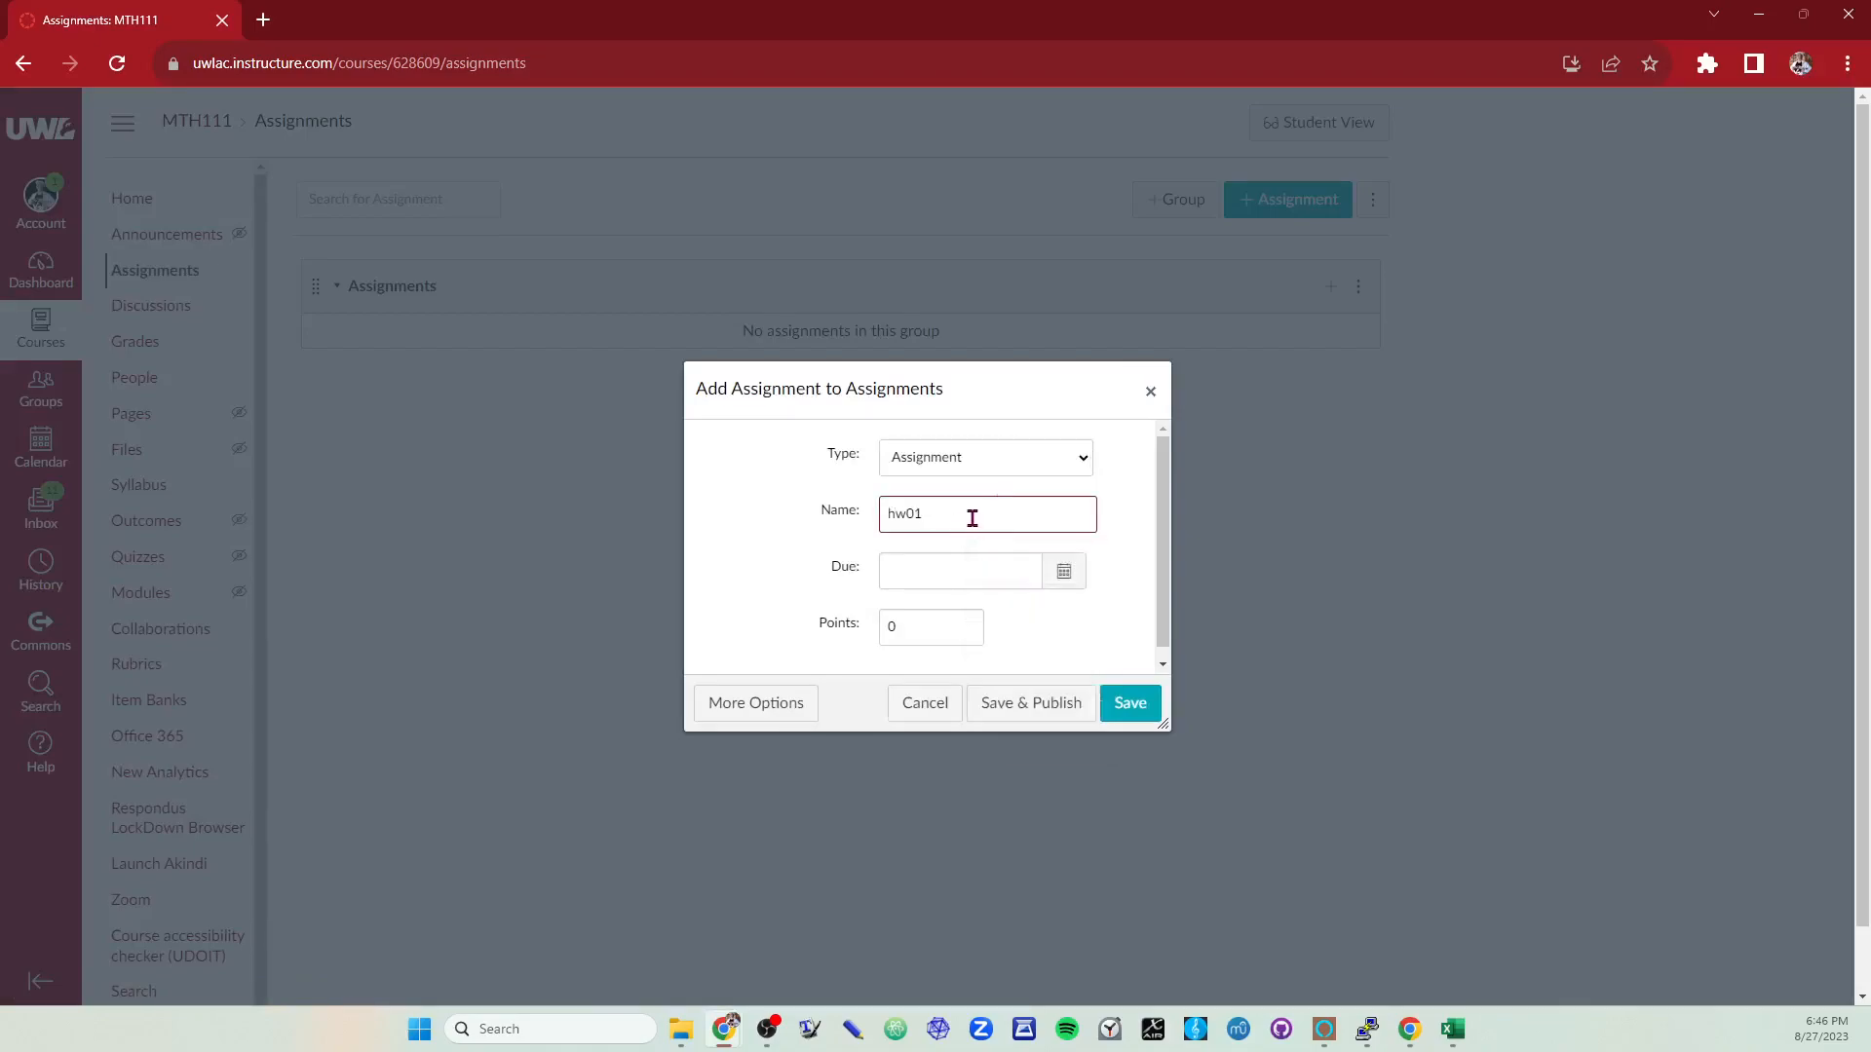
left_click(1062, 575)
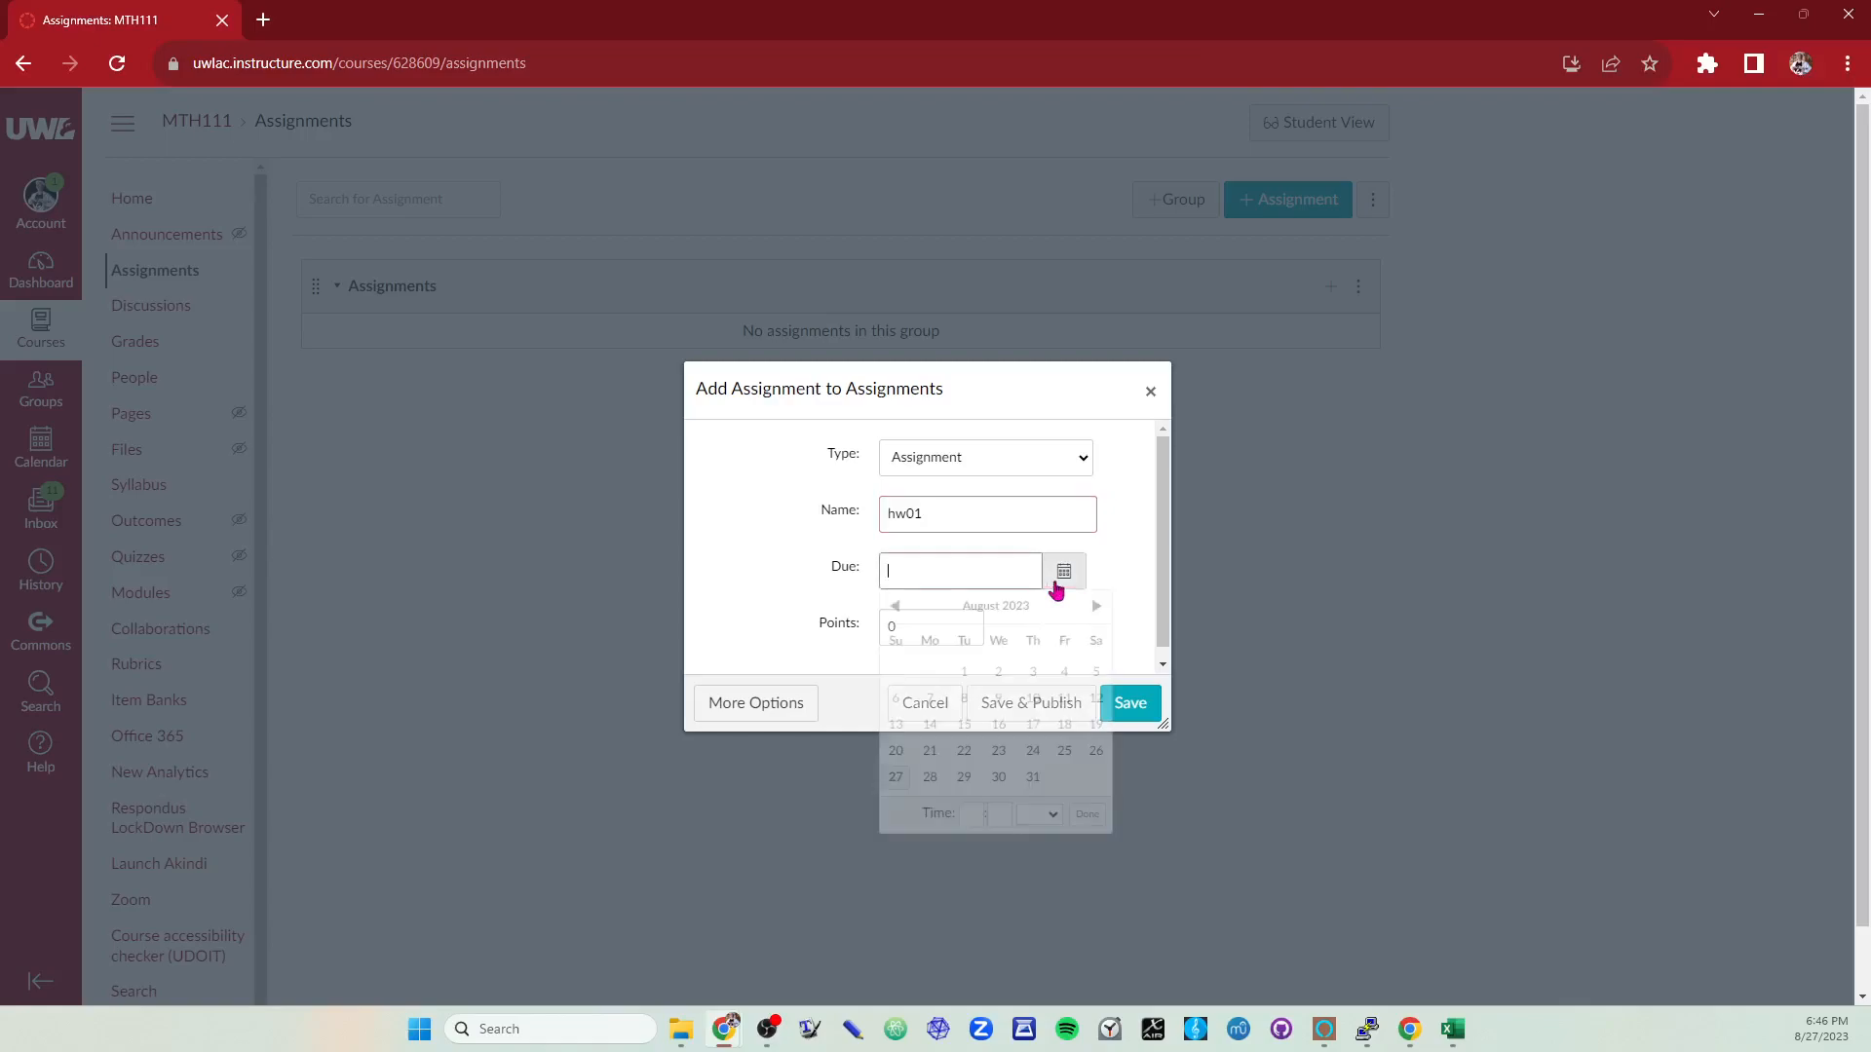
left_click(1095, 606)
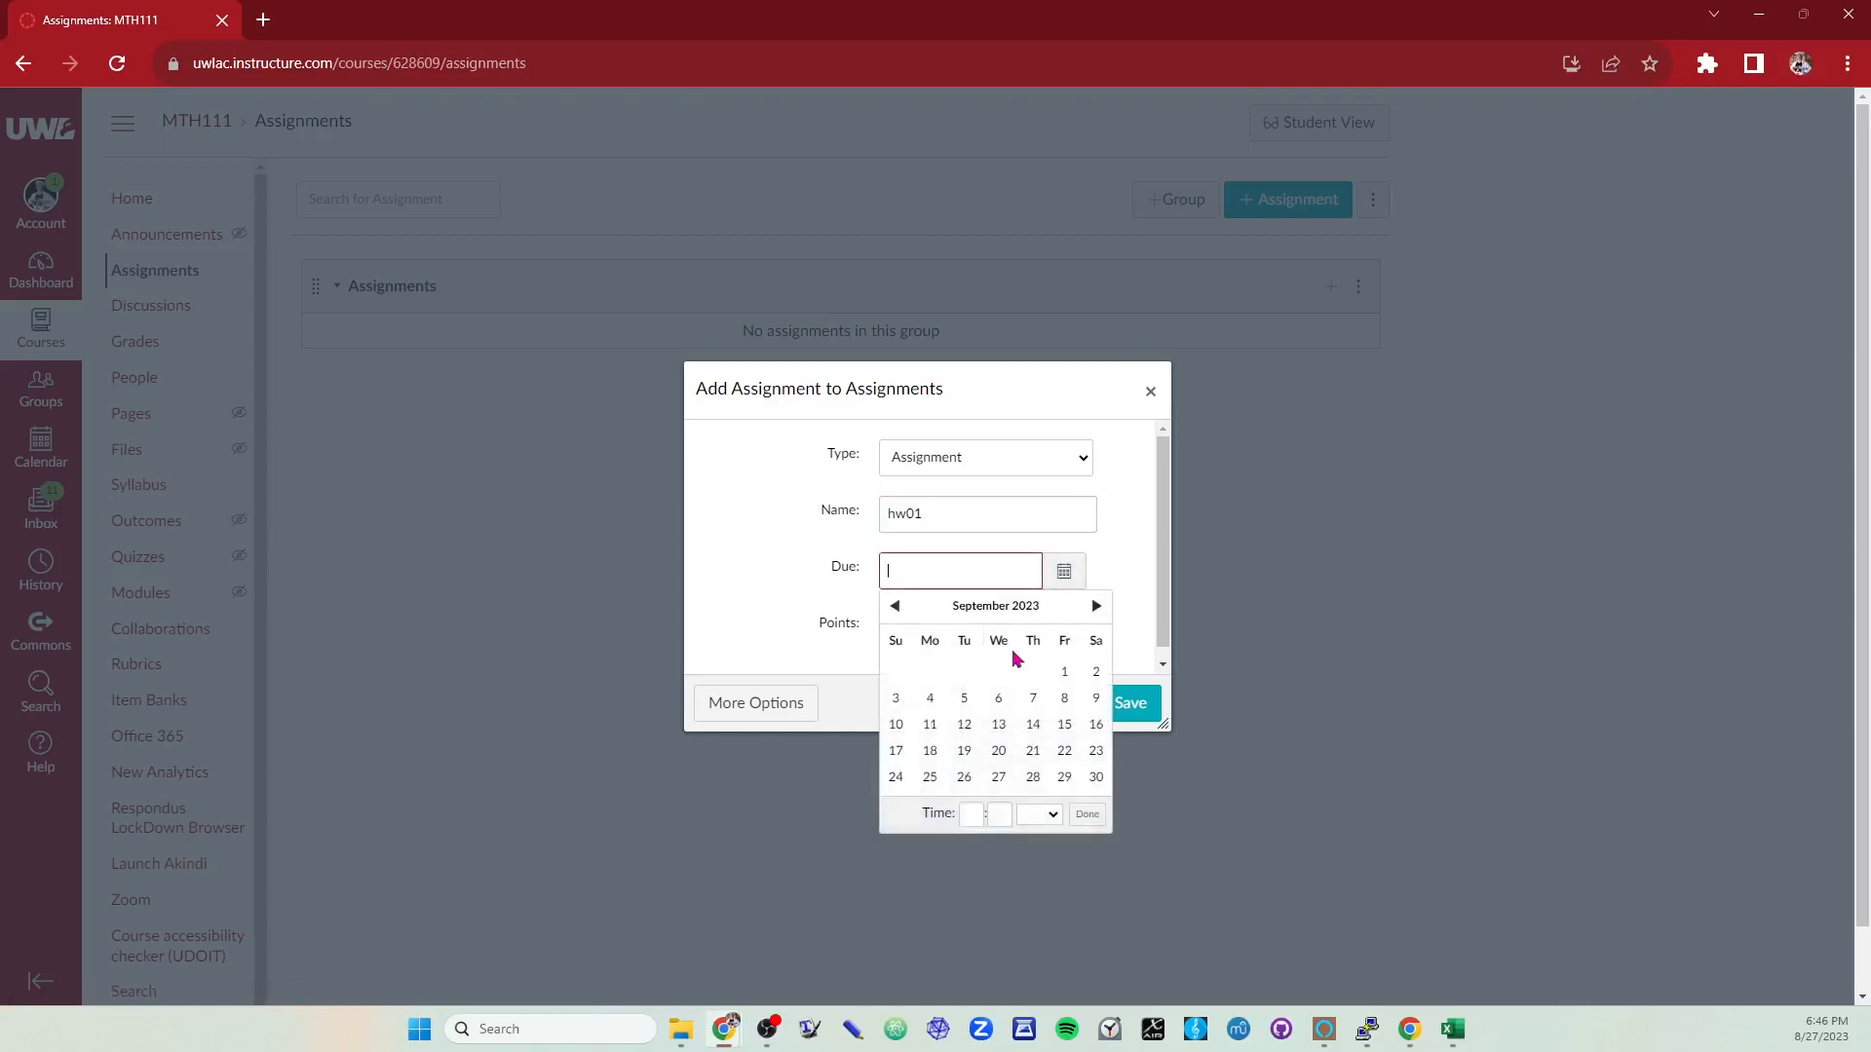
left_click(998, 724)
left_click(754, 576)
left_click(949, 638)
type("3")
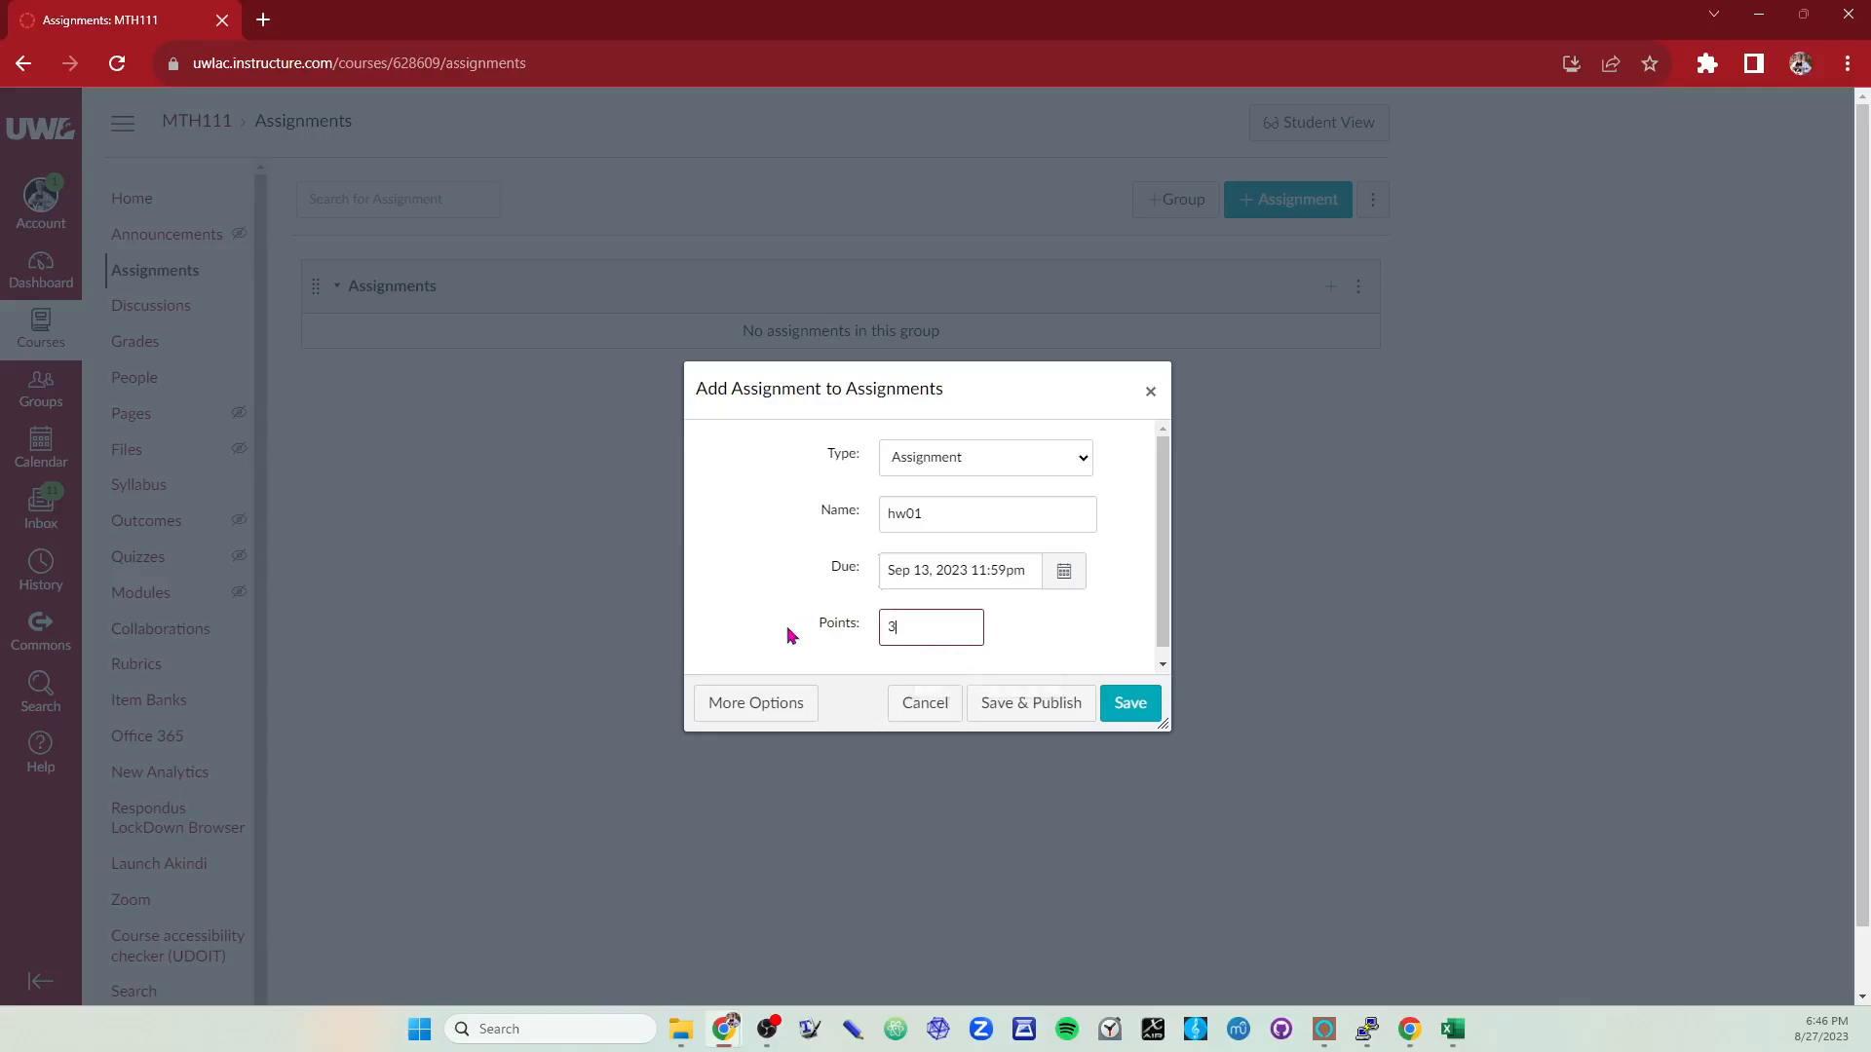
Step: In the assignment's full options, set the submission type to External Tool and paste the copied hw01 address as the tool URL
left_click(762, 704)
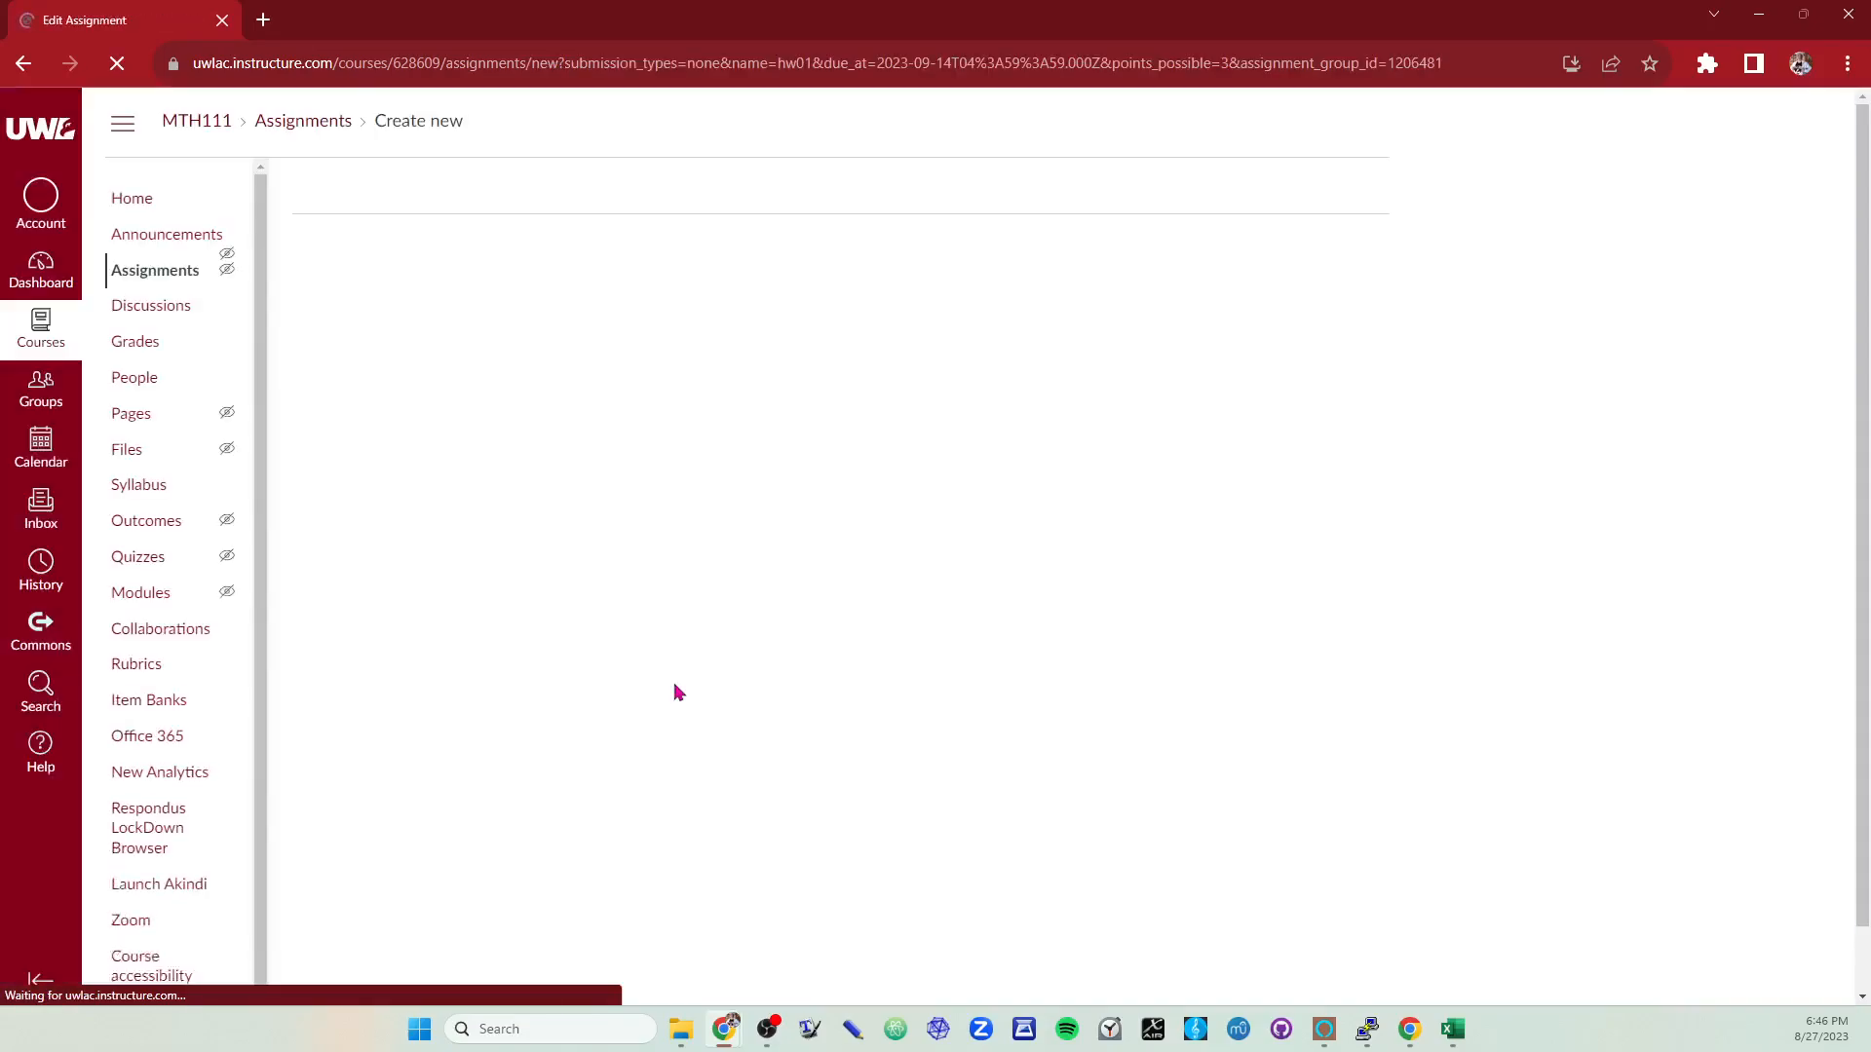
scroll(419, 687, "down", 3)
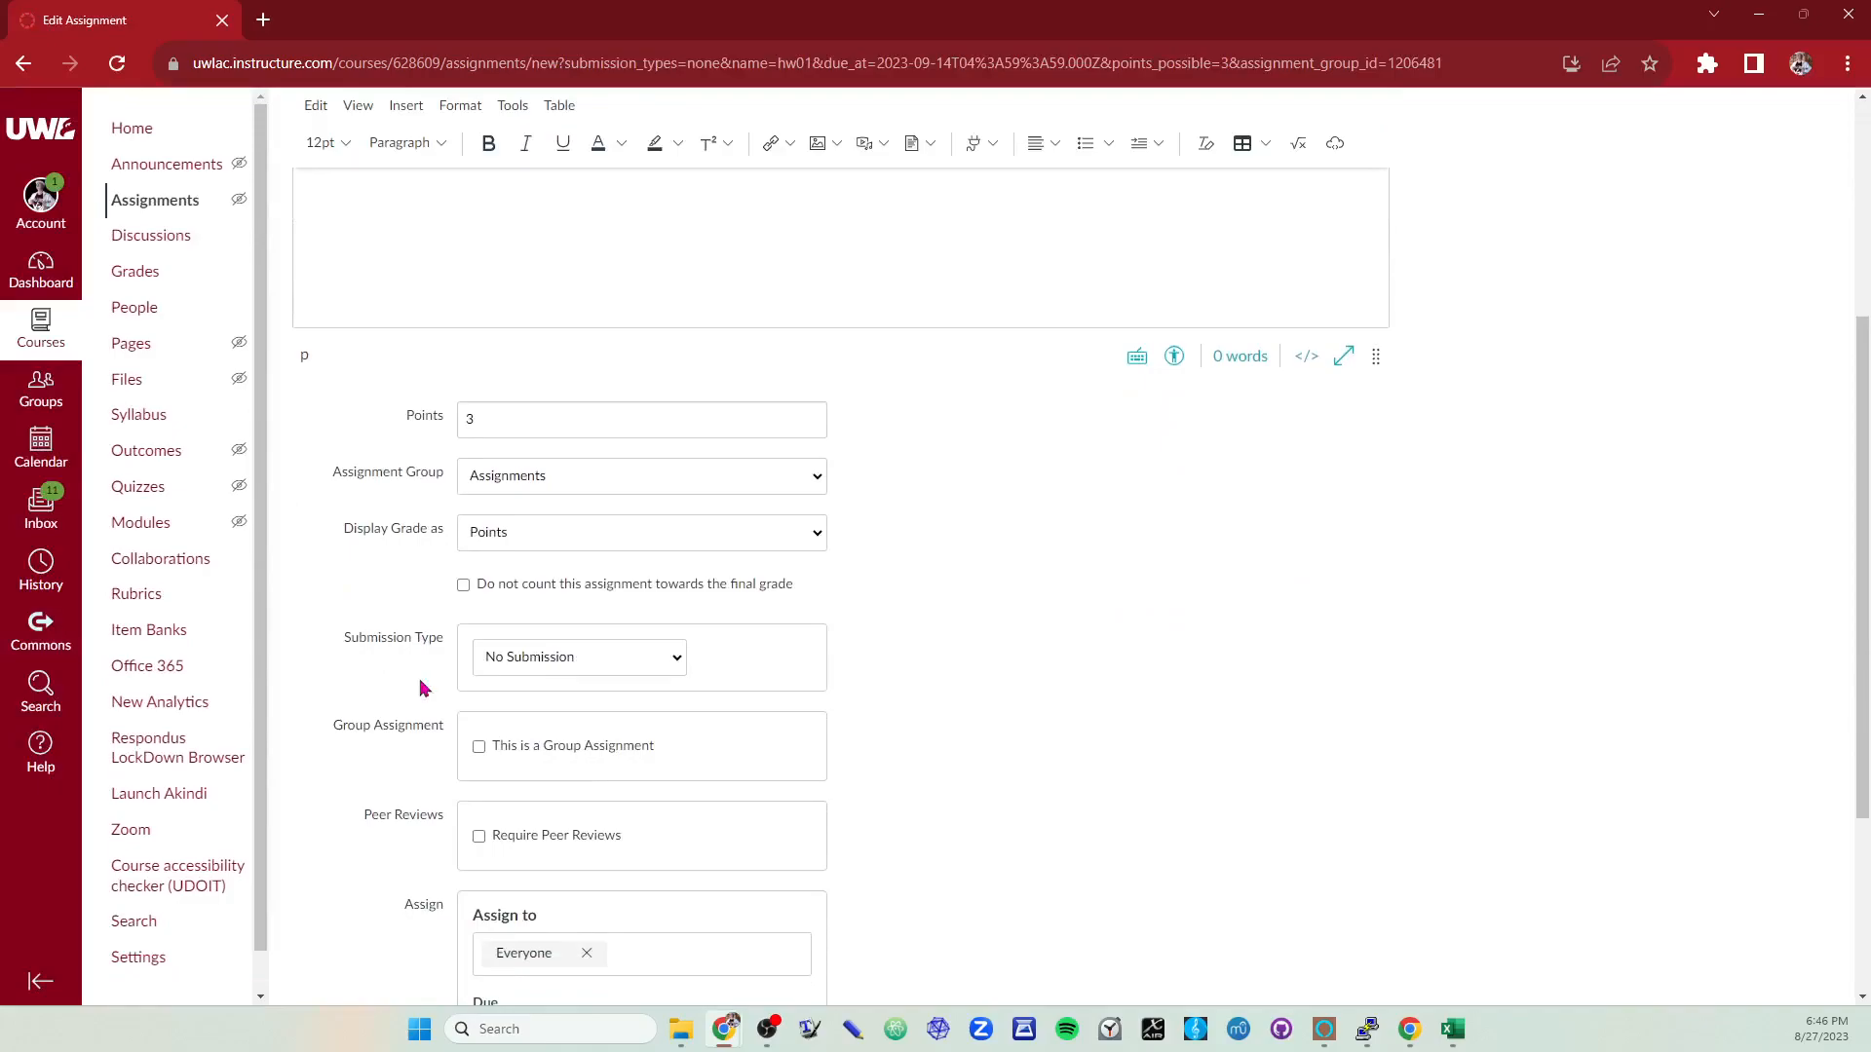
left_click(502, 657)
left_click(500, 738)
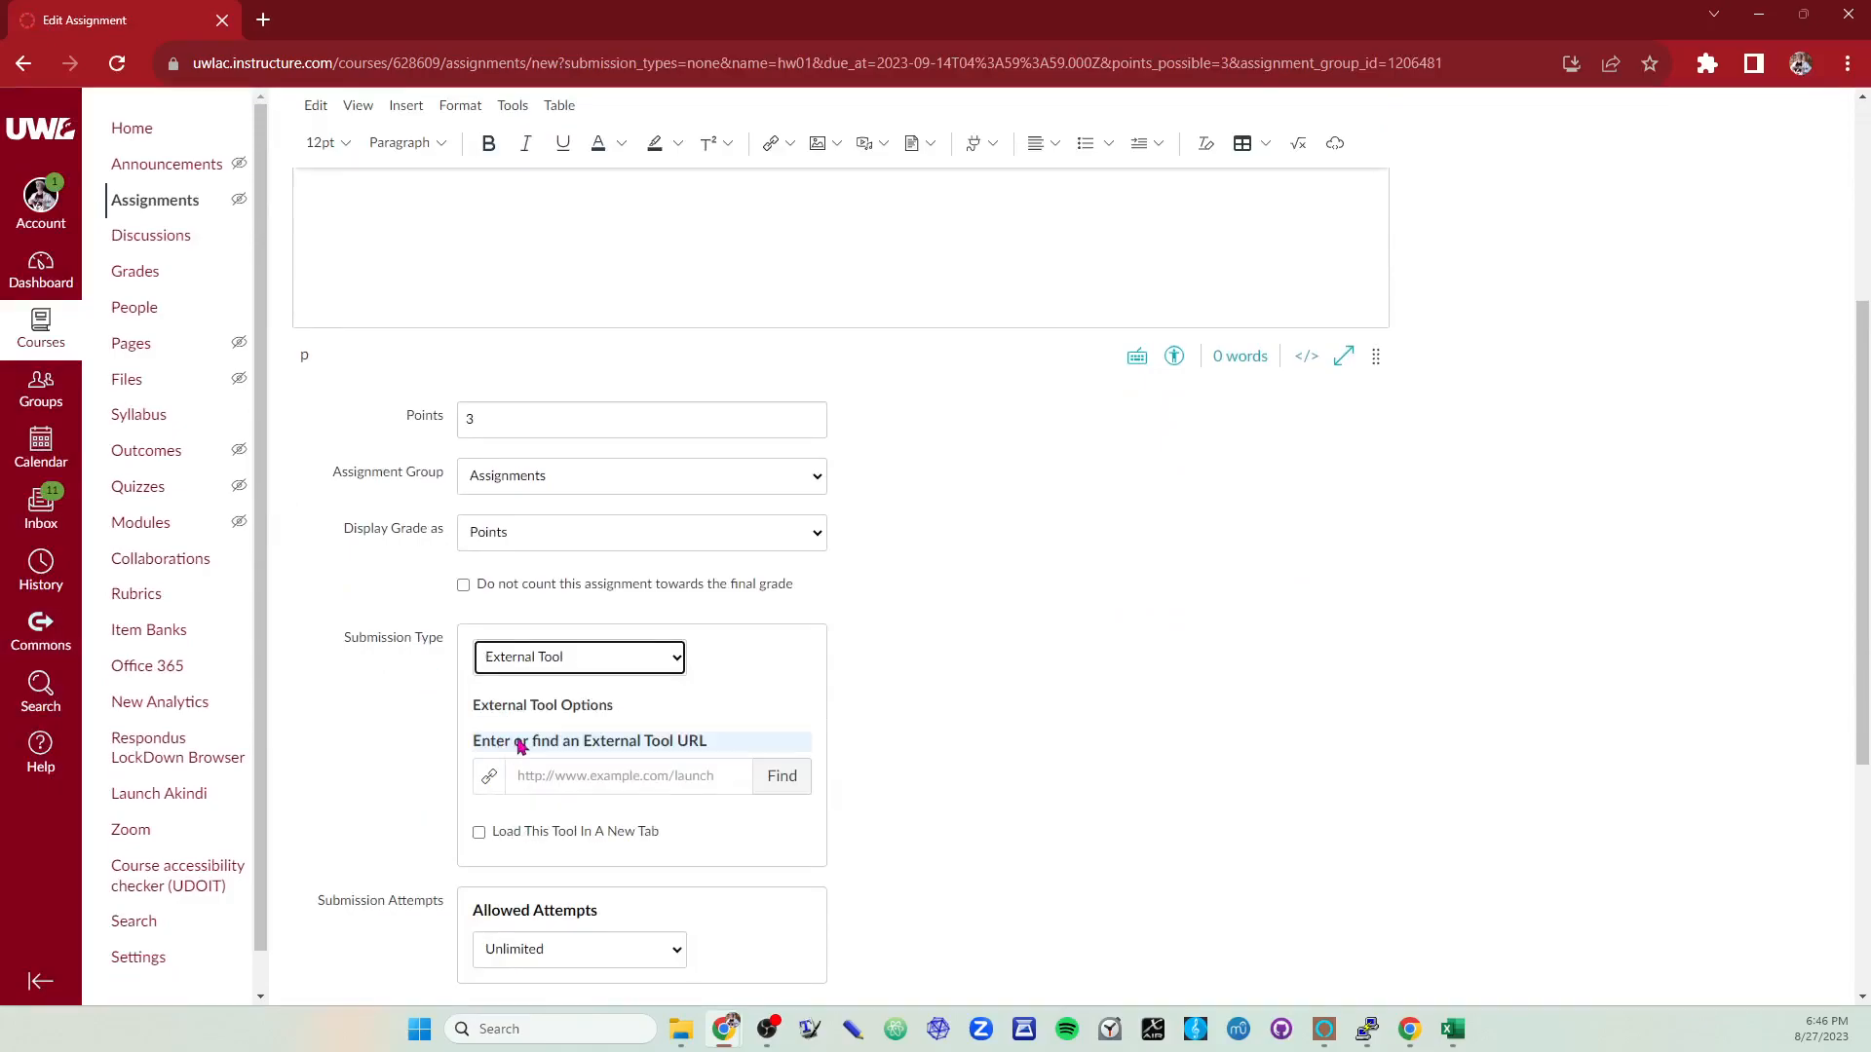
scroll(617, 635, "down", 2)
left_click(638, 581)
key("ctrl+v")
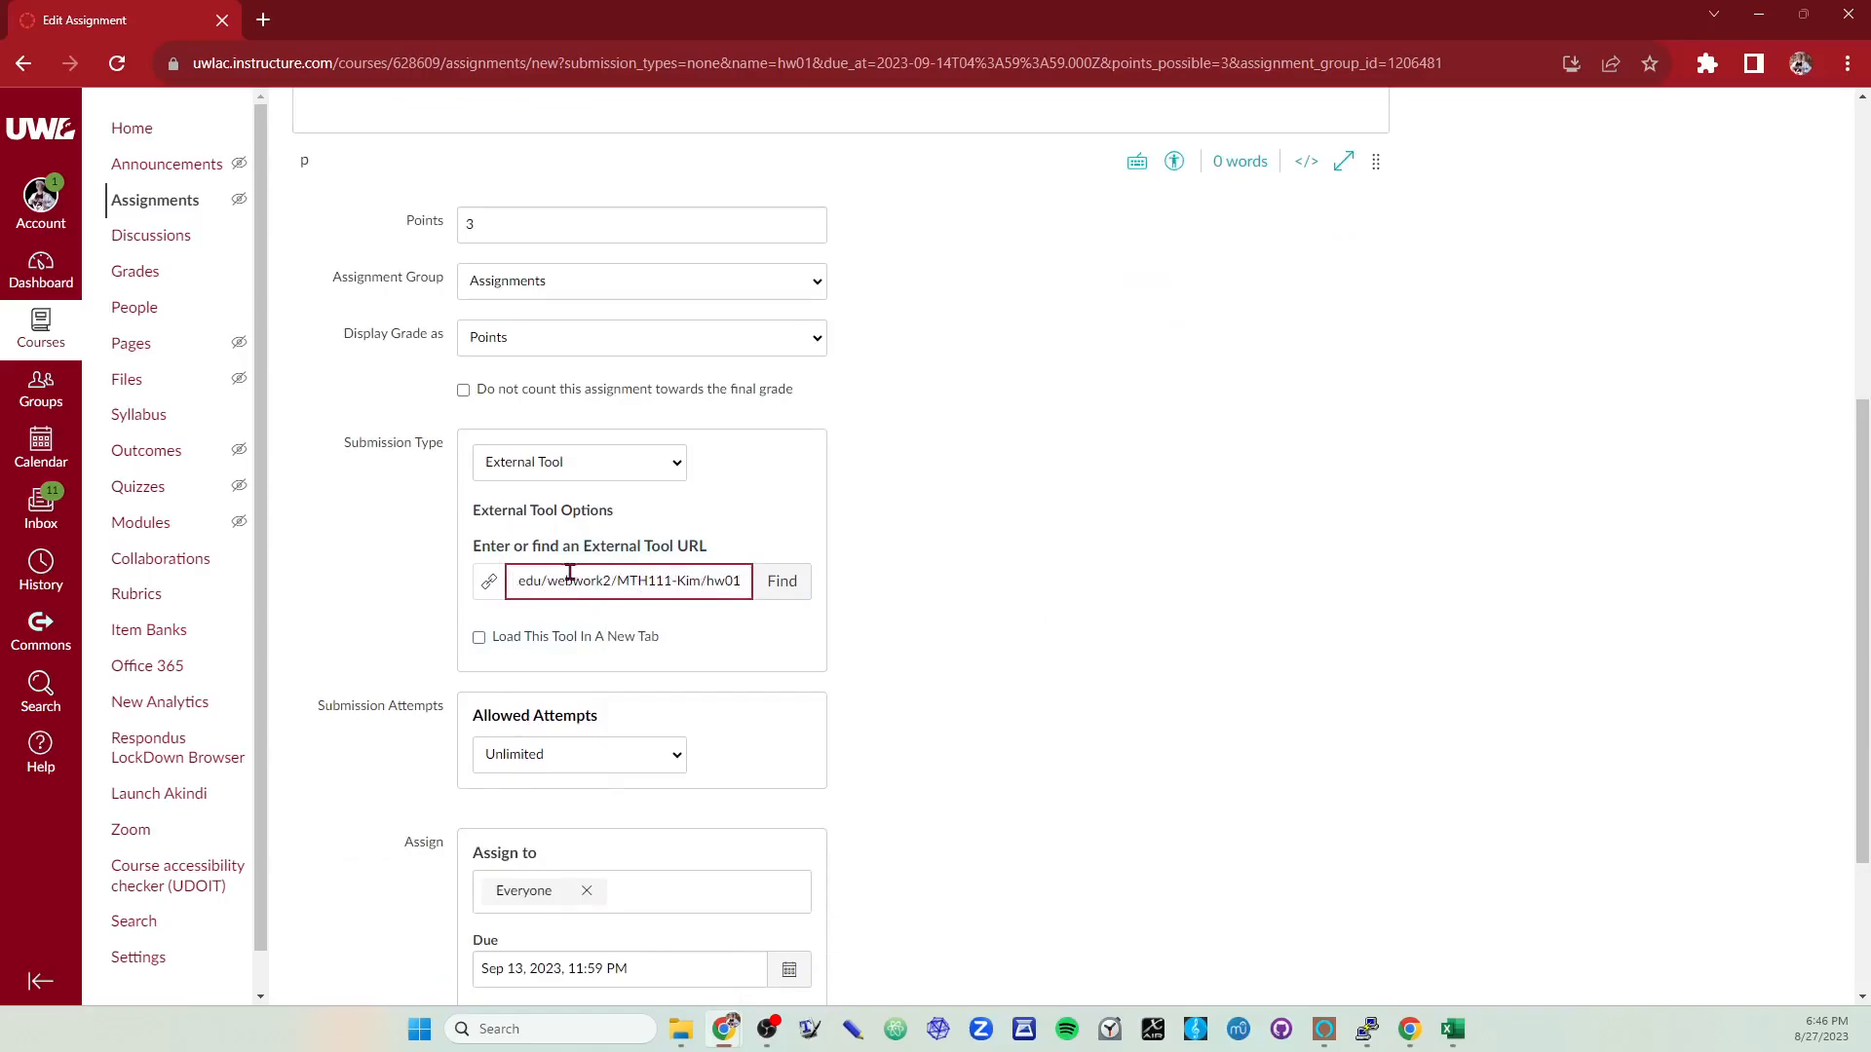
key("Left")
key("Left")
key("Left")
key("Left")
key("Left")
key("Left")
key("Left")
key("Left")
key("Left")
key("Left")
key("Left")
key("Left")
key("Left")
key("Left")
key("Left")
key("Left")
key("Left")
key("Left")
key("Left")
key("Left")
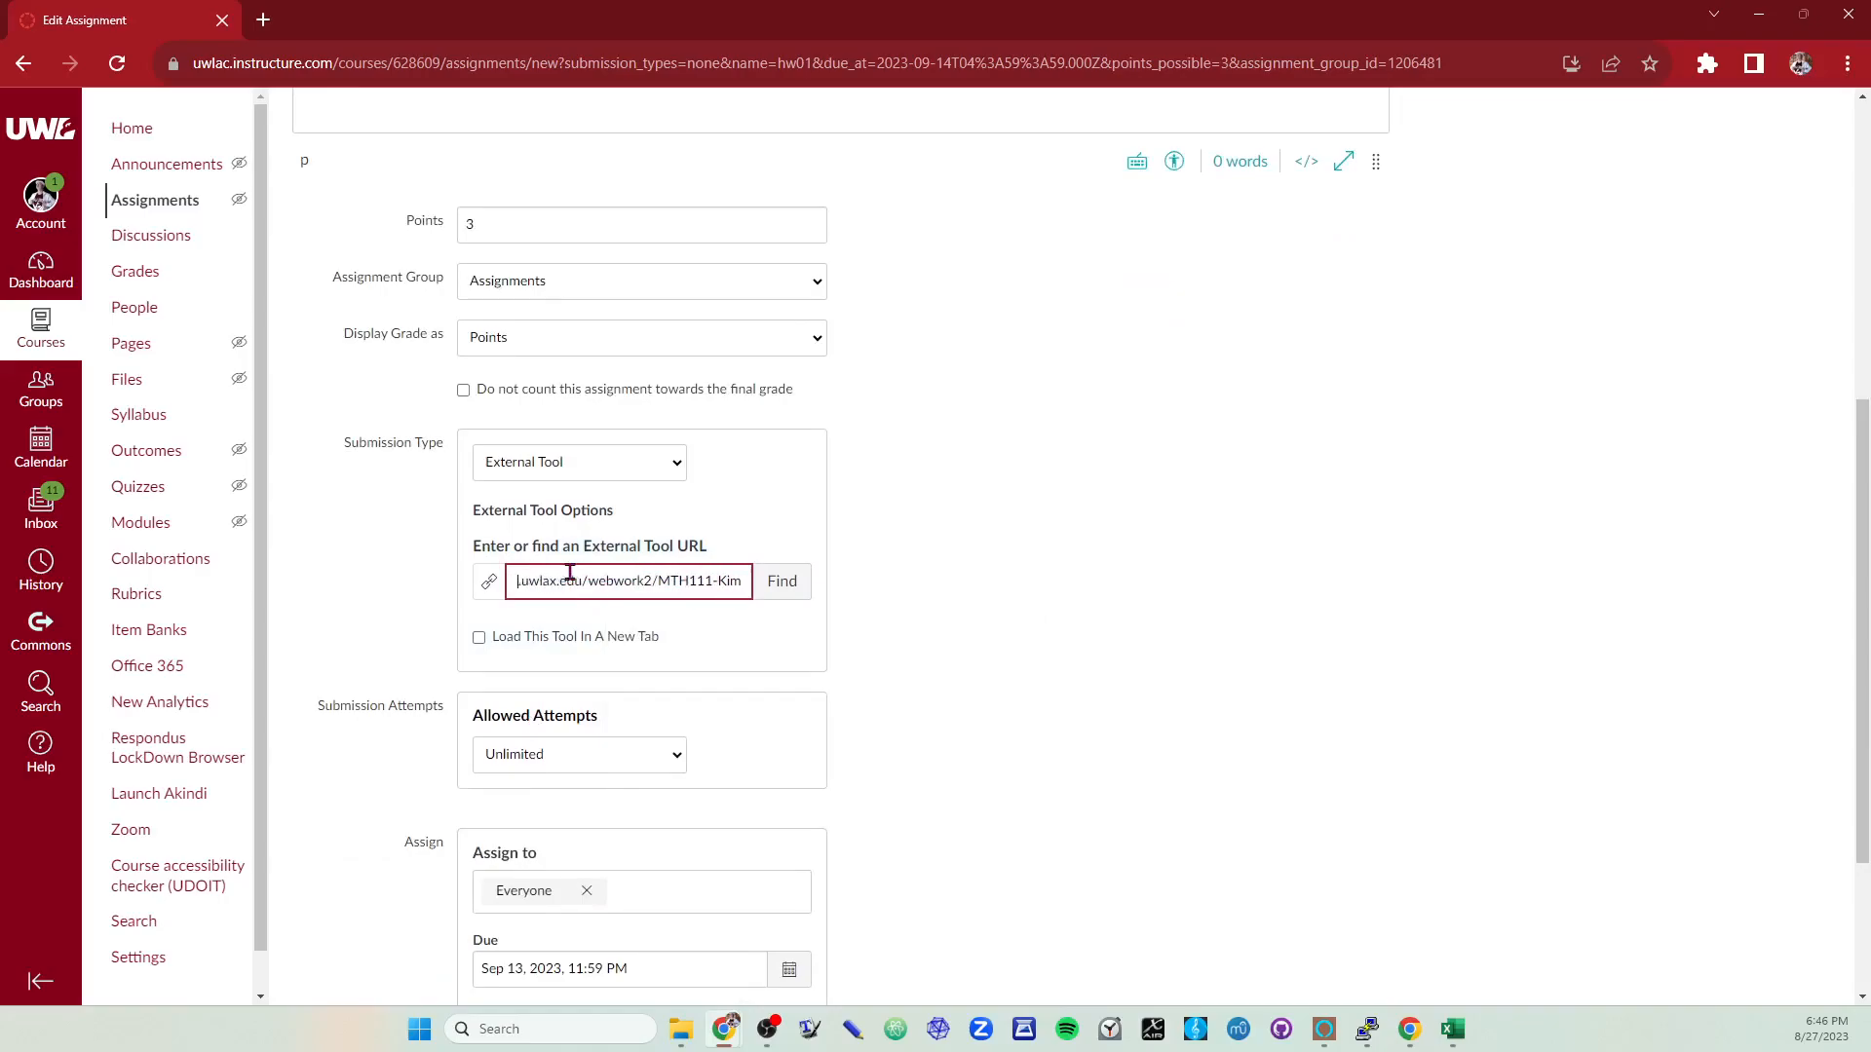
key("Right")
key("Right")
key("Right")
key("Right")
key("Right")
key("Right")
key("Right")
key("Right")
key("Right")
key("Right")
key("Right")
key("Right")
key("Right")
key("Right")
key("Right")
key("Right")
key("Right")
key("Right")
key("Right")
key("Right")
Step: Set the external tool to load in a new tab, and save and publish the hw01 assignment
left_click(590, 651)
scroll(686, 718, "down", 3)
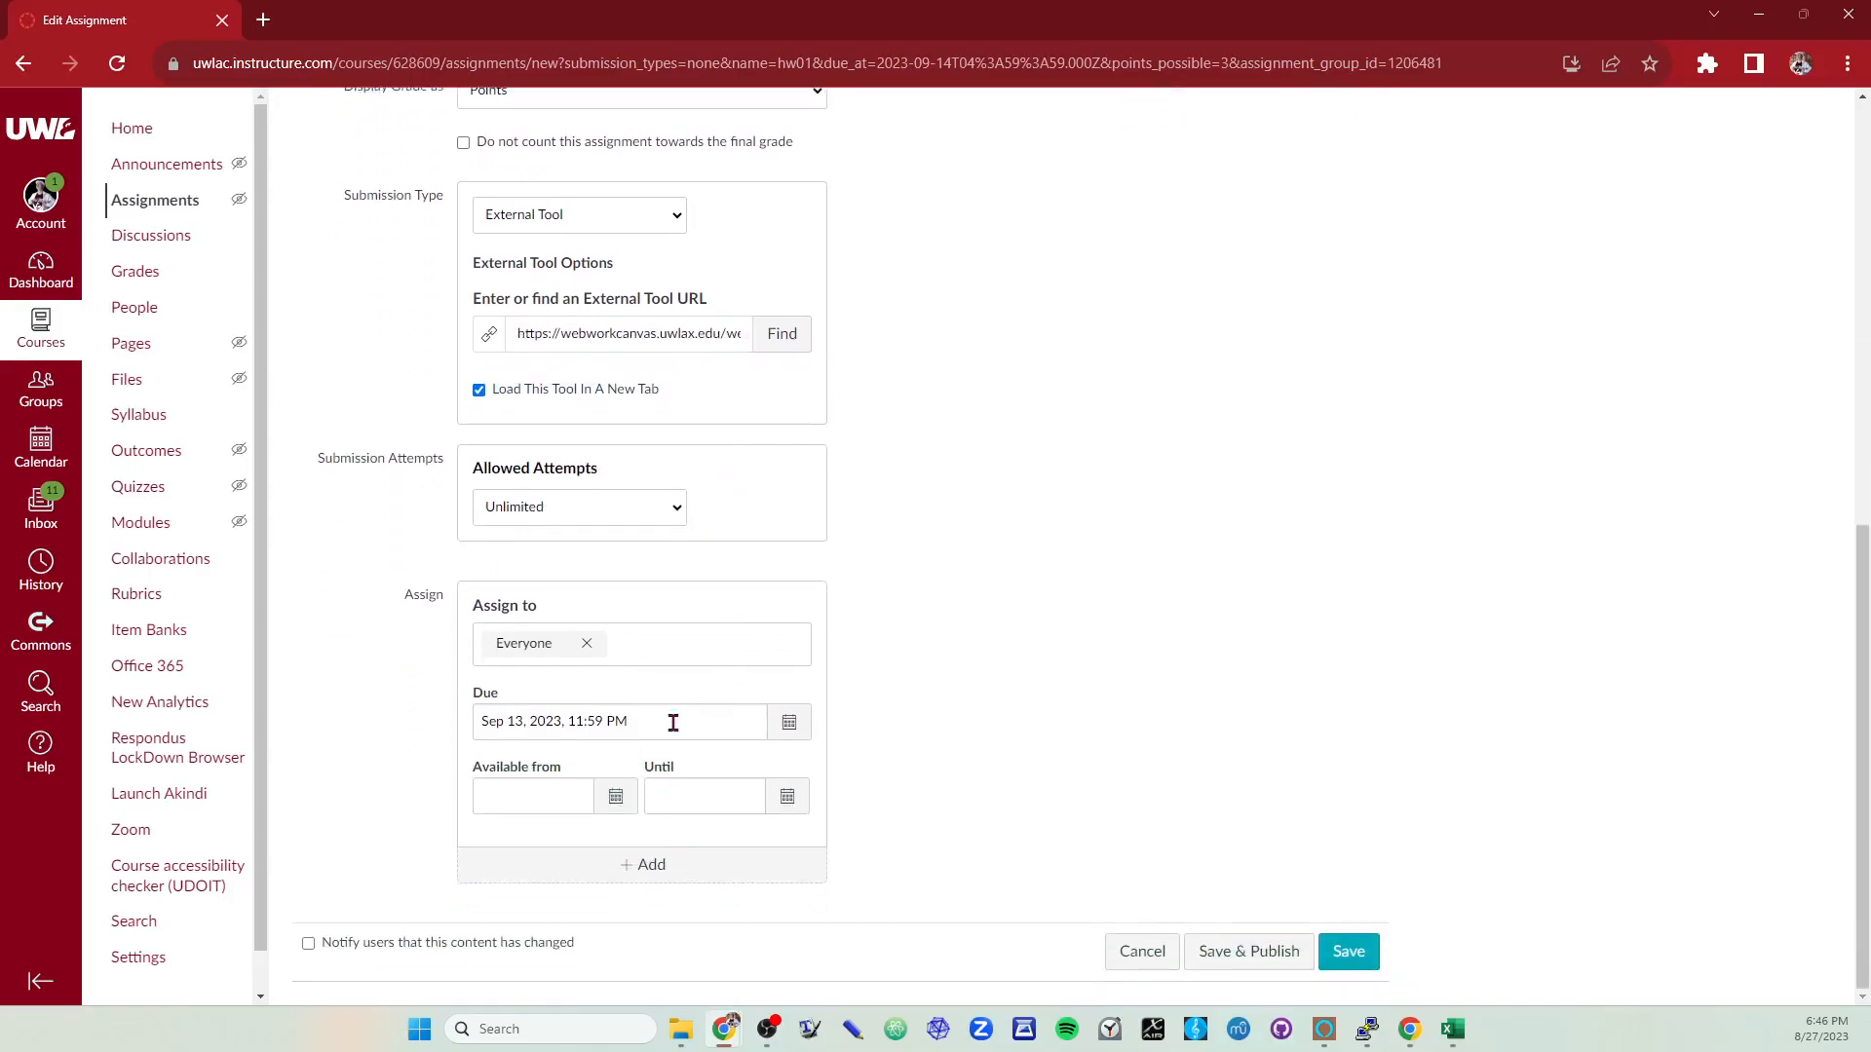
left_click(1255, 964)
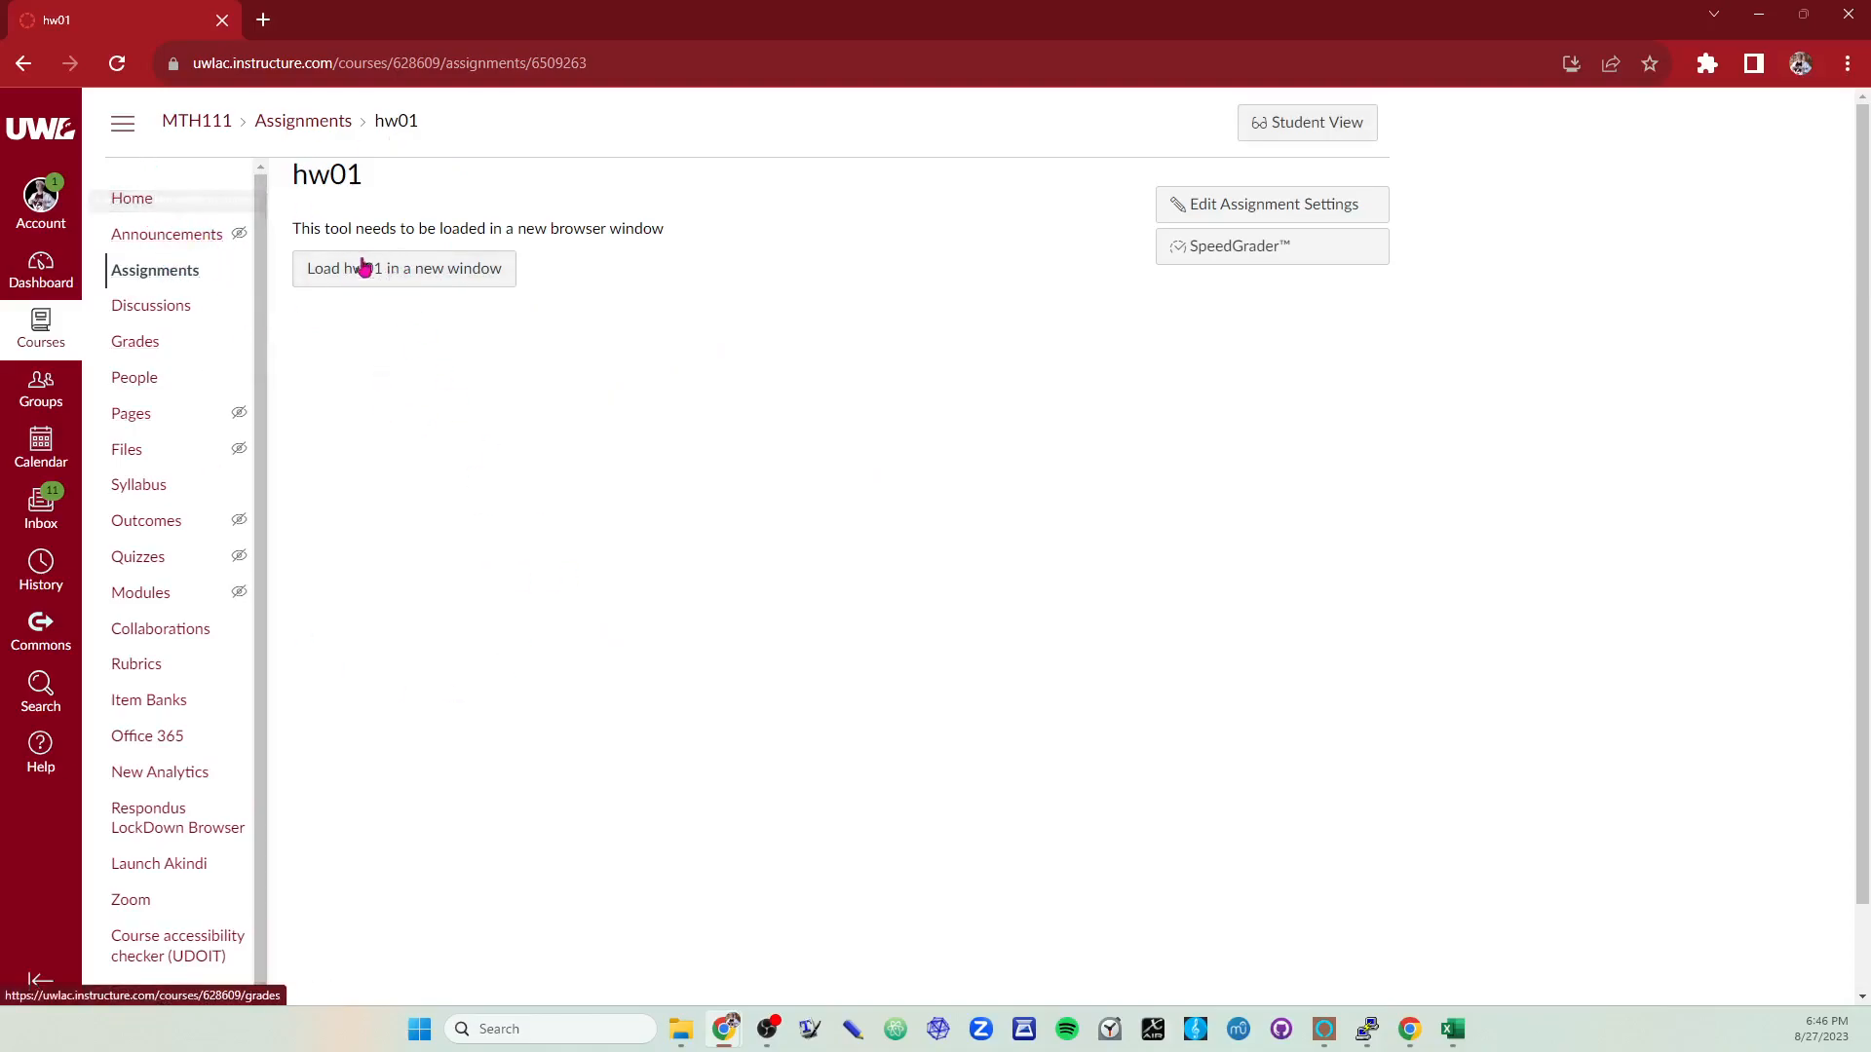
Step: View the new hw01 assignment from the assignments list and return to the list
left_click(134, 272)
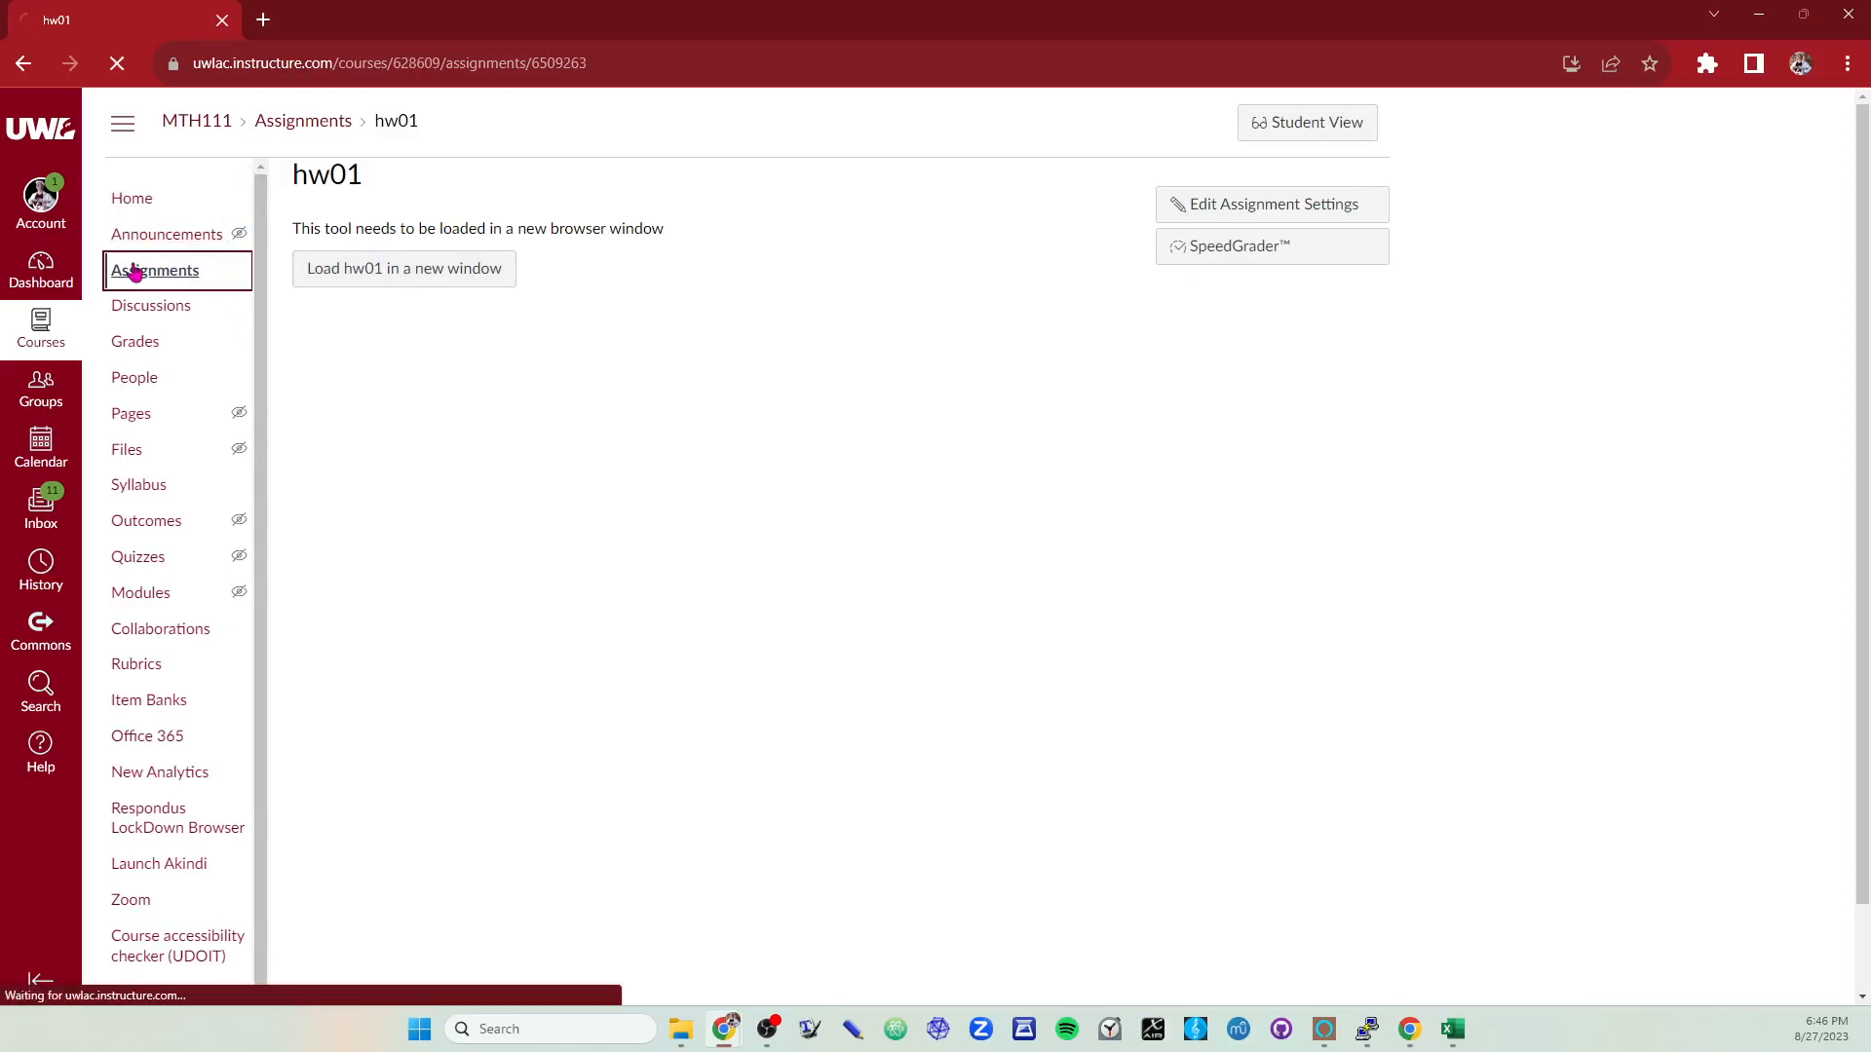
left_click(389, 341)
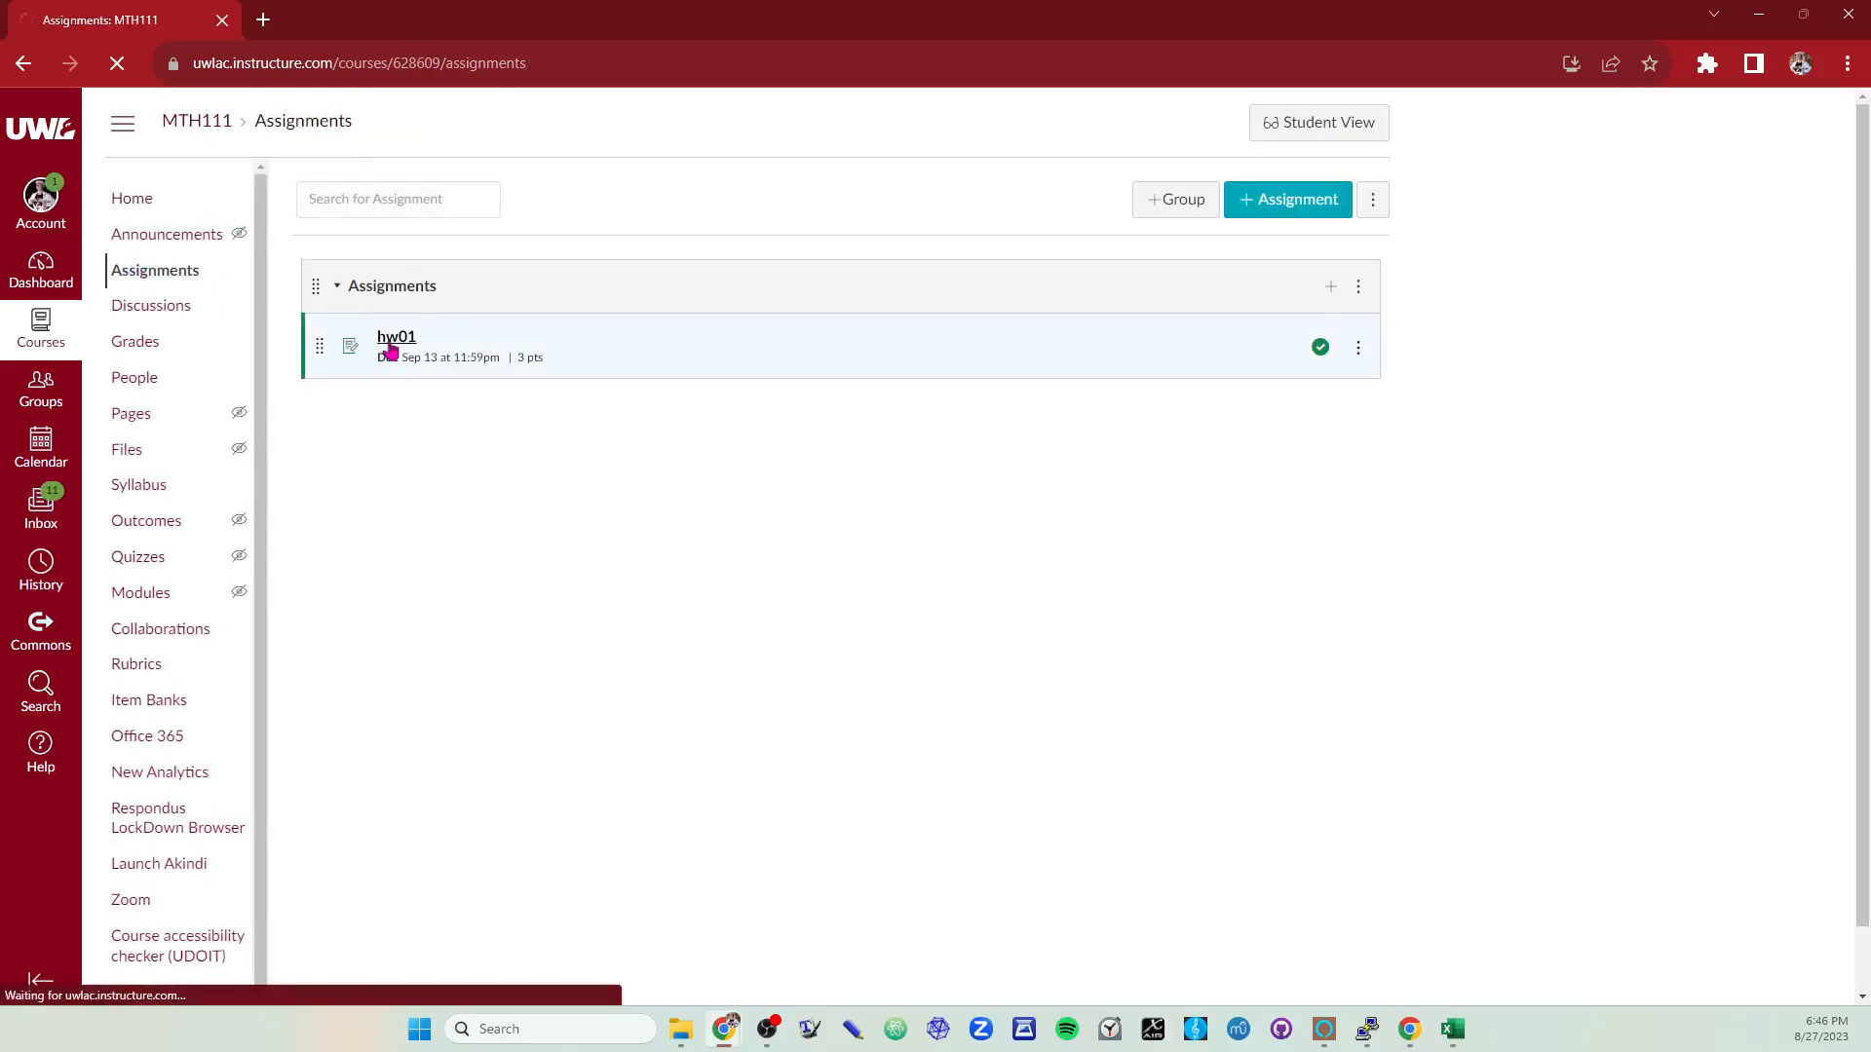
left_click(195, 272)
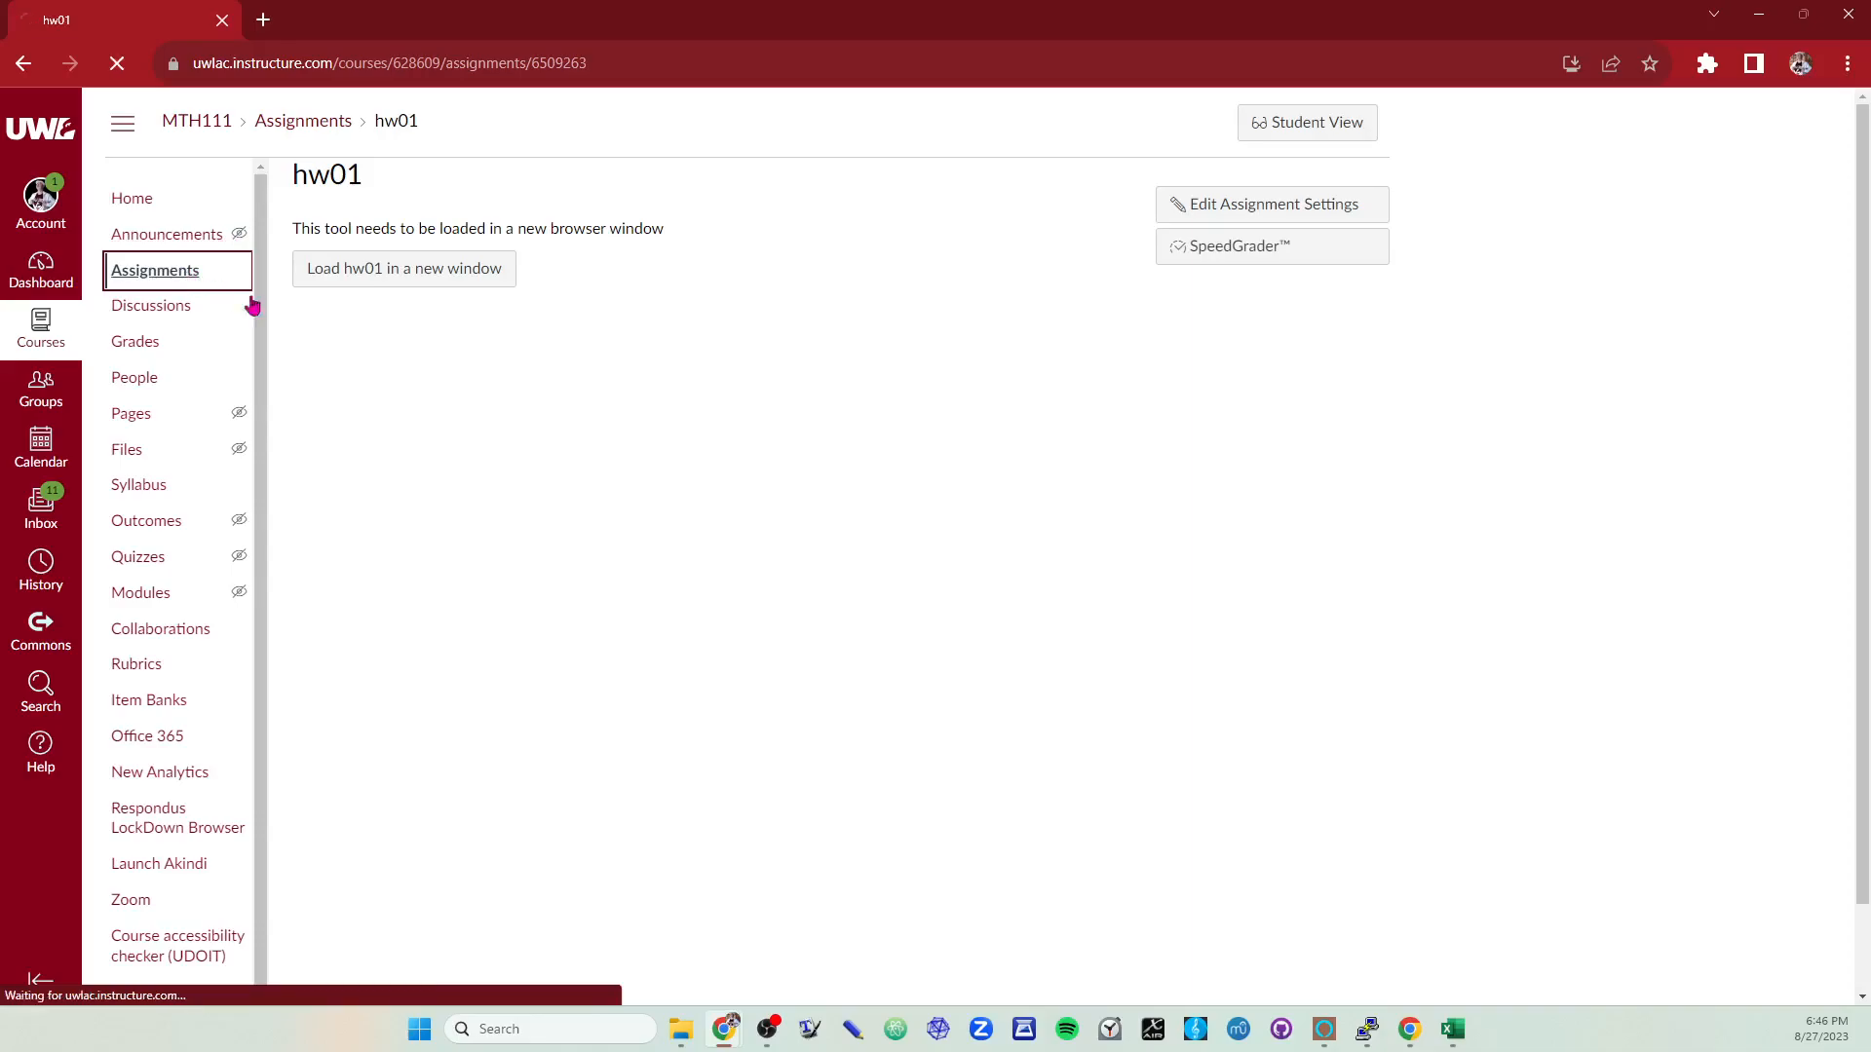
Step: Add the hw01 assignment to First module from the course home page
left_click(137, 199)
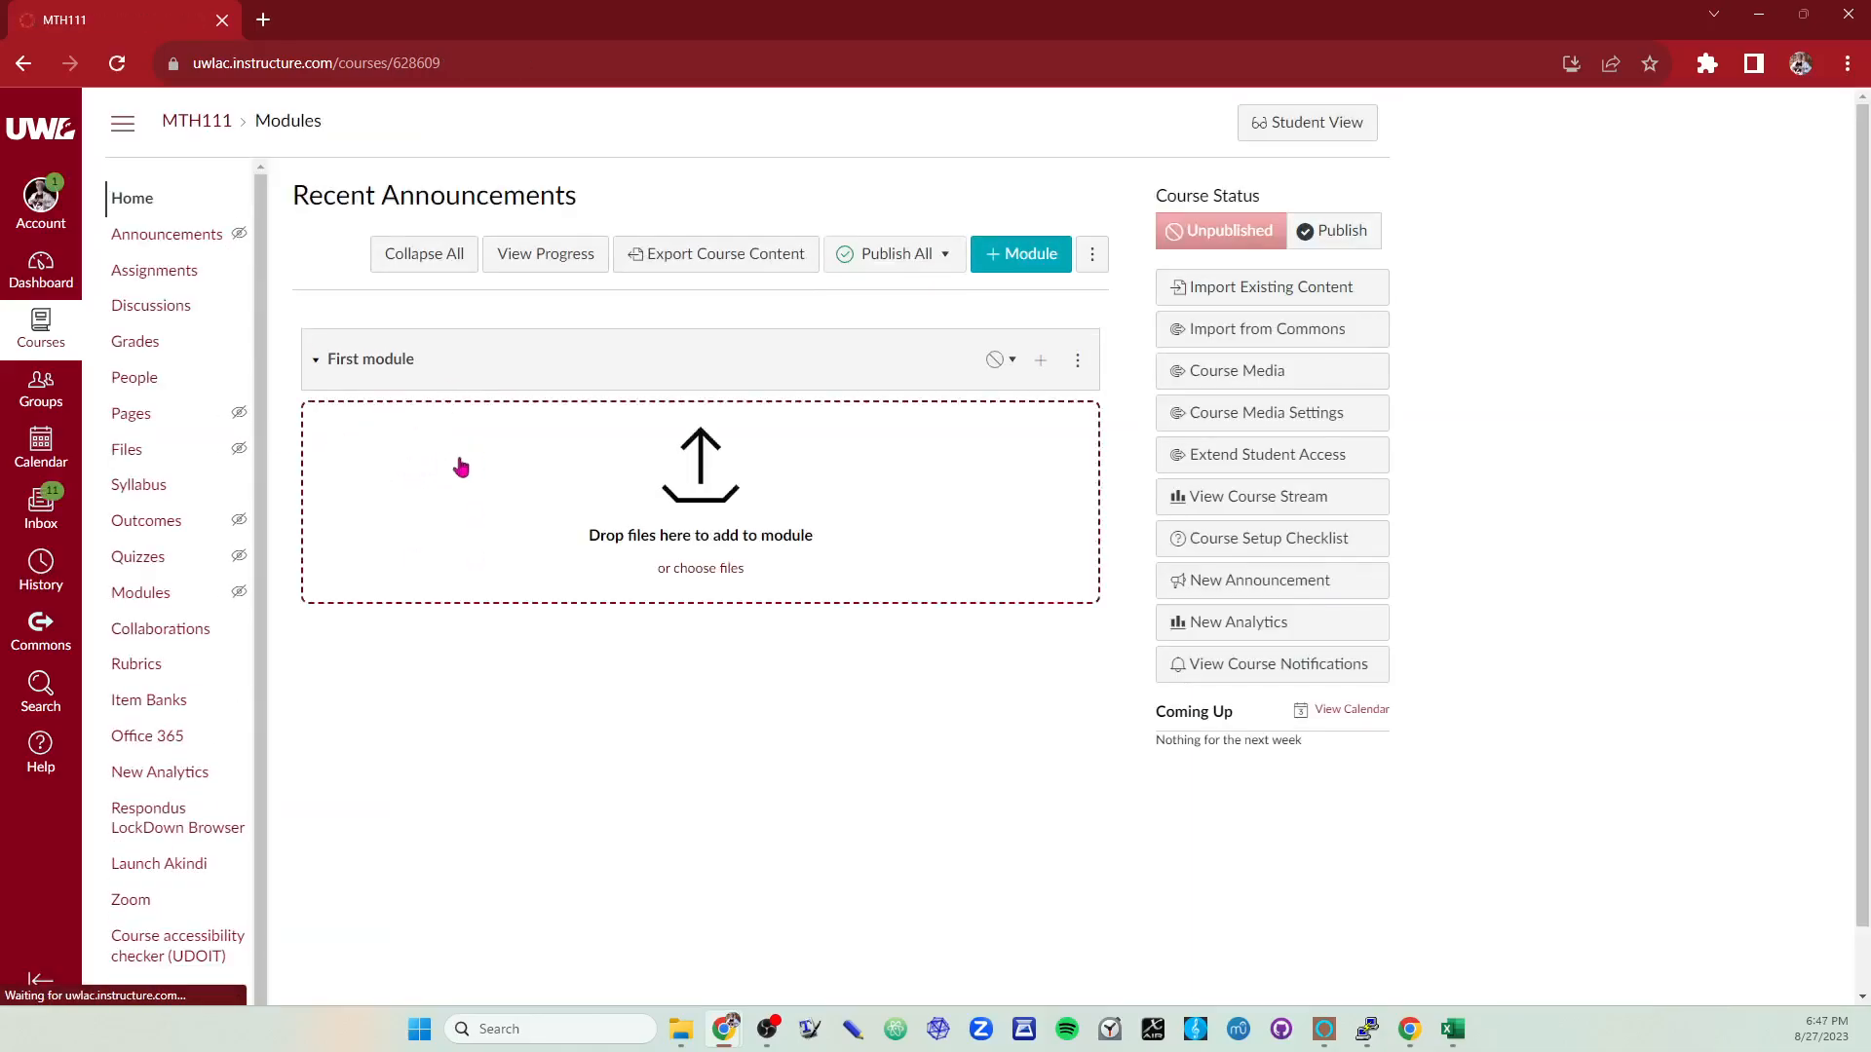
left_click(1037, 362)
left_click(631, 487)
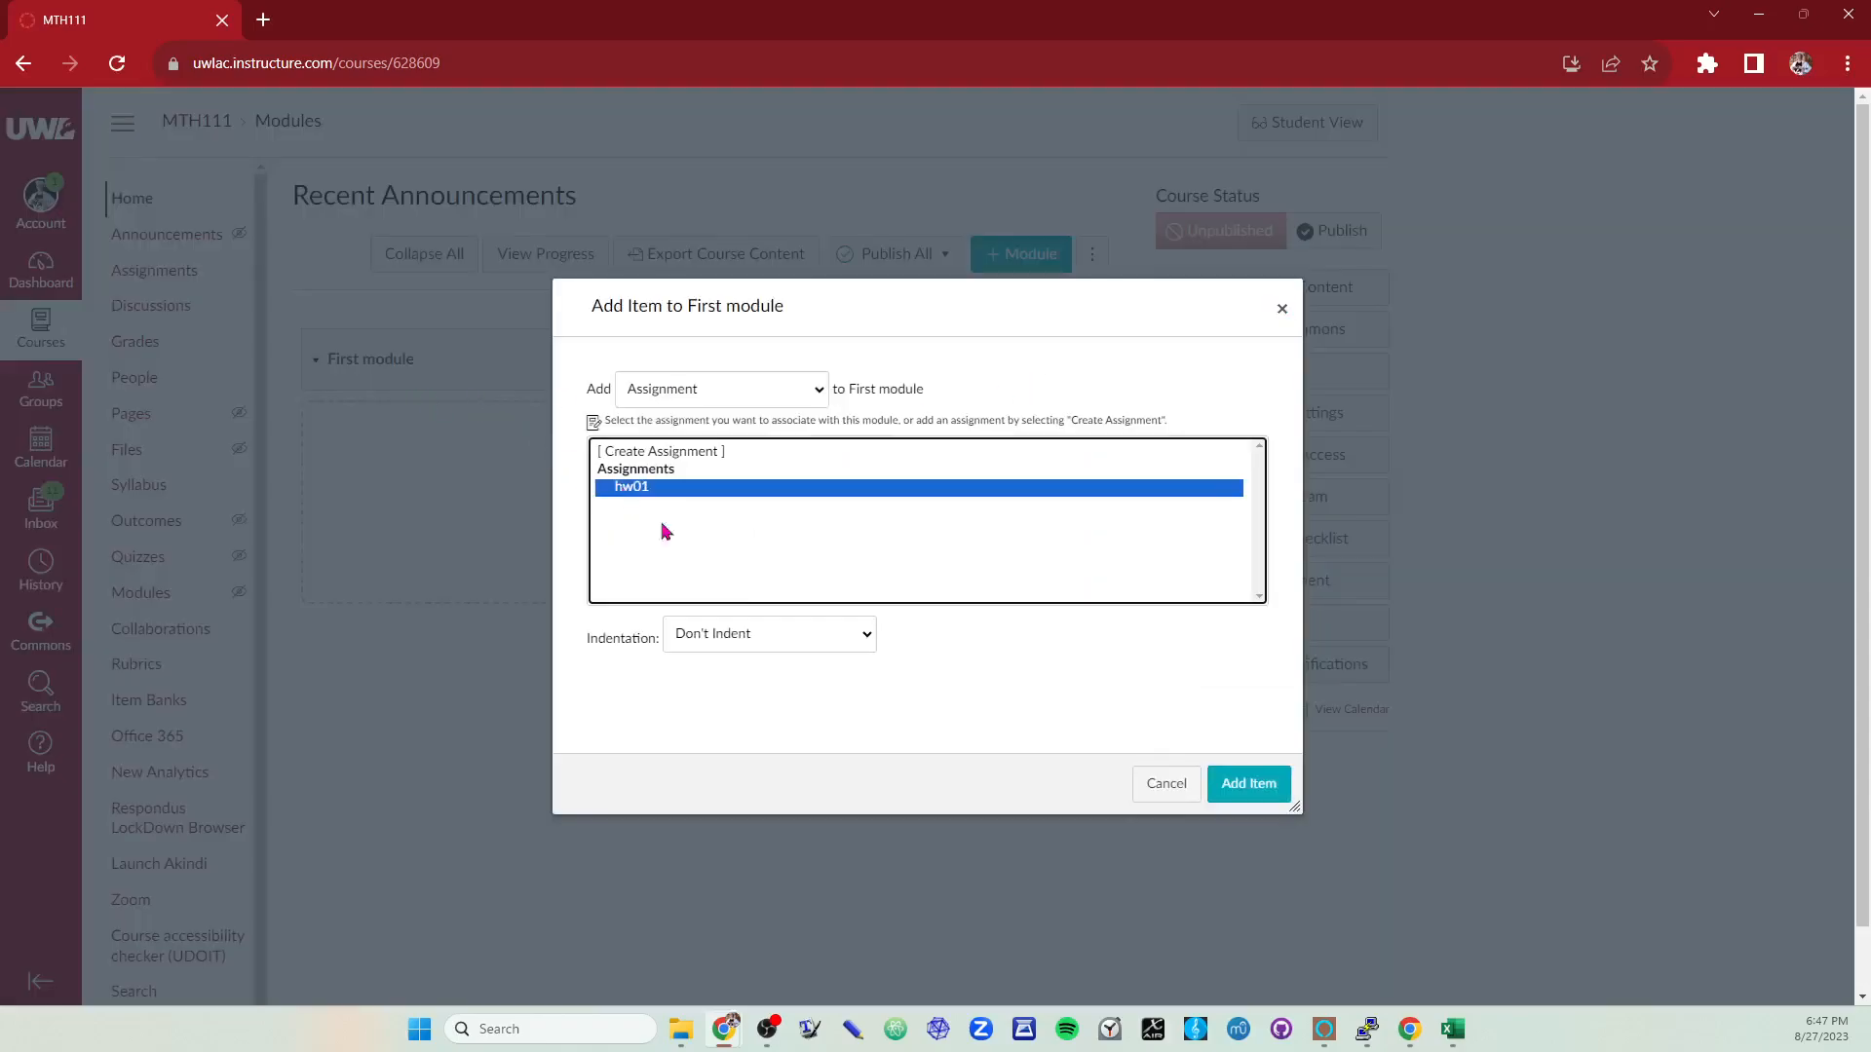
left_click(1247, 782)
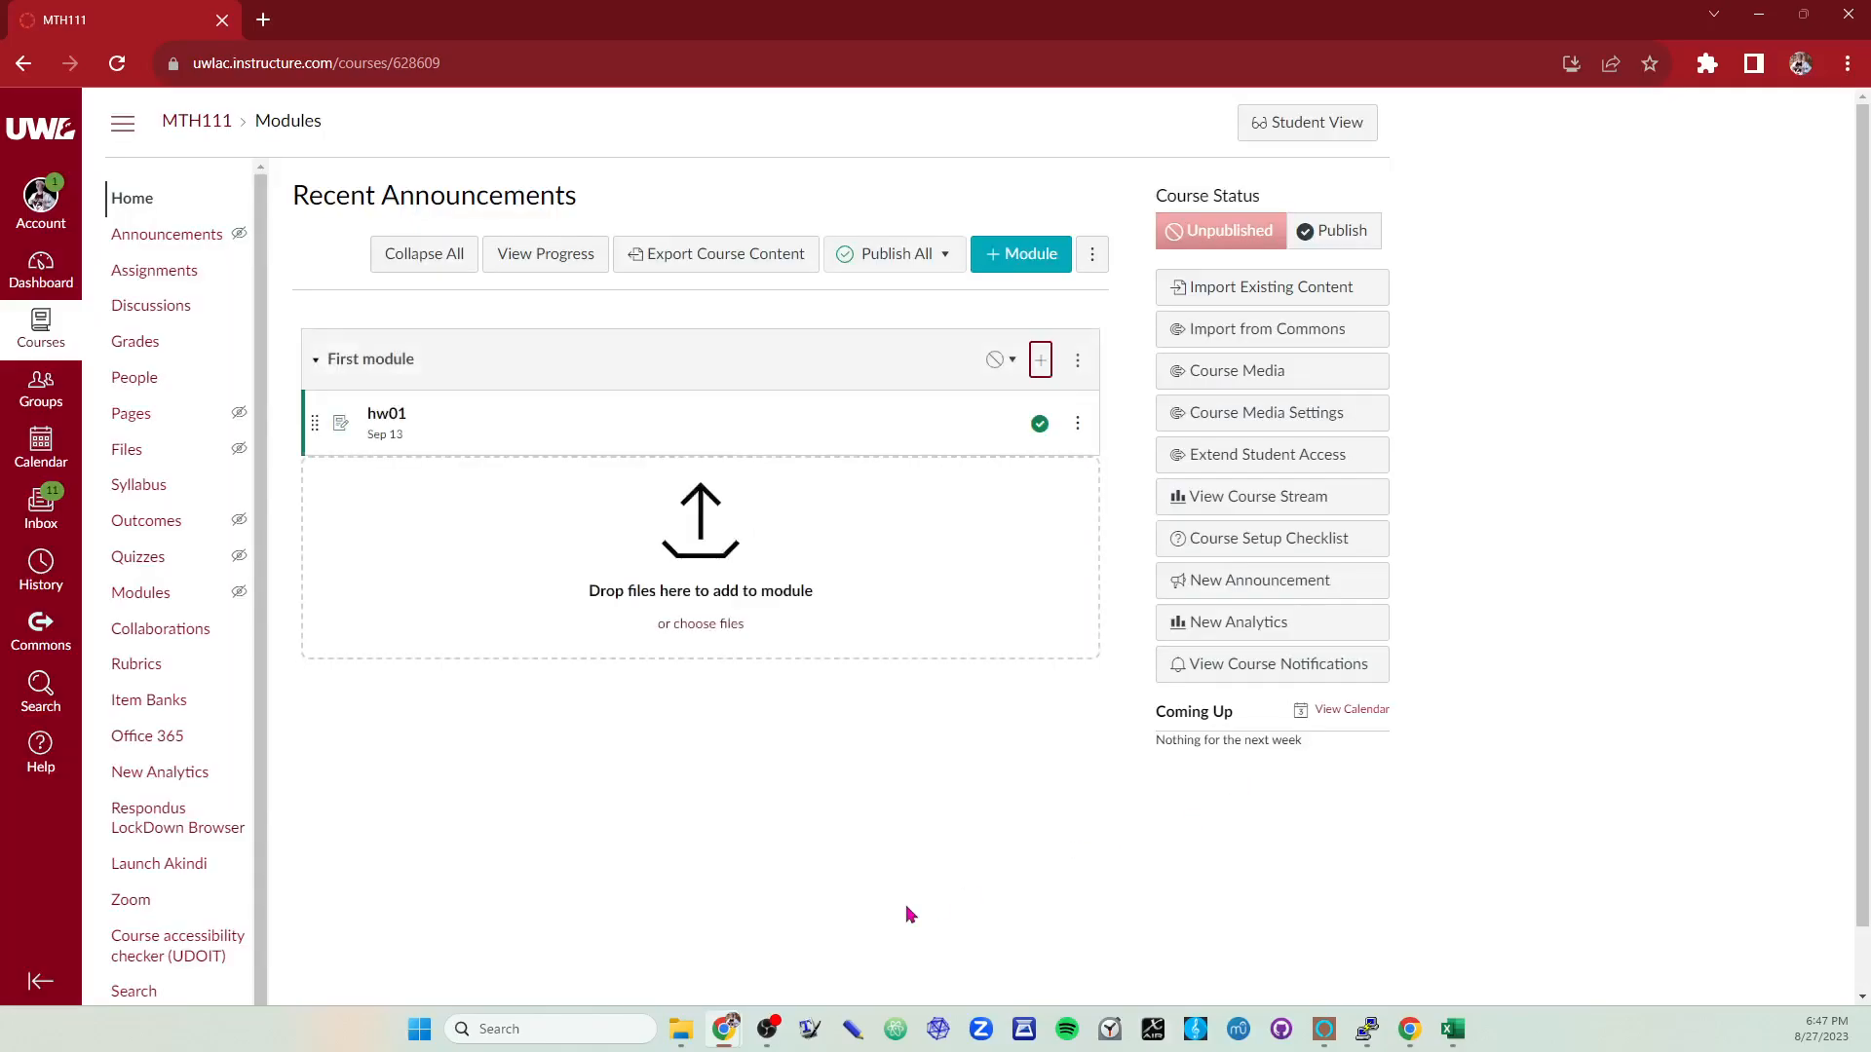
Step: Open hw01 from the module, check the users in WeBWorK's Classlist Editor, and return to the Canvas assignment page
left_click(381, 425)
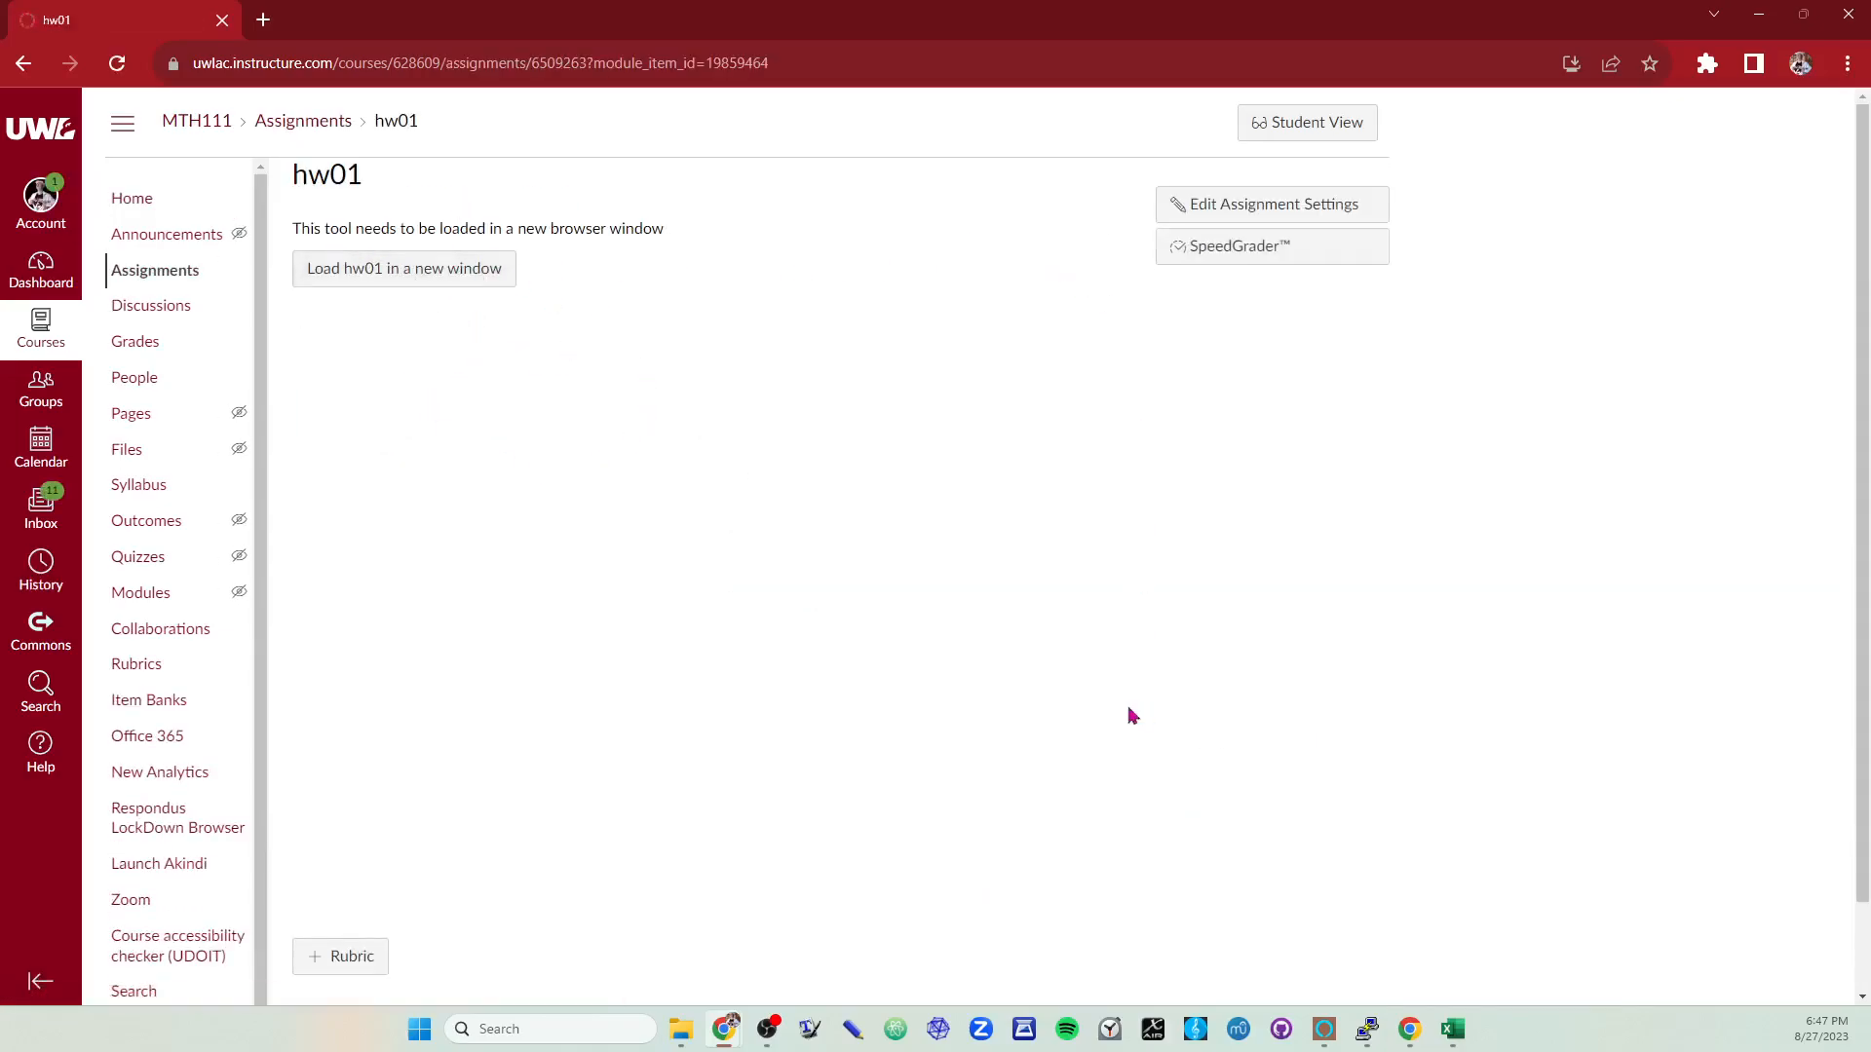
left_click(408, 286)
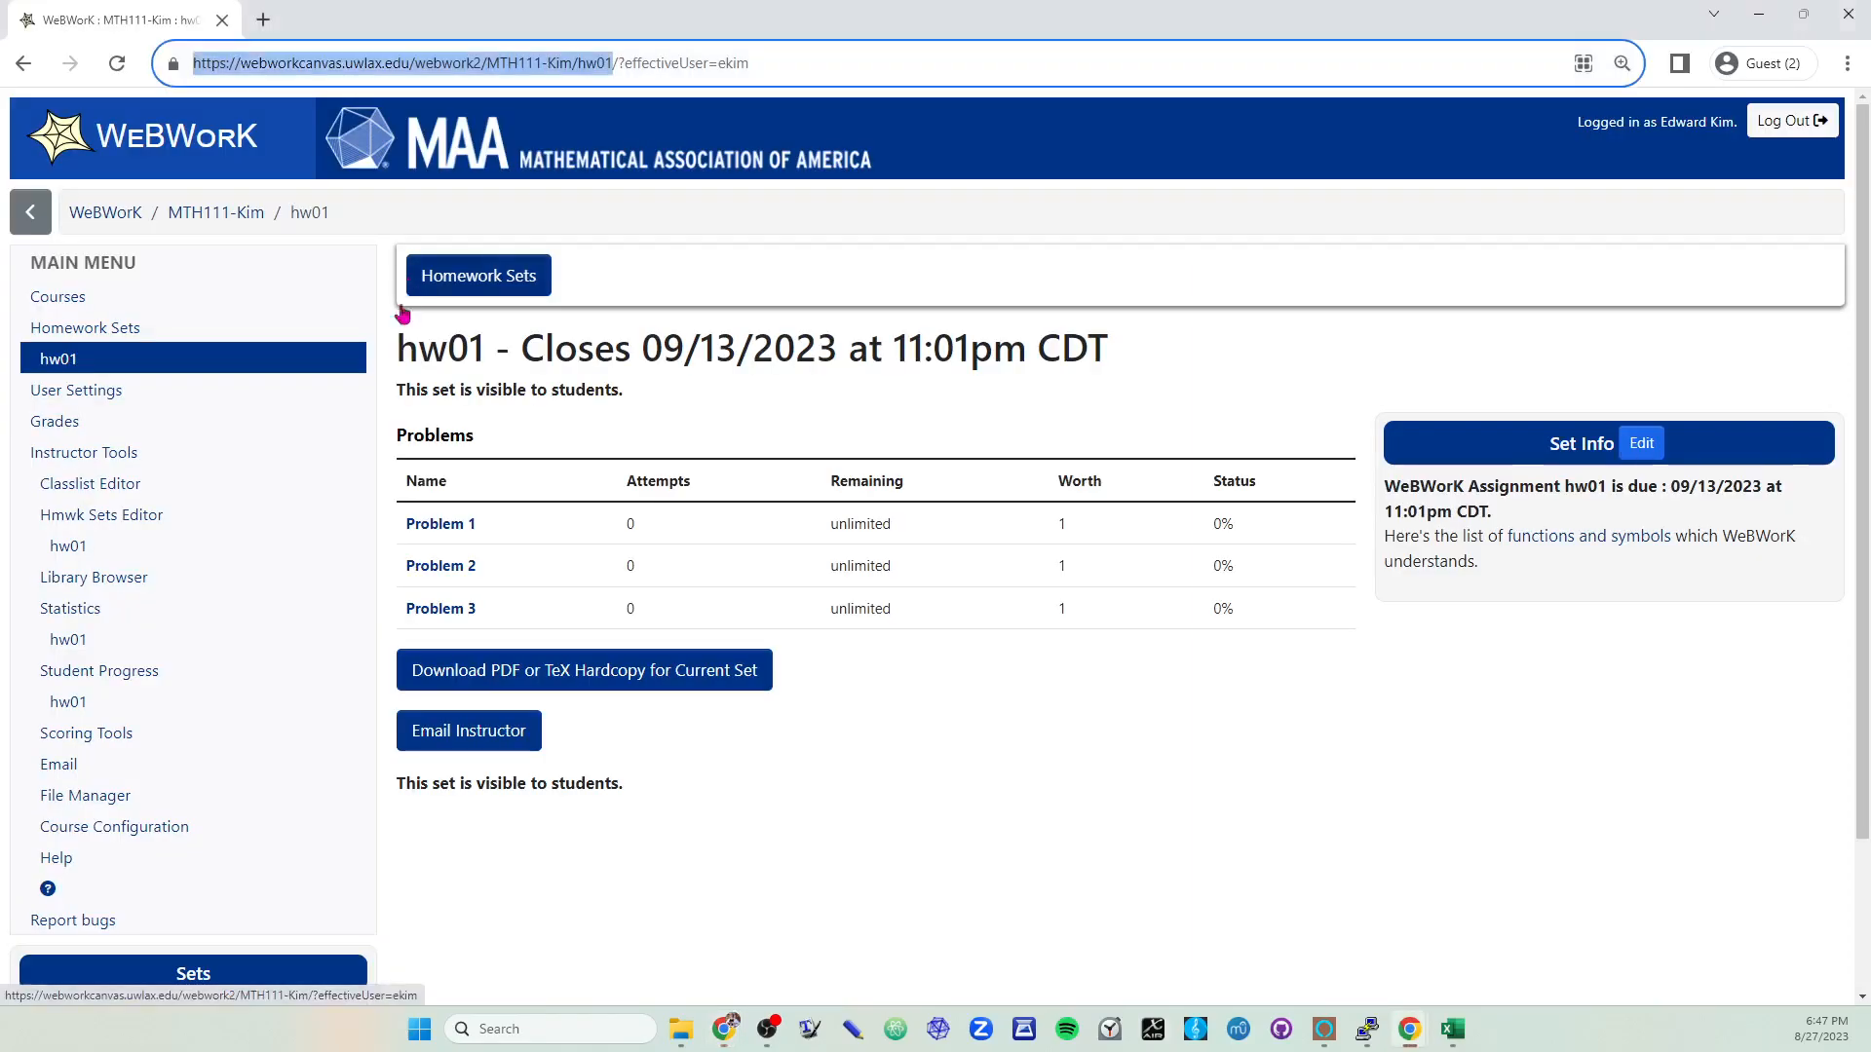
left_click(132, 482)
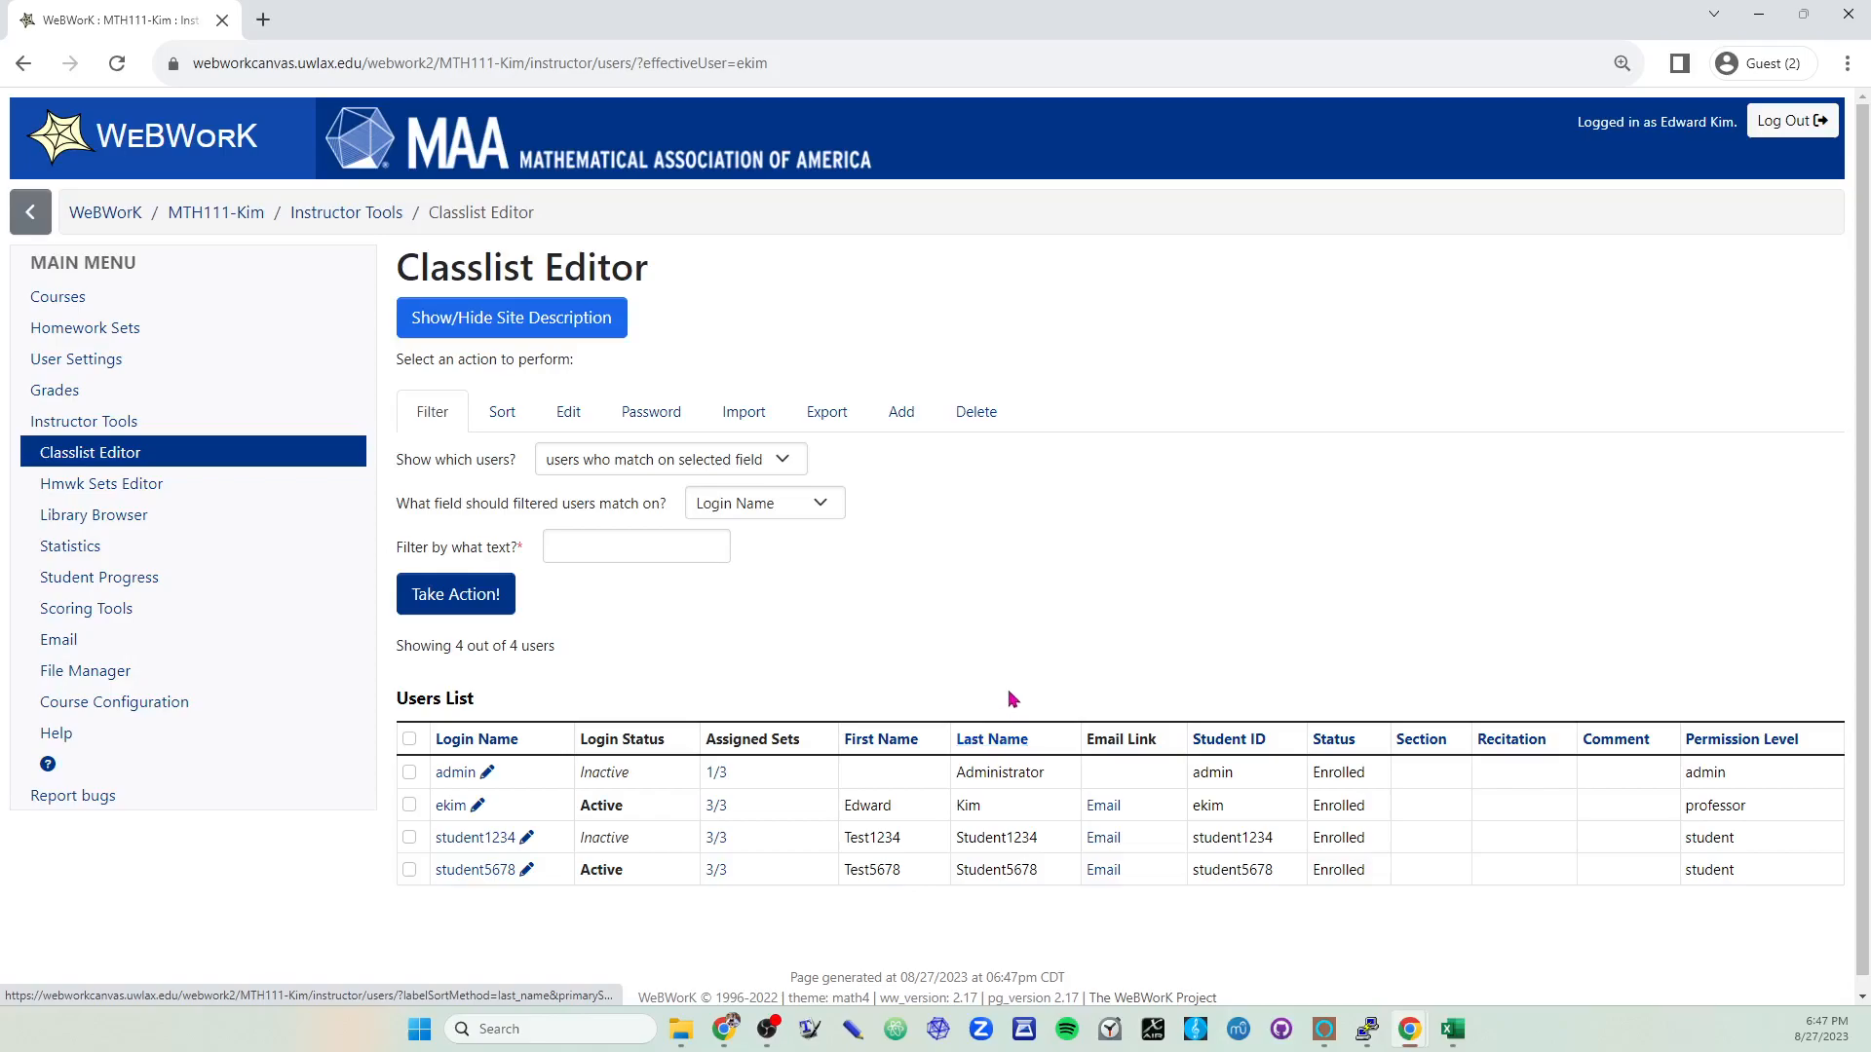
key("alt+Tab")
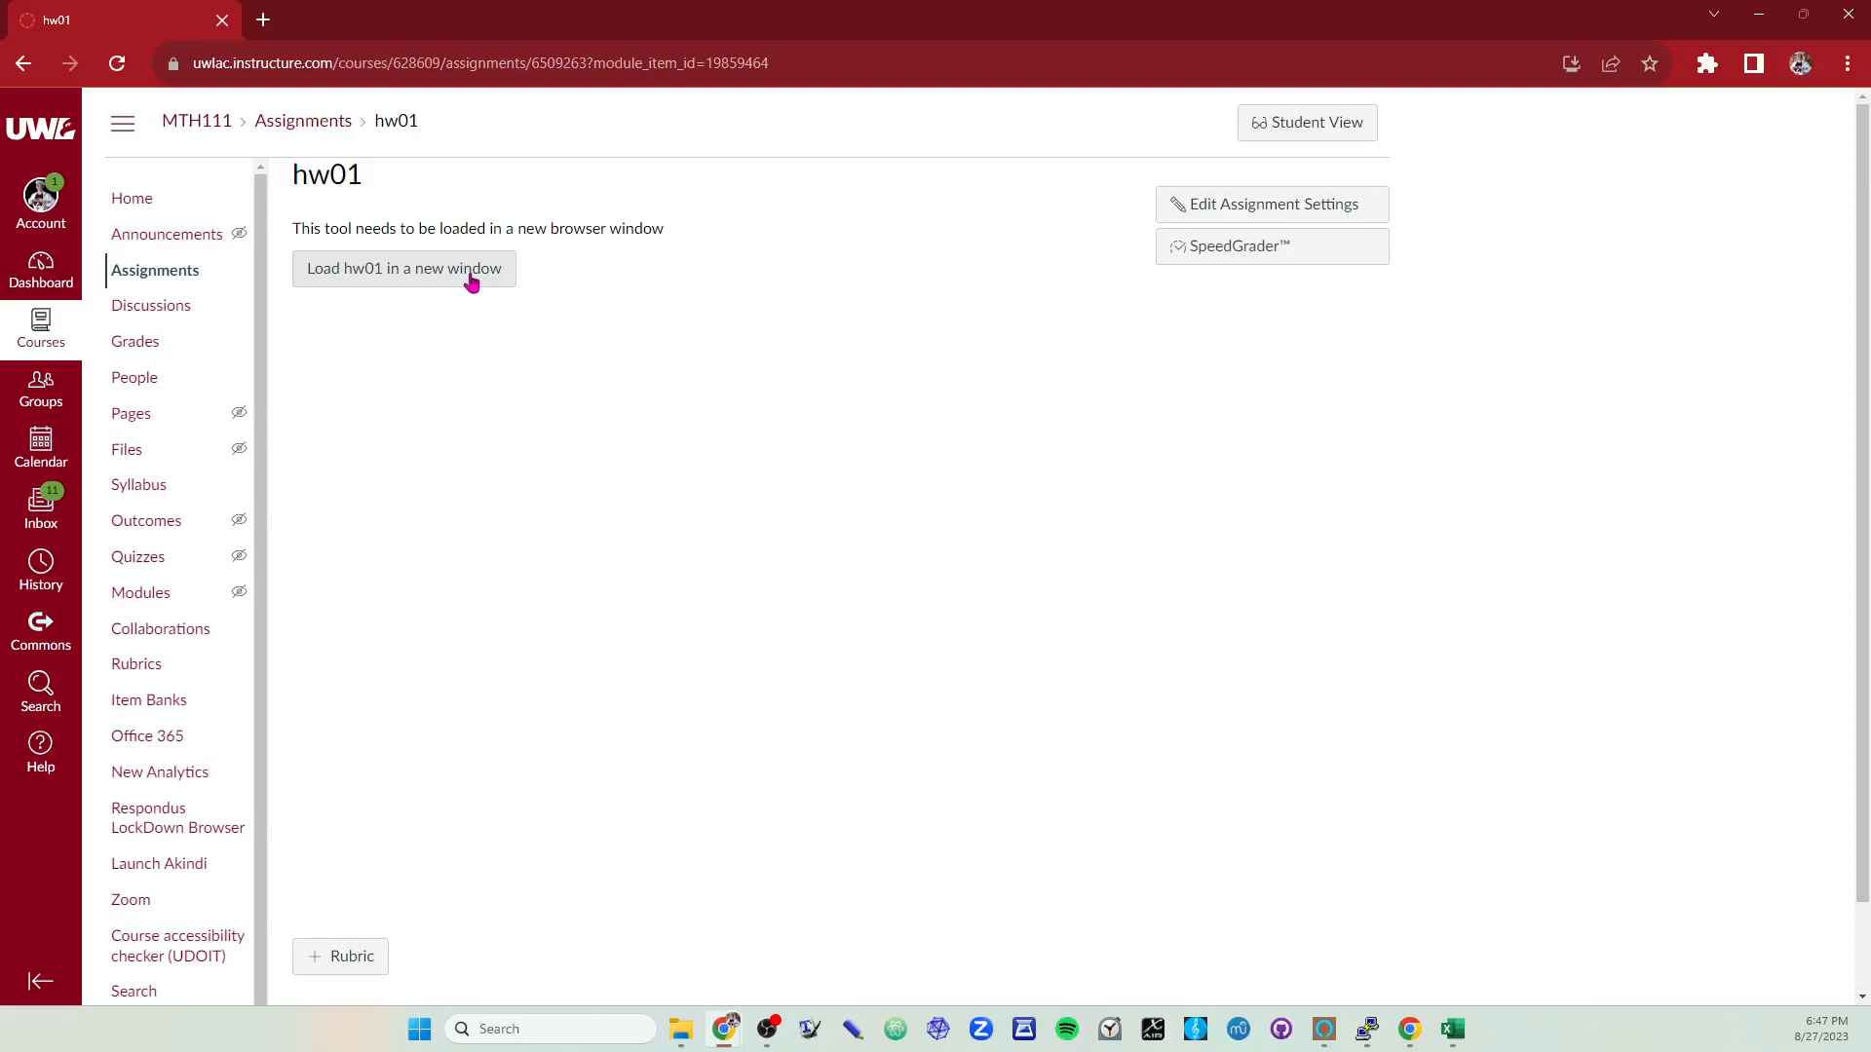
Step: Load hw01 in a new window to test the link, and return to the Canvas assignment page and reload it
left_click(407, 282)
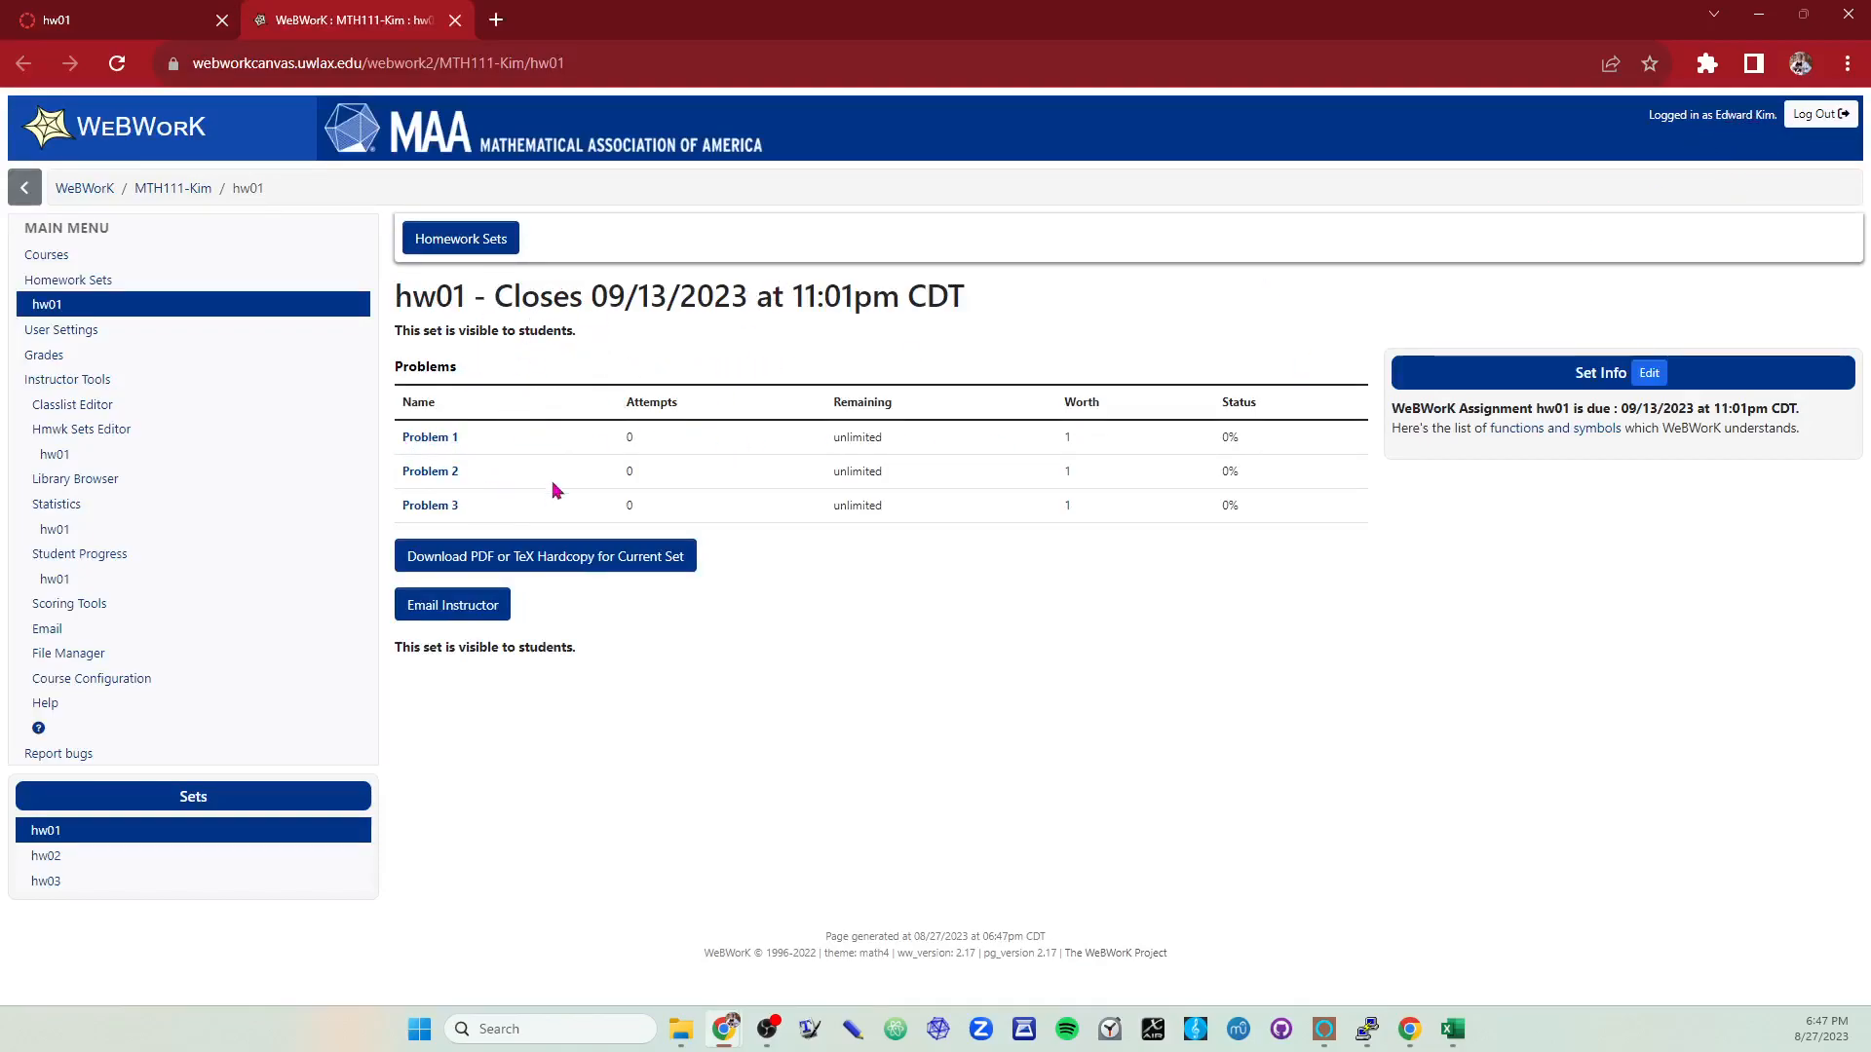
left_click(88, 12)
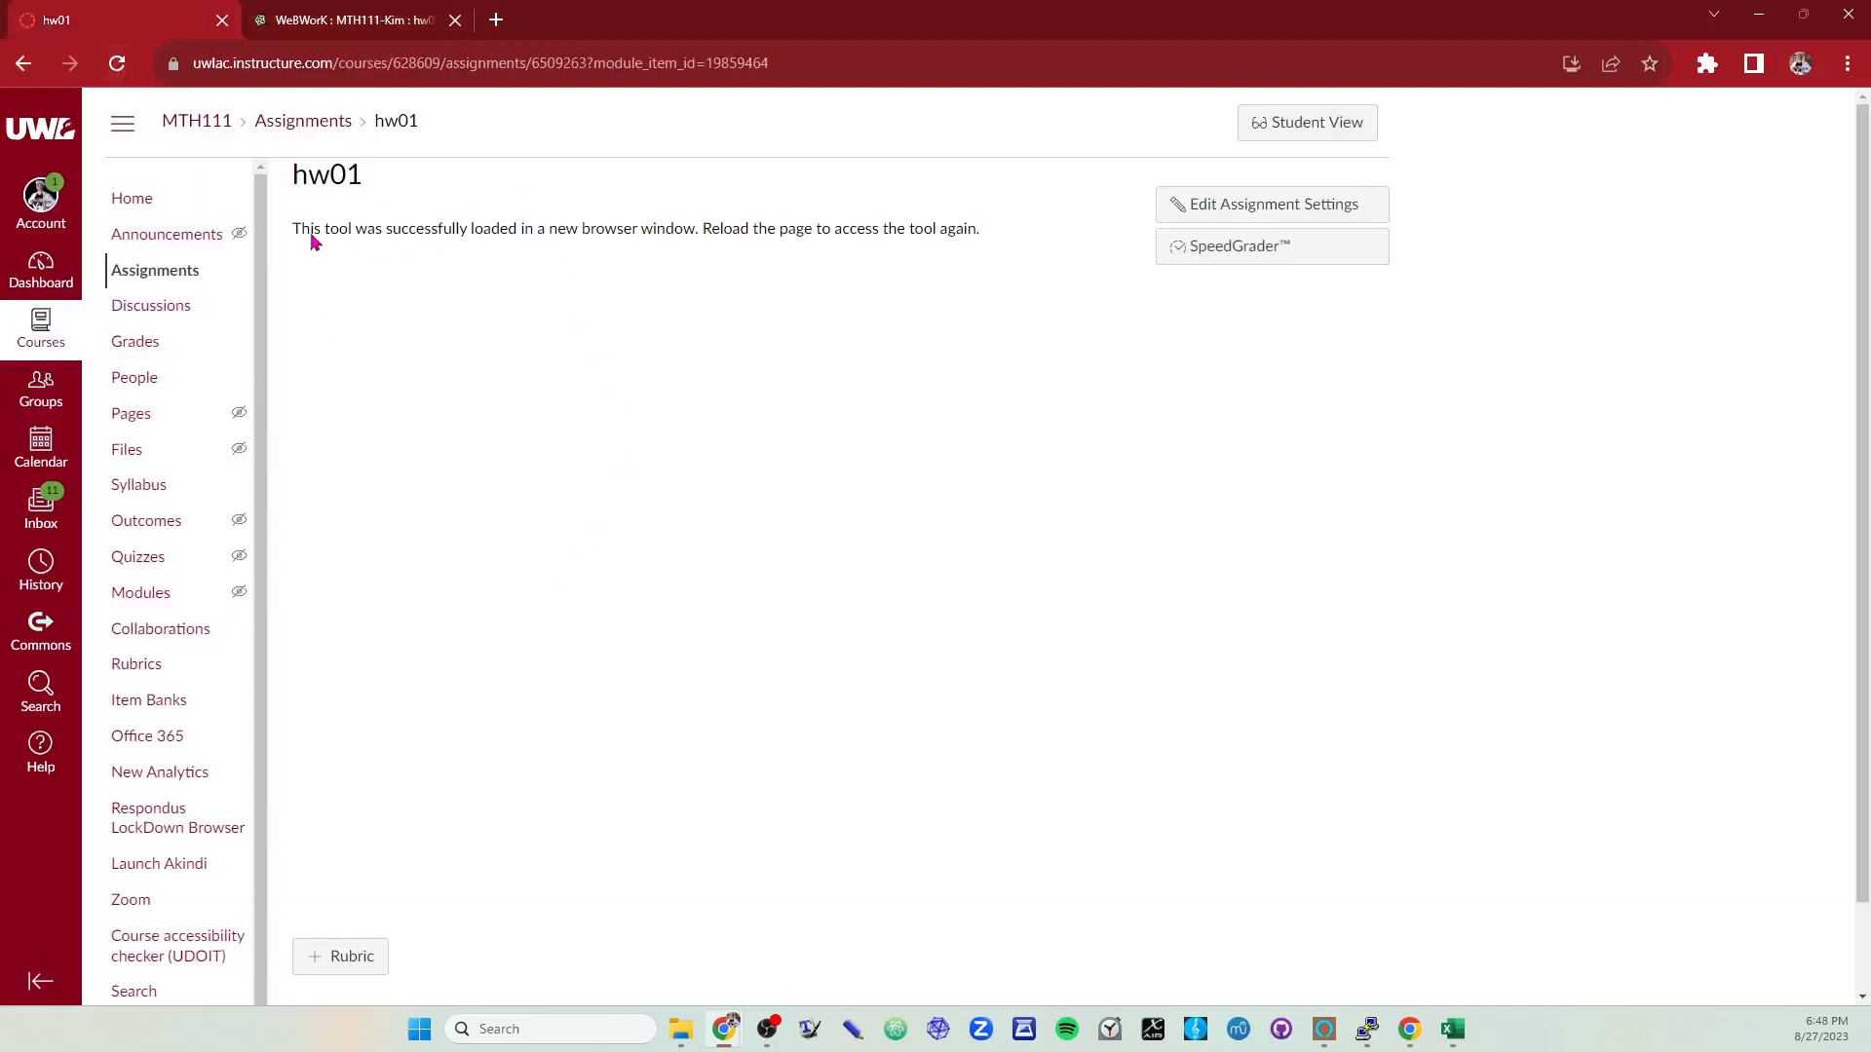
left_click(116, 62)
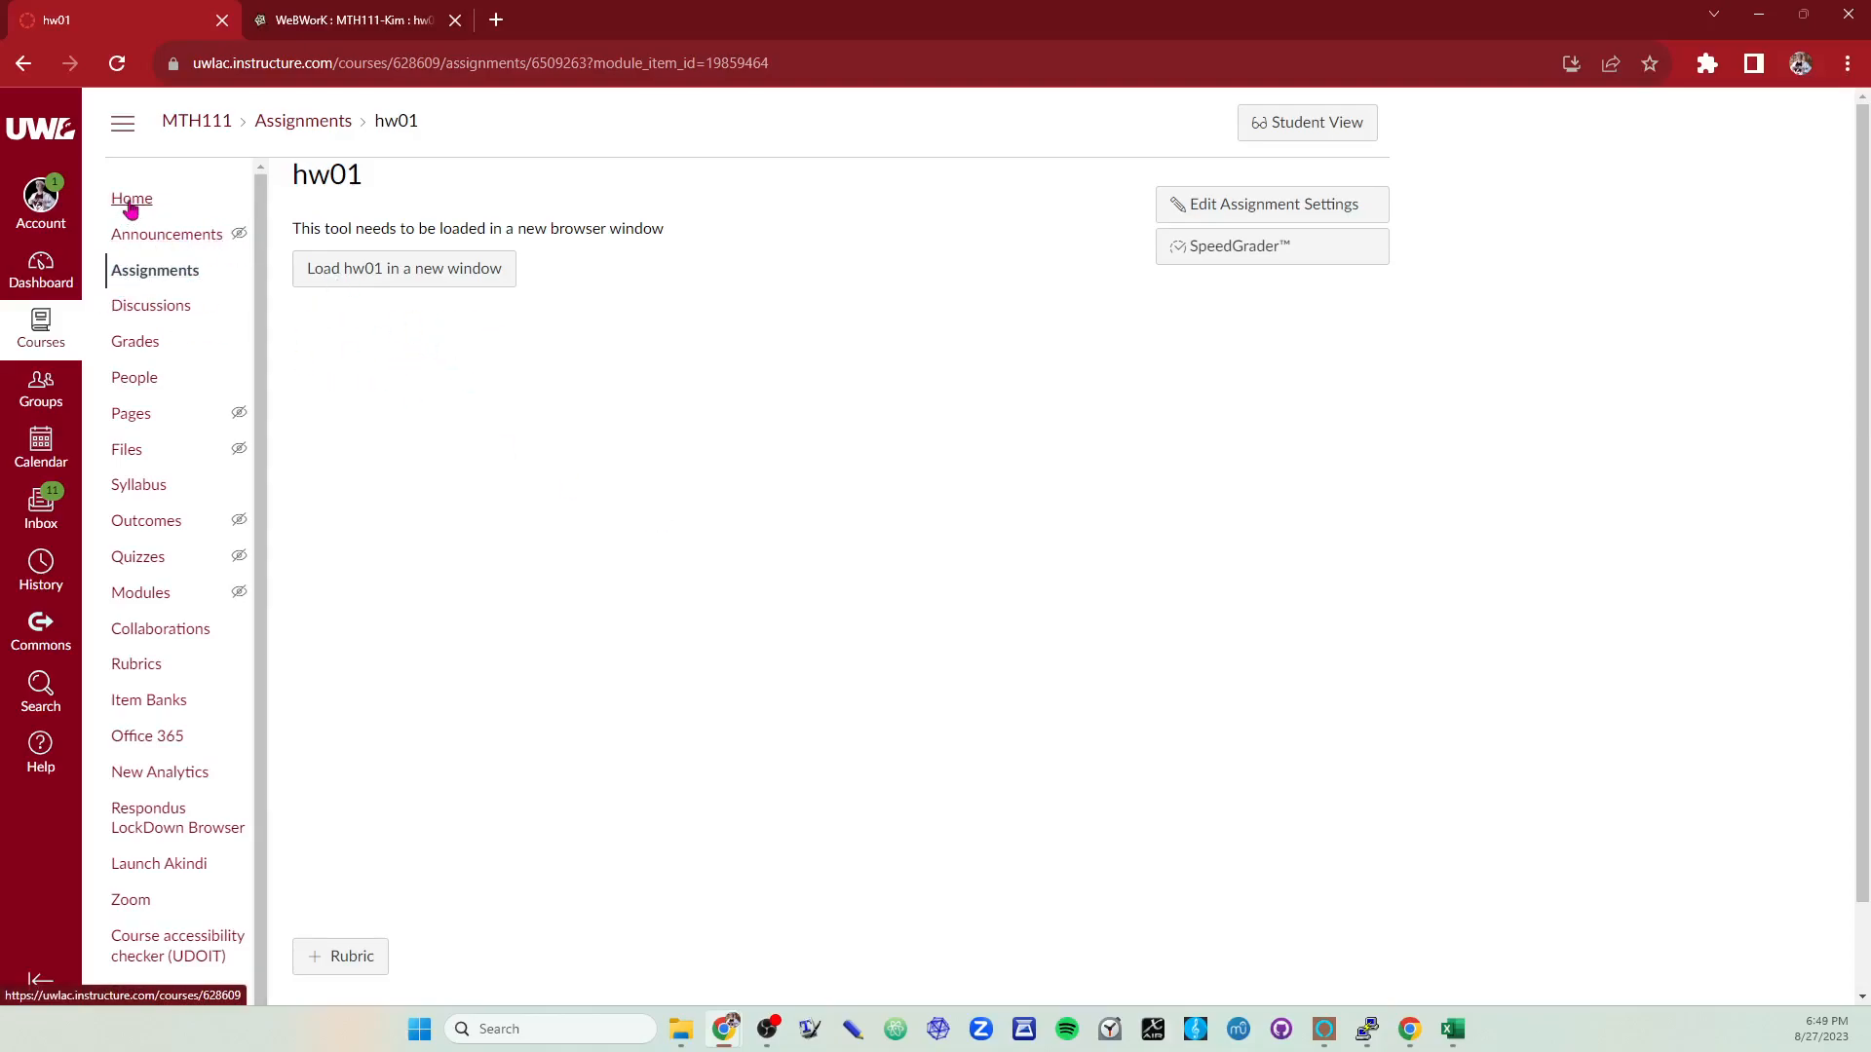
Step: Start another new assignment in the Assignments group of the course
left_click(151, 272)
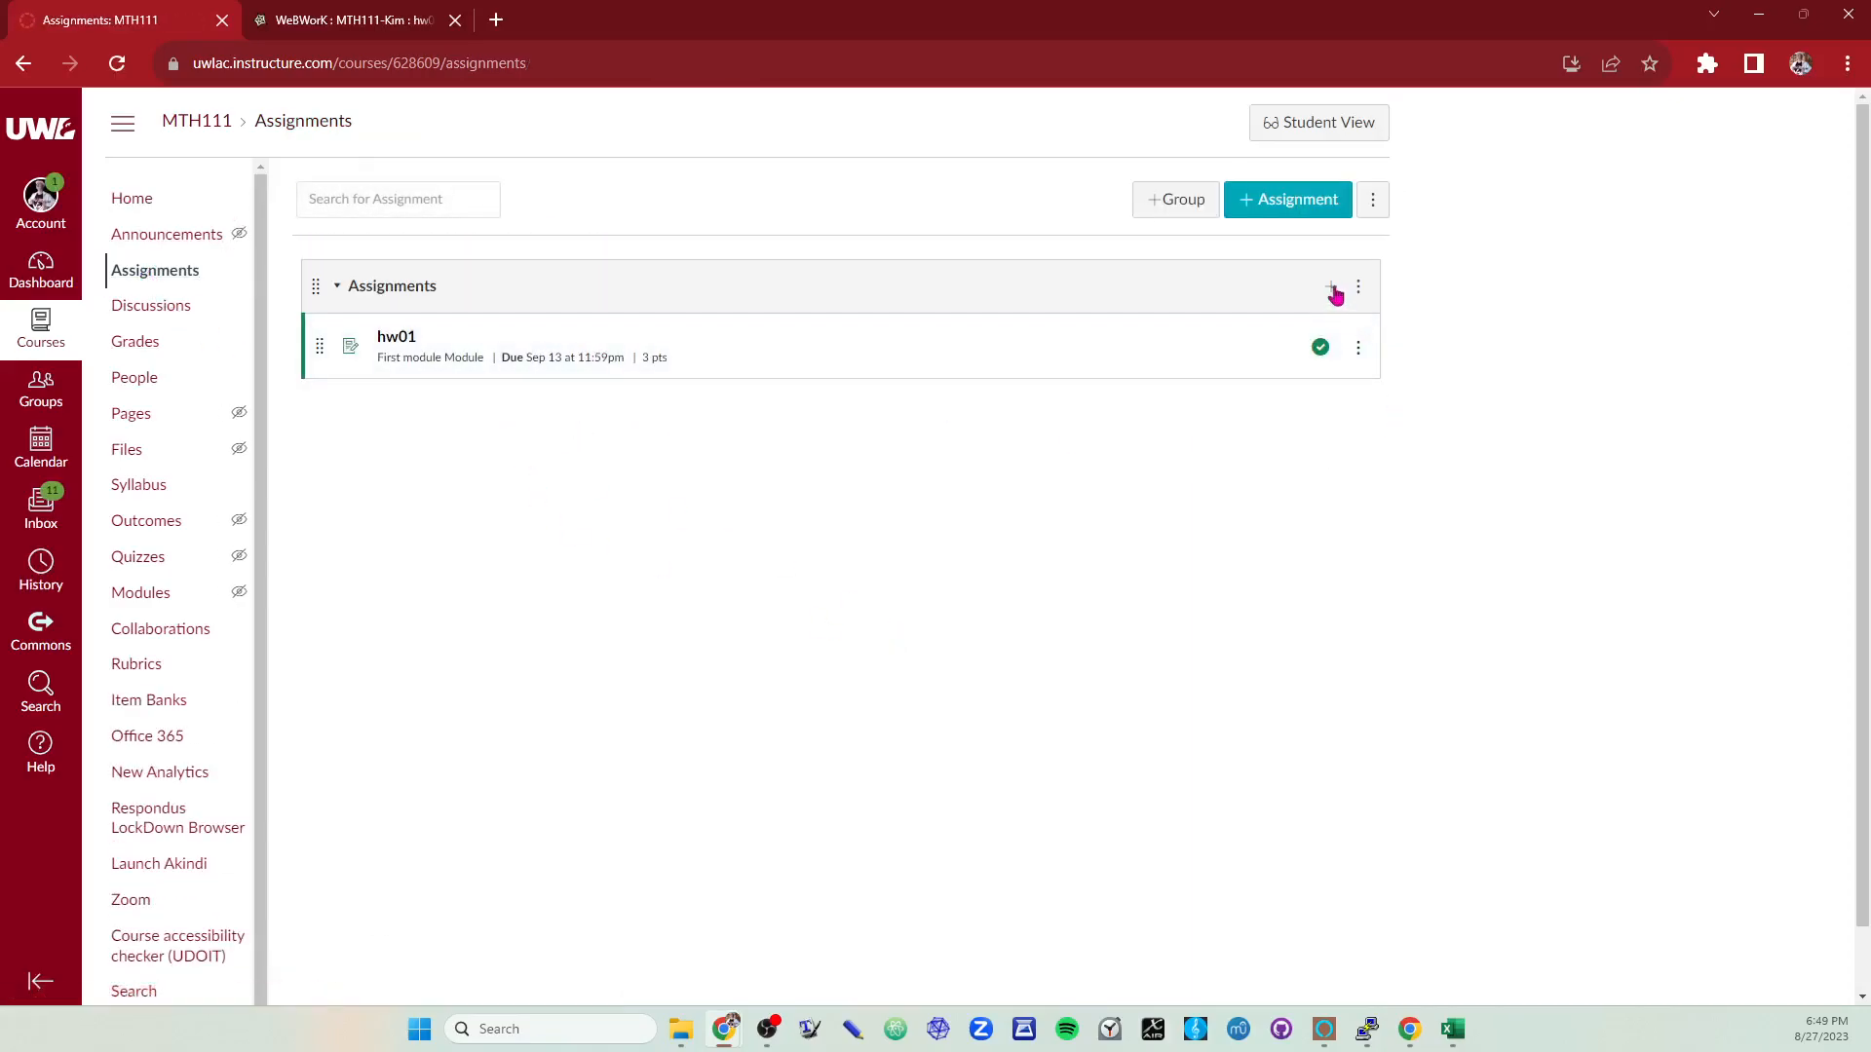
left_click(1330, 285)
left_click(947, 458)
left_click(928, 540)
left_click(927, 467)
left_click(927, 471)
left_click(927, 471)
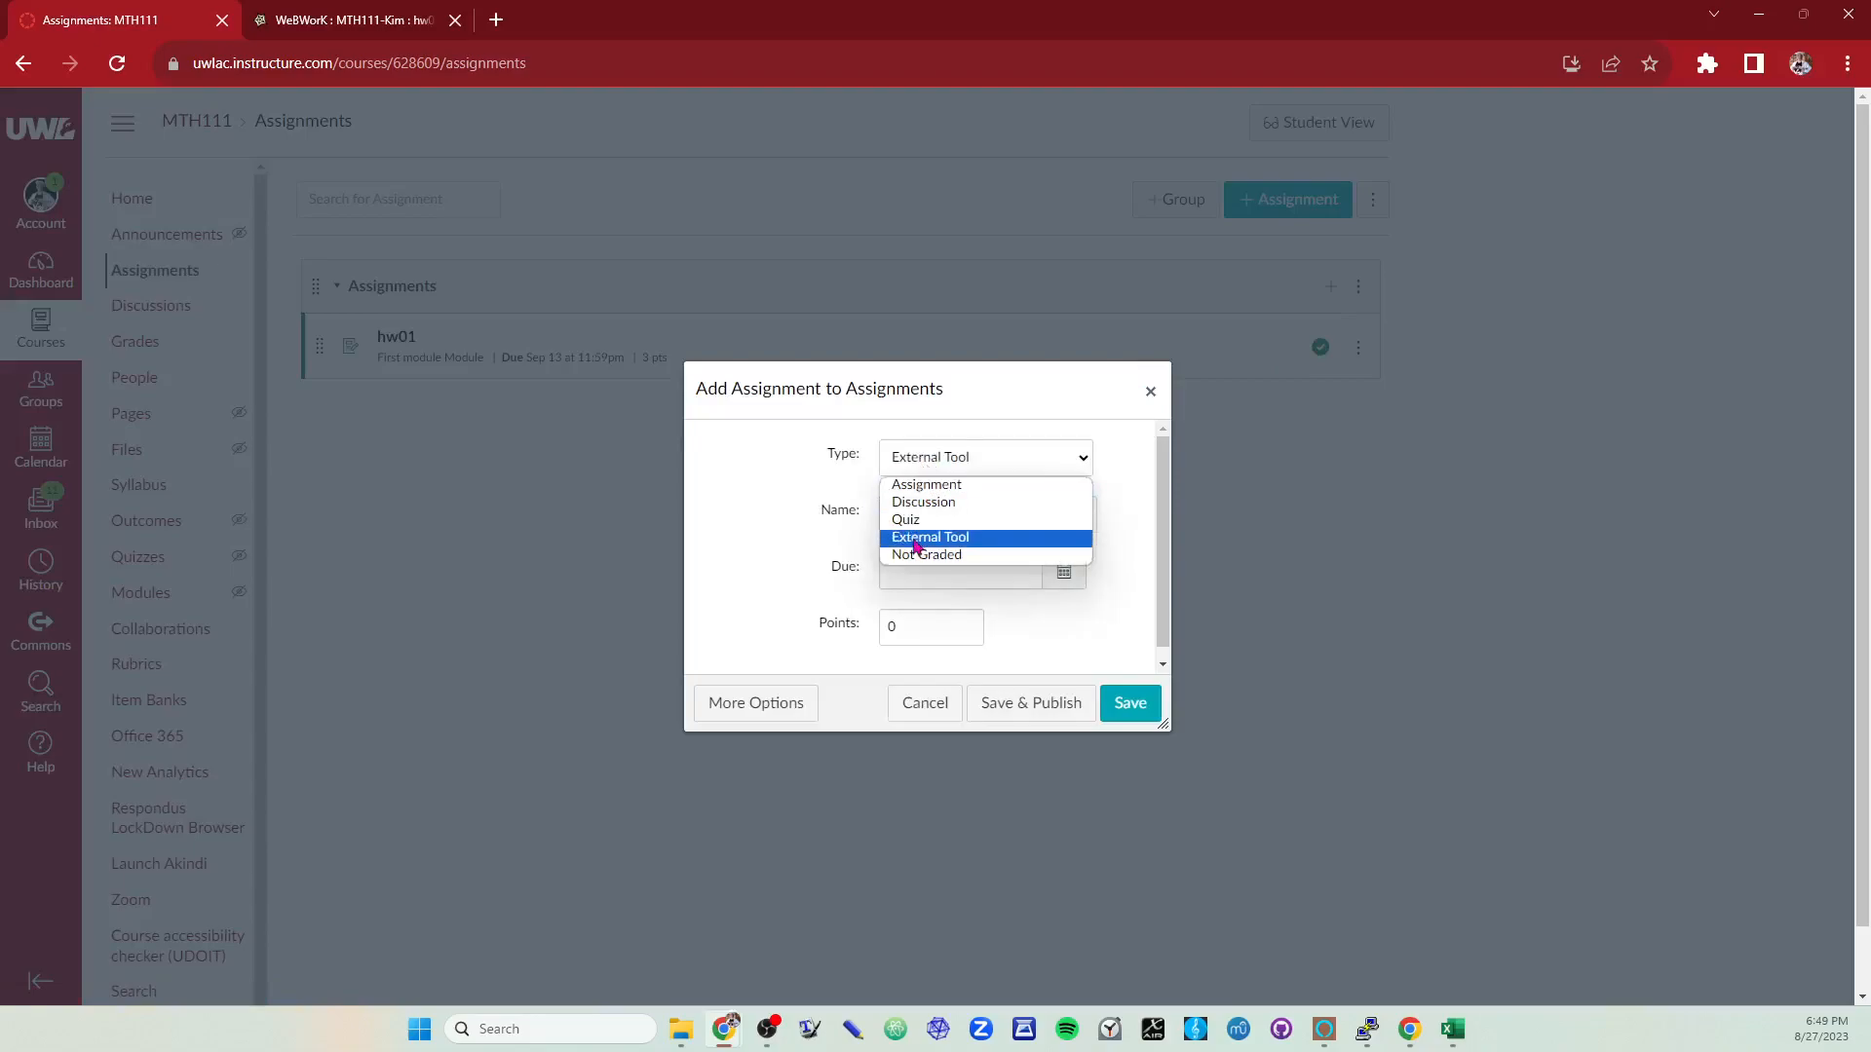
left_click(917, 546)
left_click(941, 463)
left_click(927, 486)
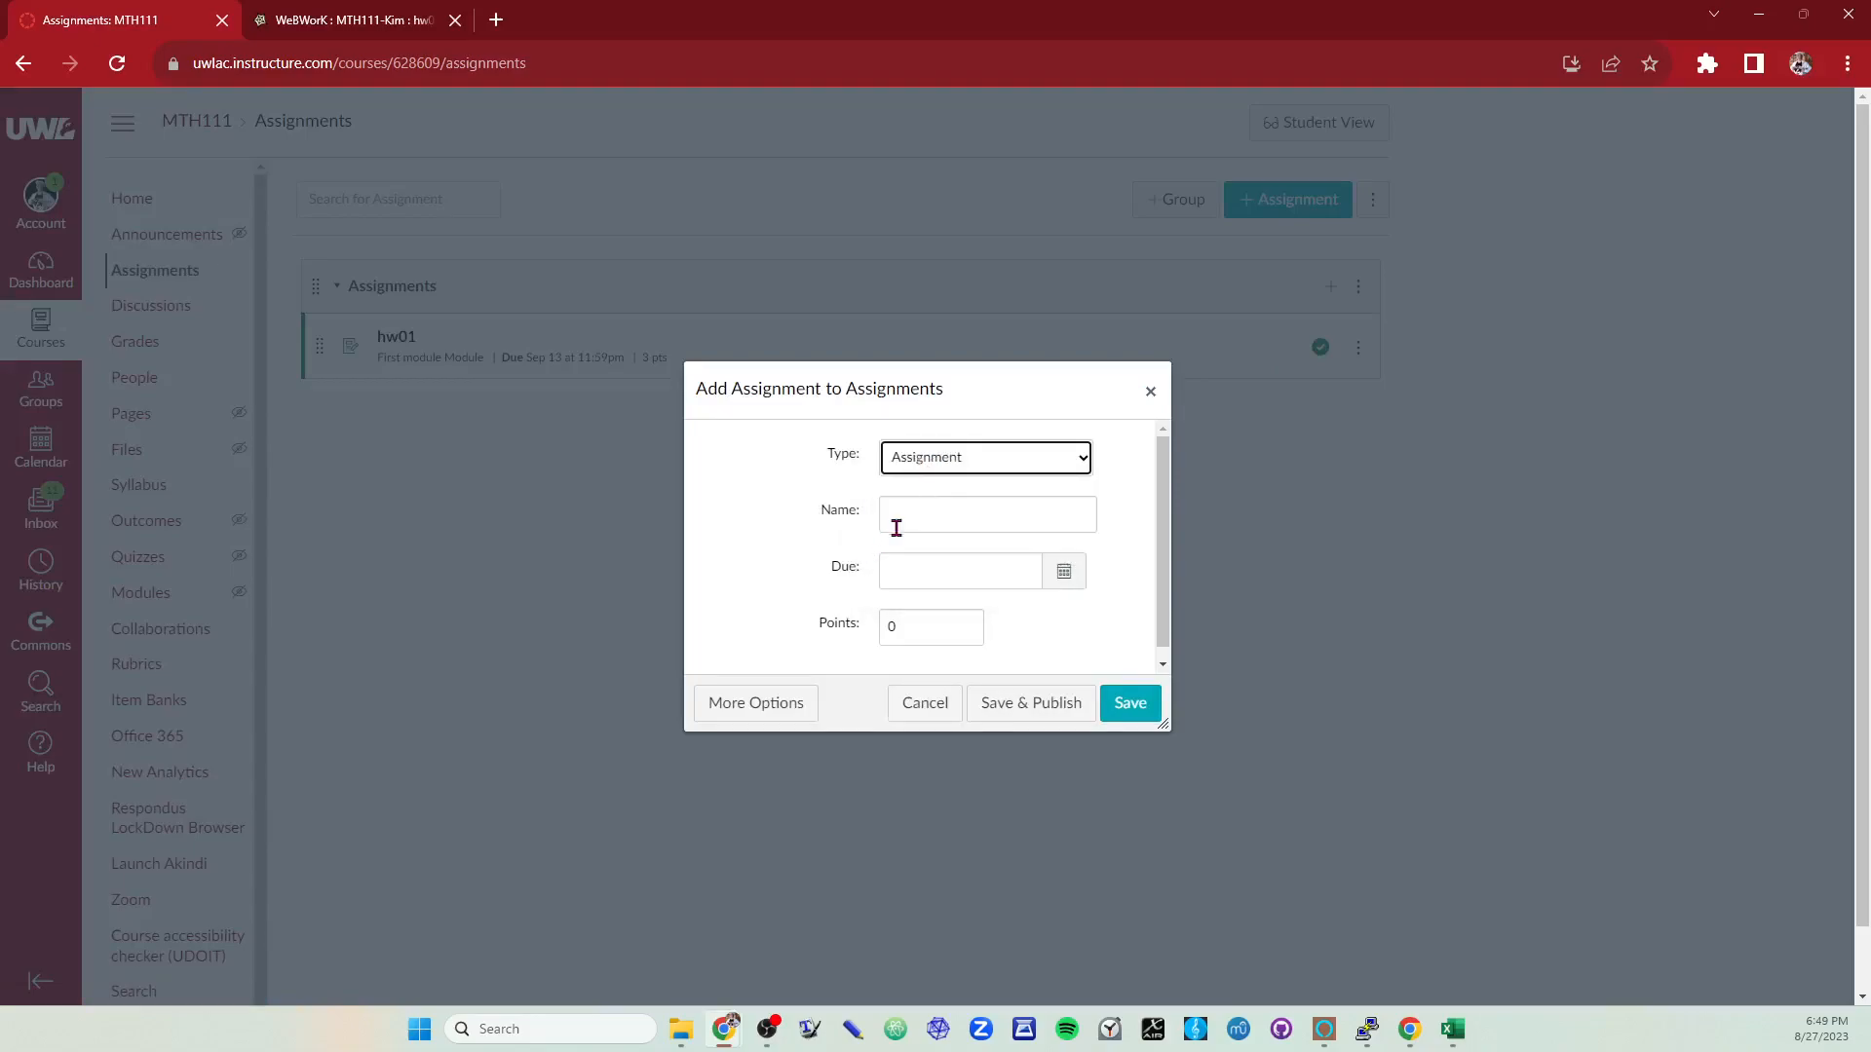
Step: Name the new assignment hw02 and set its due date to Sep 20, 2023
left_click(903, 526)
type("hw02")
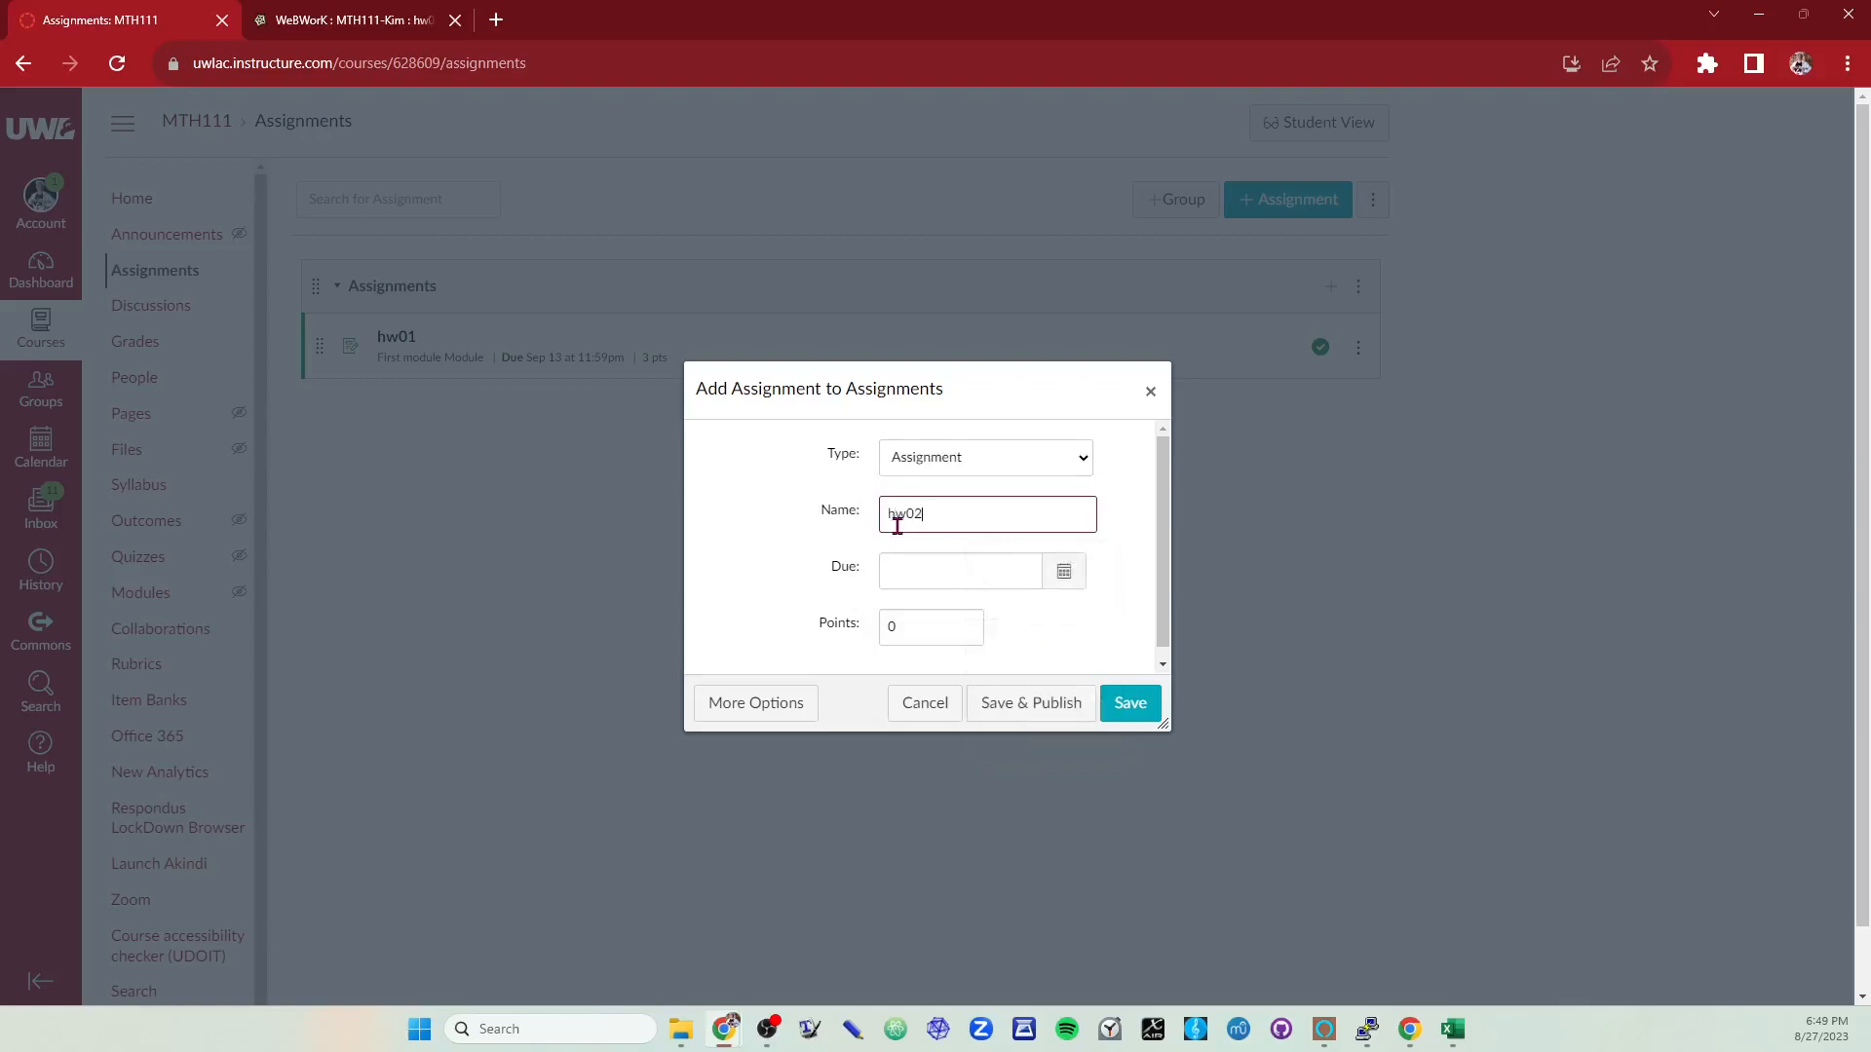
left_click(960, 572)
left_click(1095, 606)
left_click(998, 752)
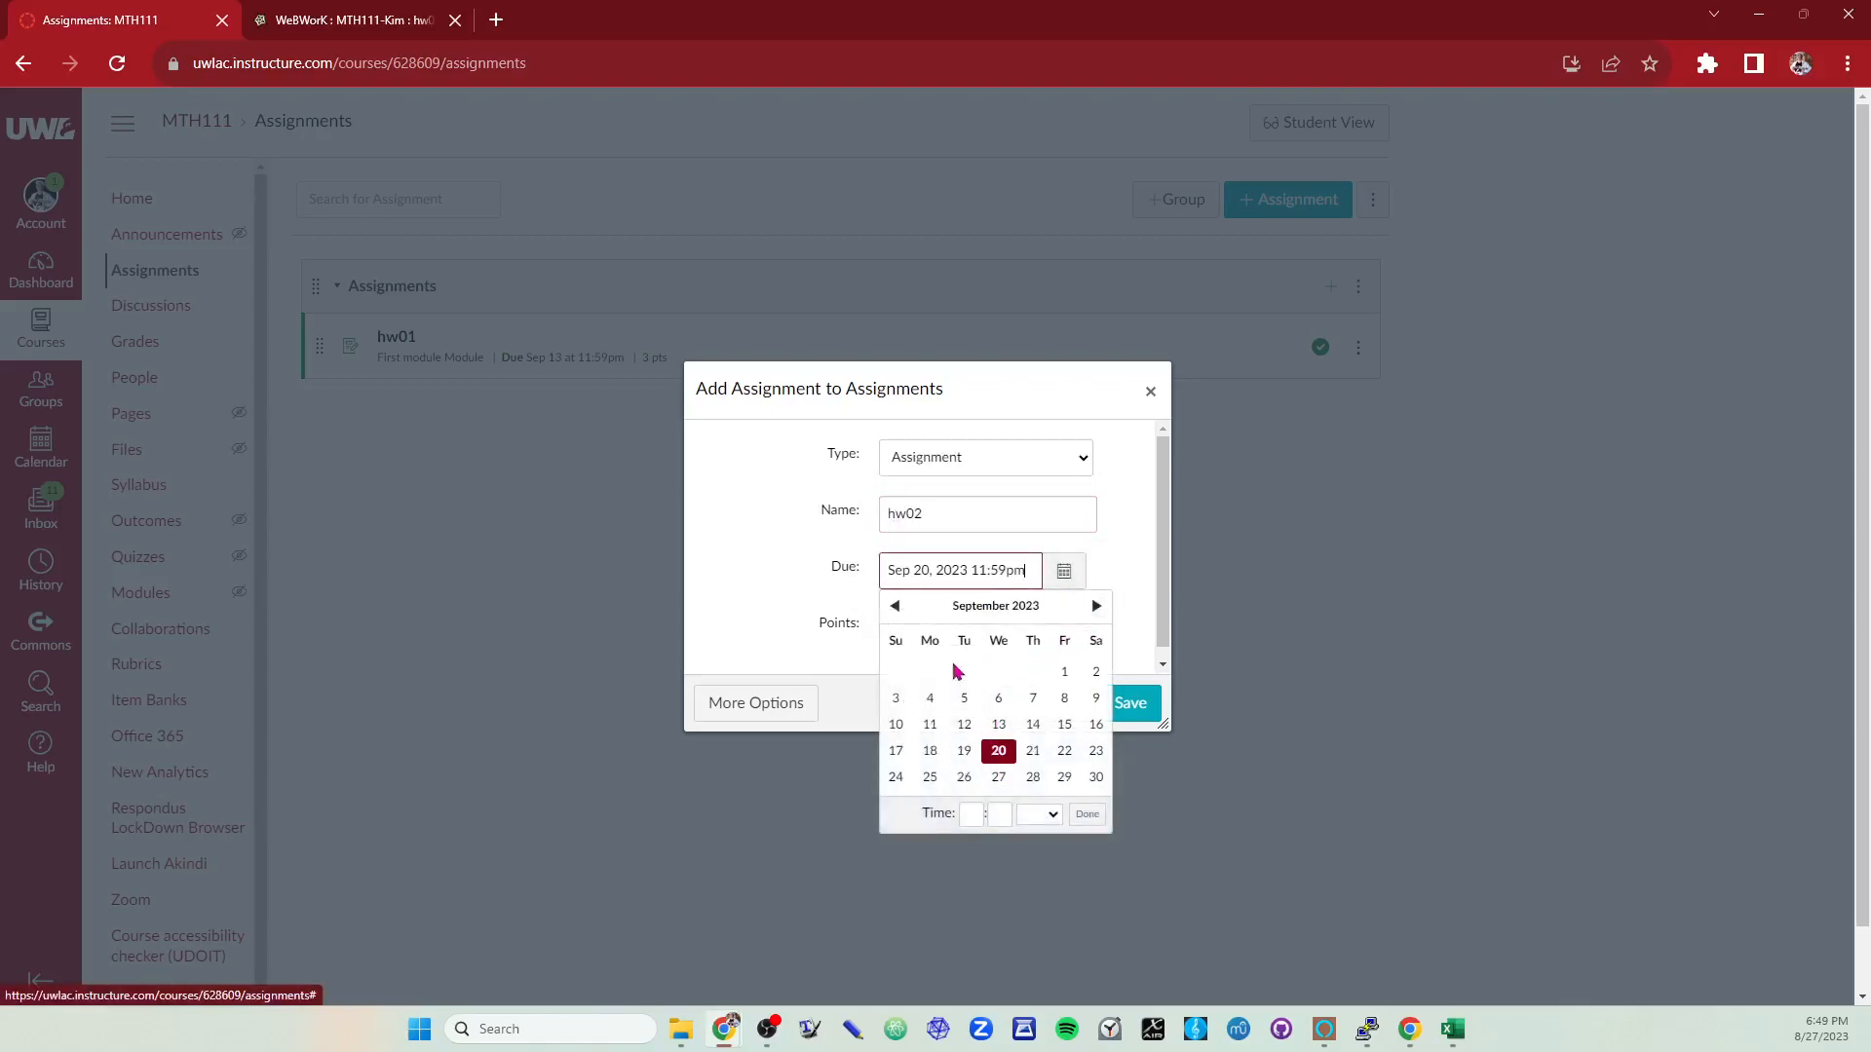
Step: Set the points for hw02 to 3 and open the assignment's full settings
left_click(902, 629)
type("3")
left_click(737, 707)
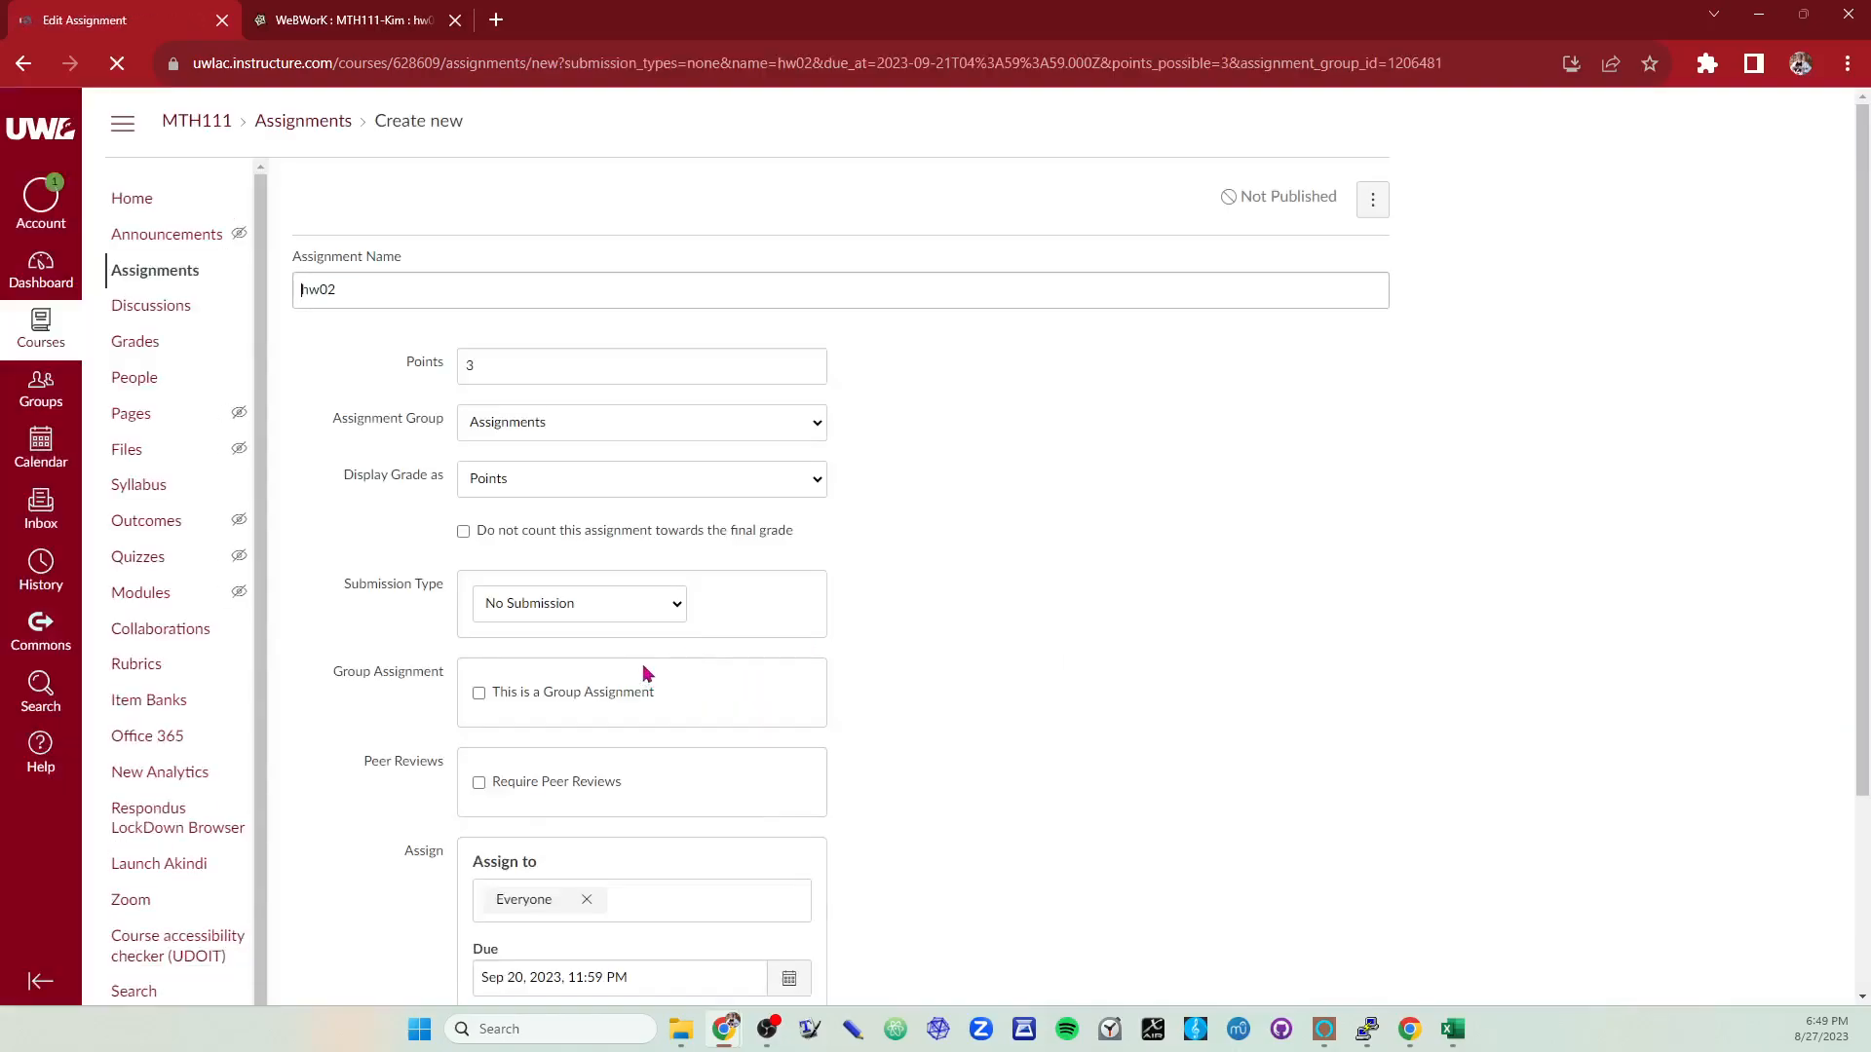
Step: Make hw02 an External Tool submission with the WeBWorK URL ending in webwork2/MTH111-Kim/hw02
left_click(575, 559)
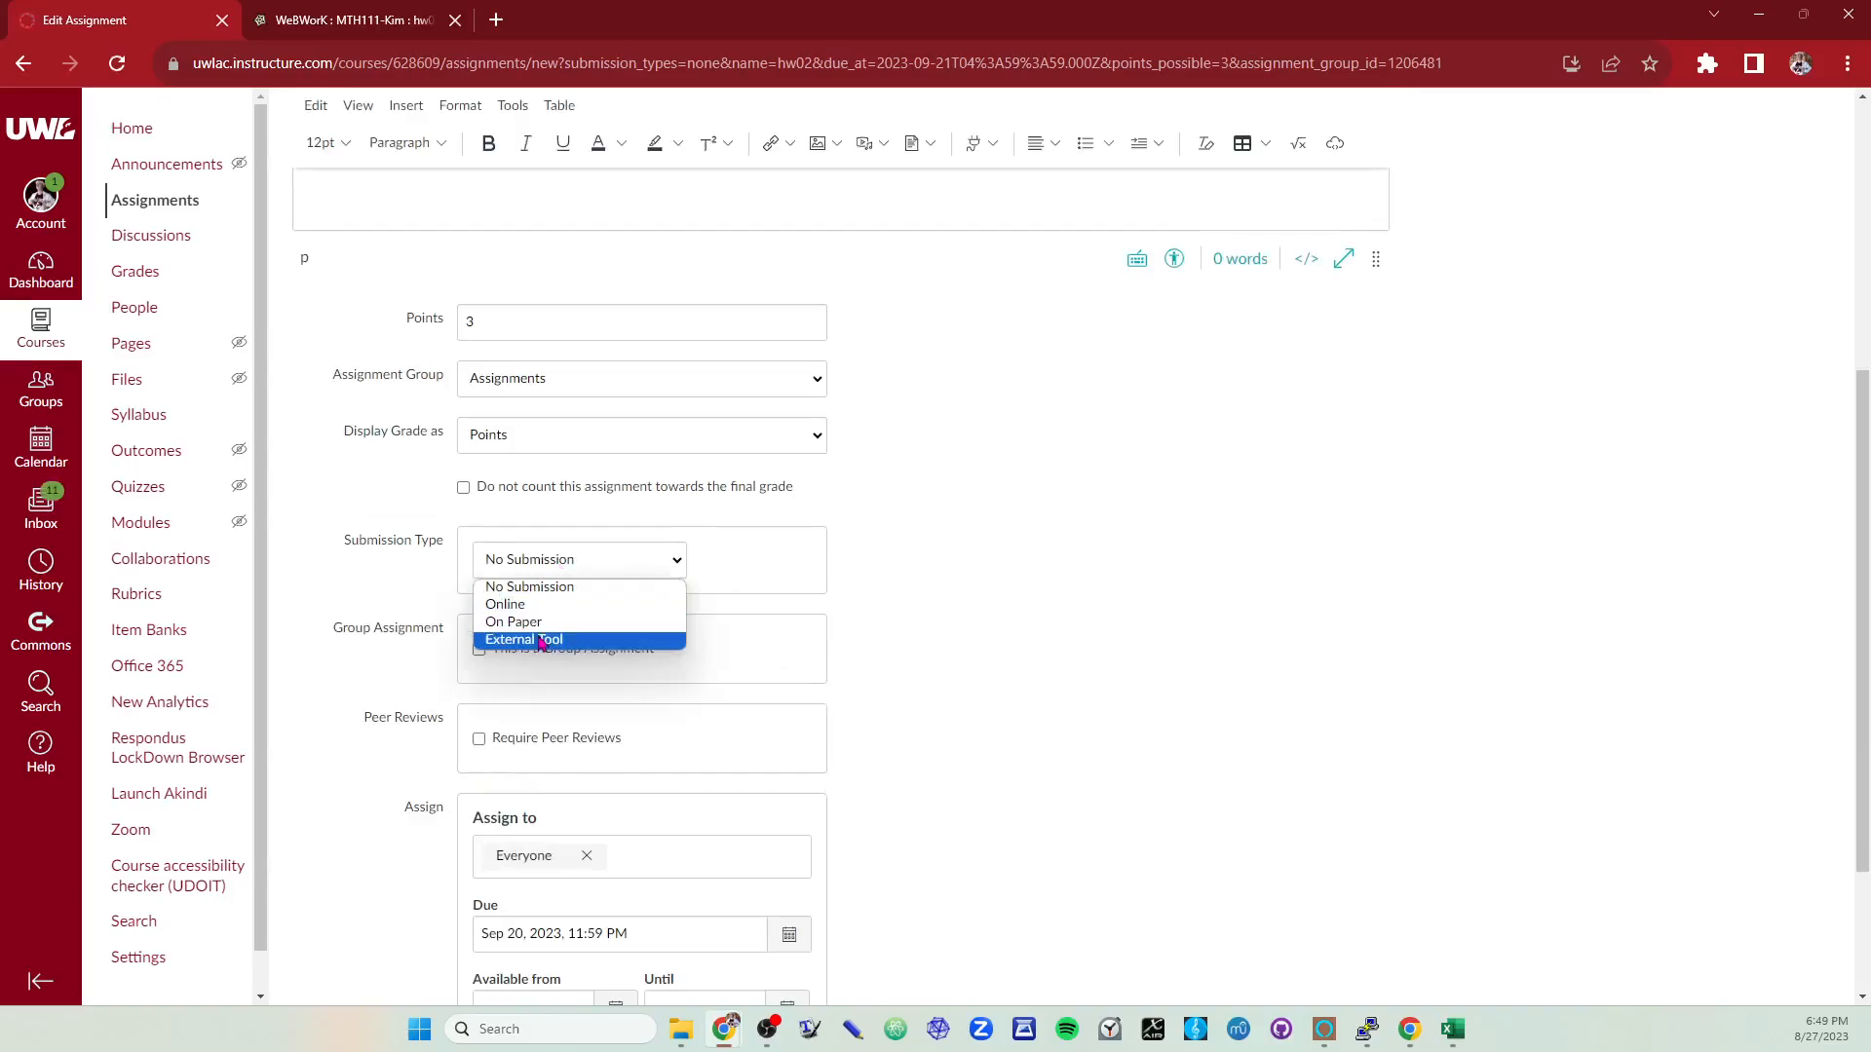
left_click(583, 640)
left_click(590, 669)
key("ctrl+v")
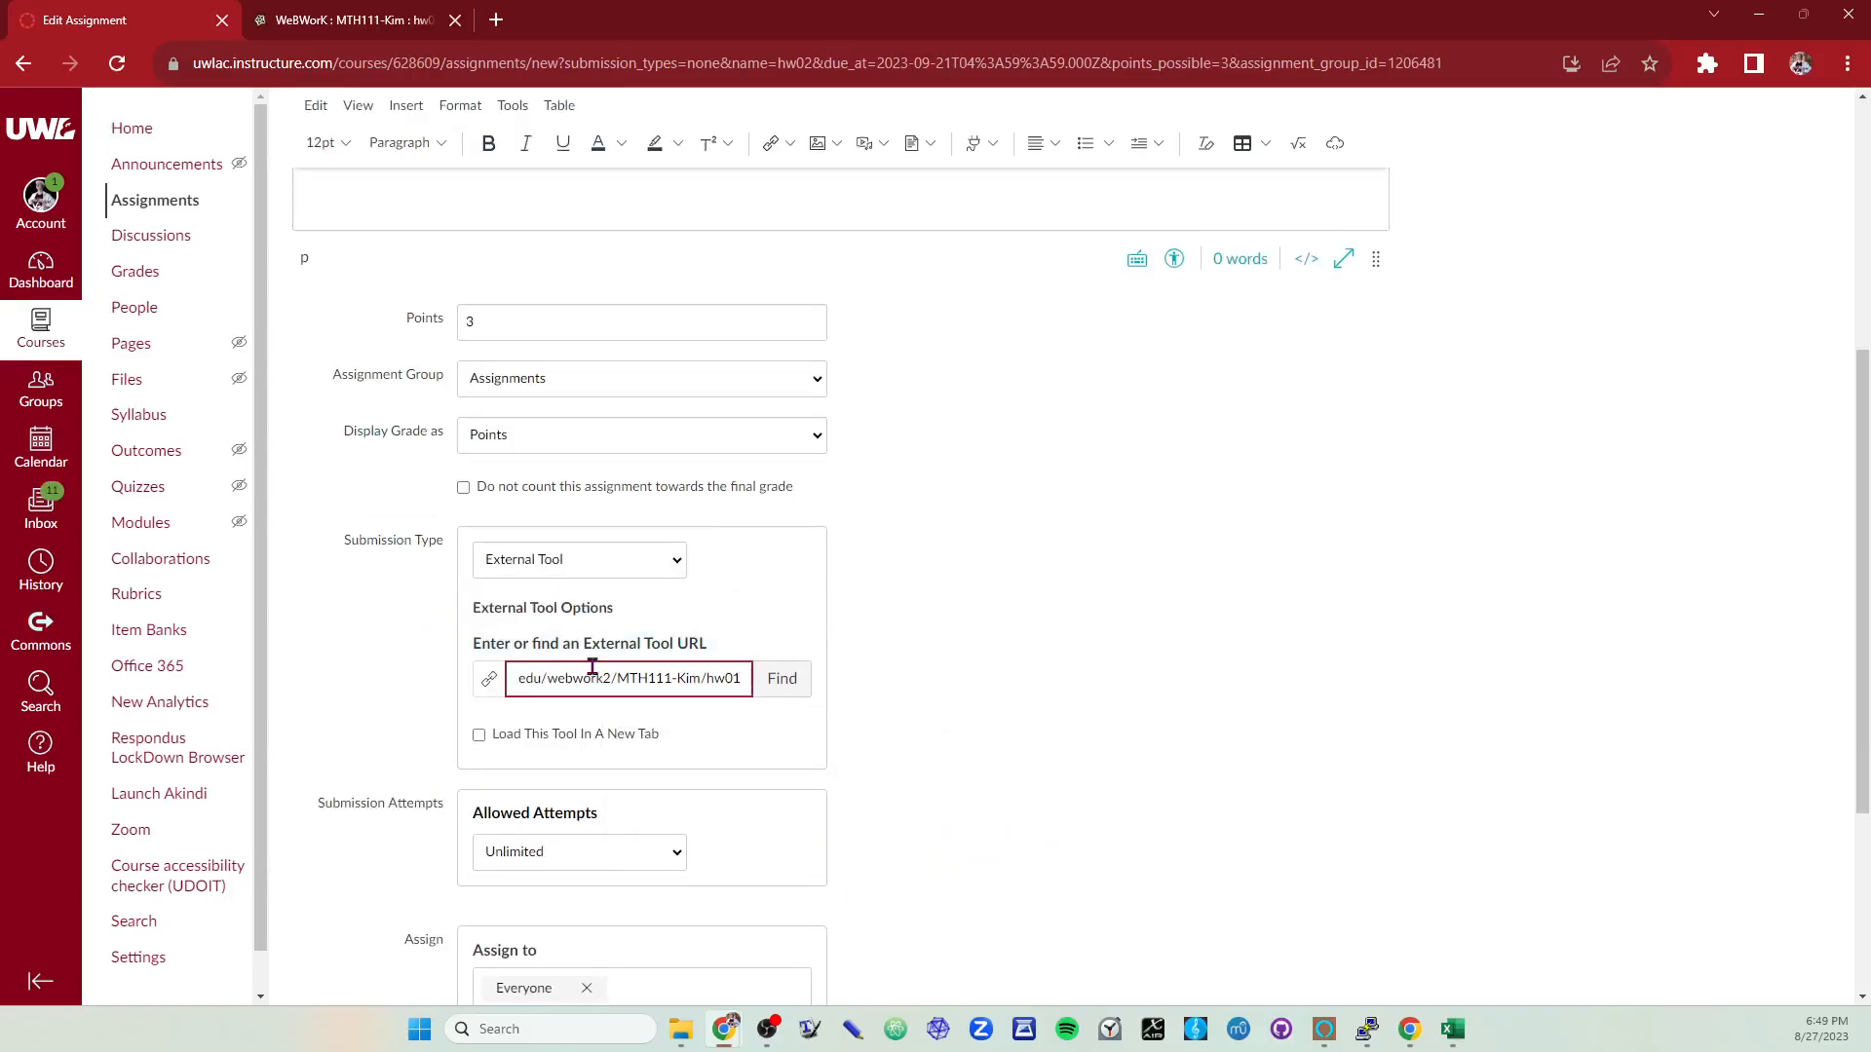
key("BackSpace")
type("2")
Step: Set the external tool to load in a new tab, and save and publish the hw02 assignment
left_click(623, 747)
left_click(624, 748)
scroll(889, 827, "down", 4)
left_click(1283, 952)
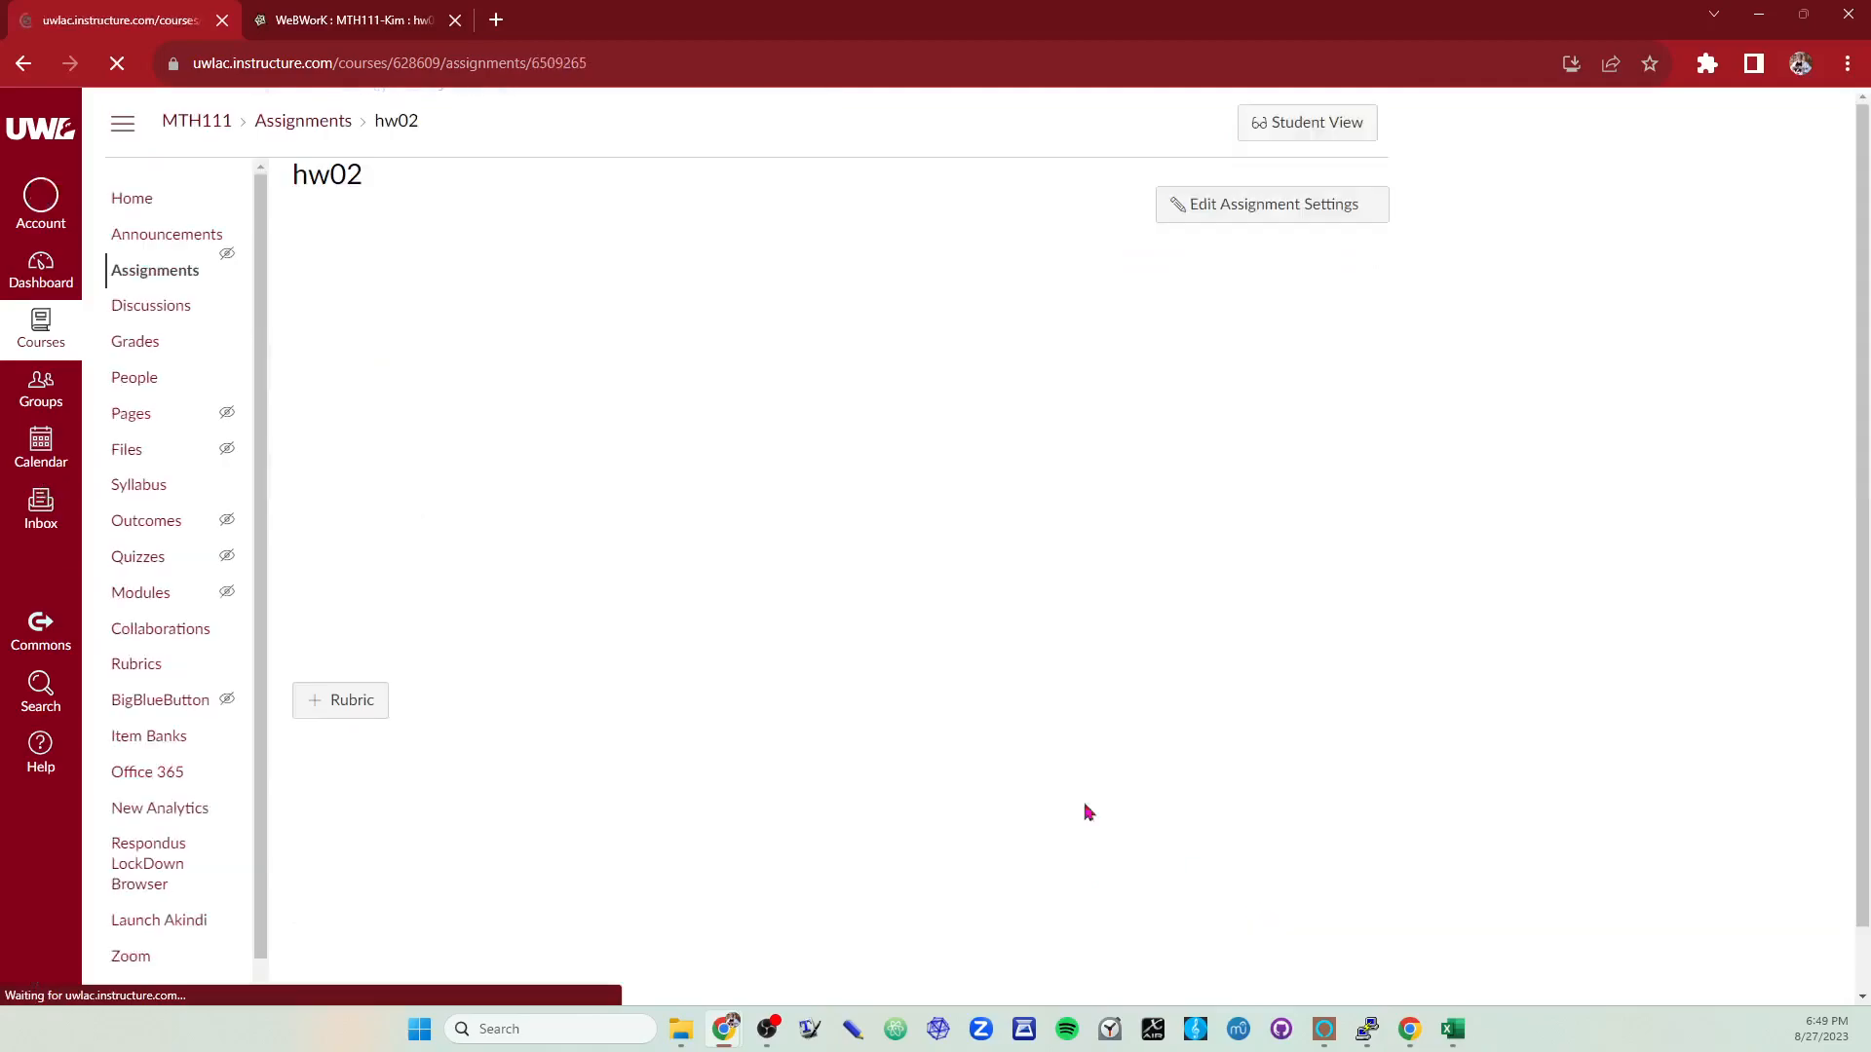
Step: Load hw02 in a new window to test the link, check the Canvas assignment page, and return to WeBWorK
left_click(417, 281)
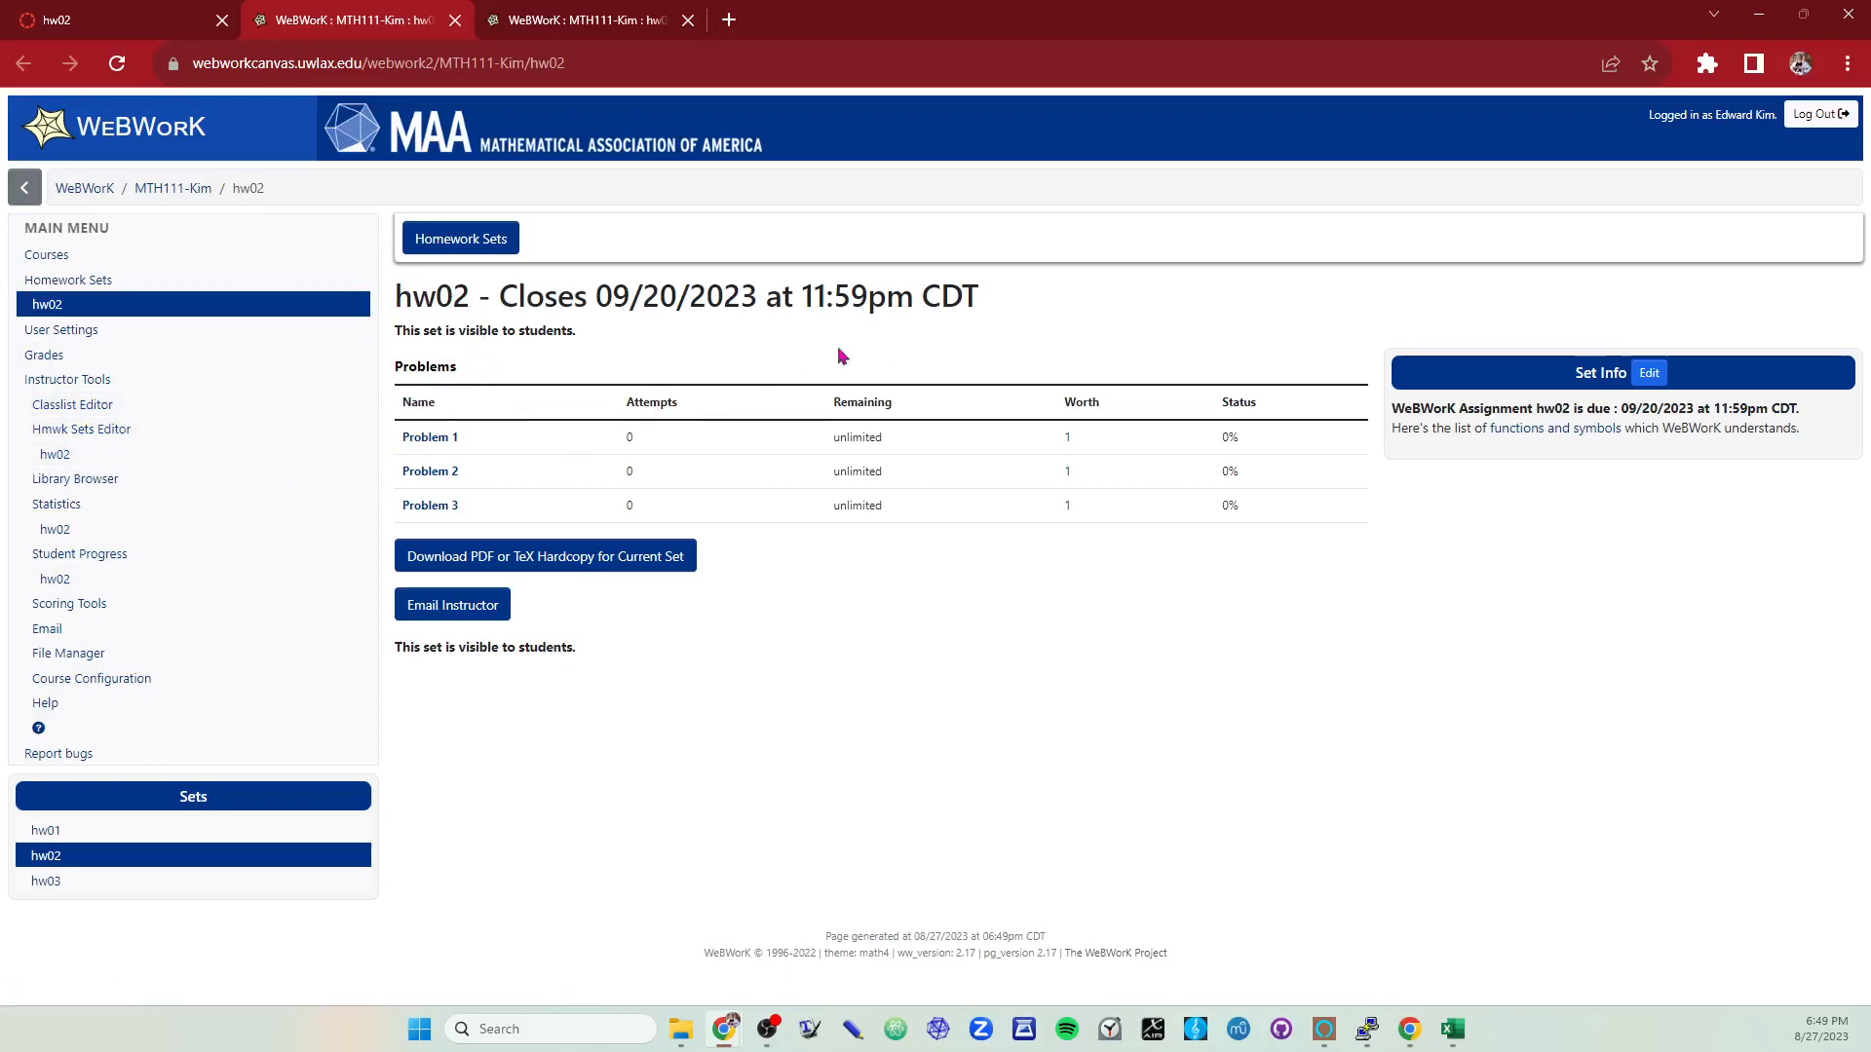
left_click(98, 18)
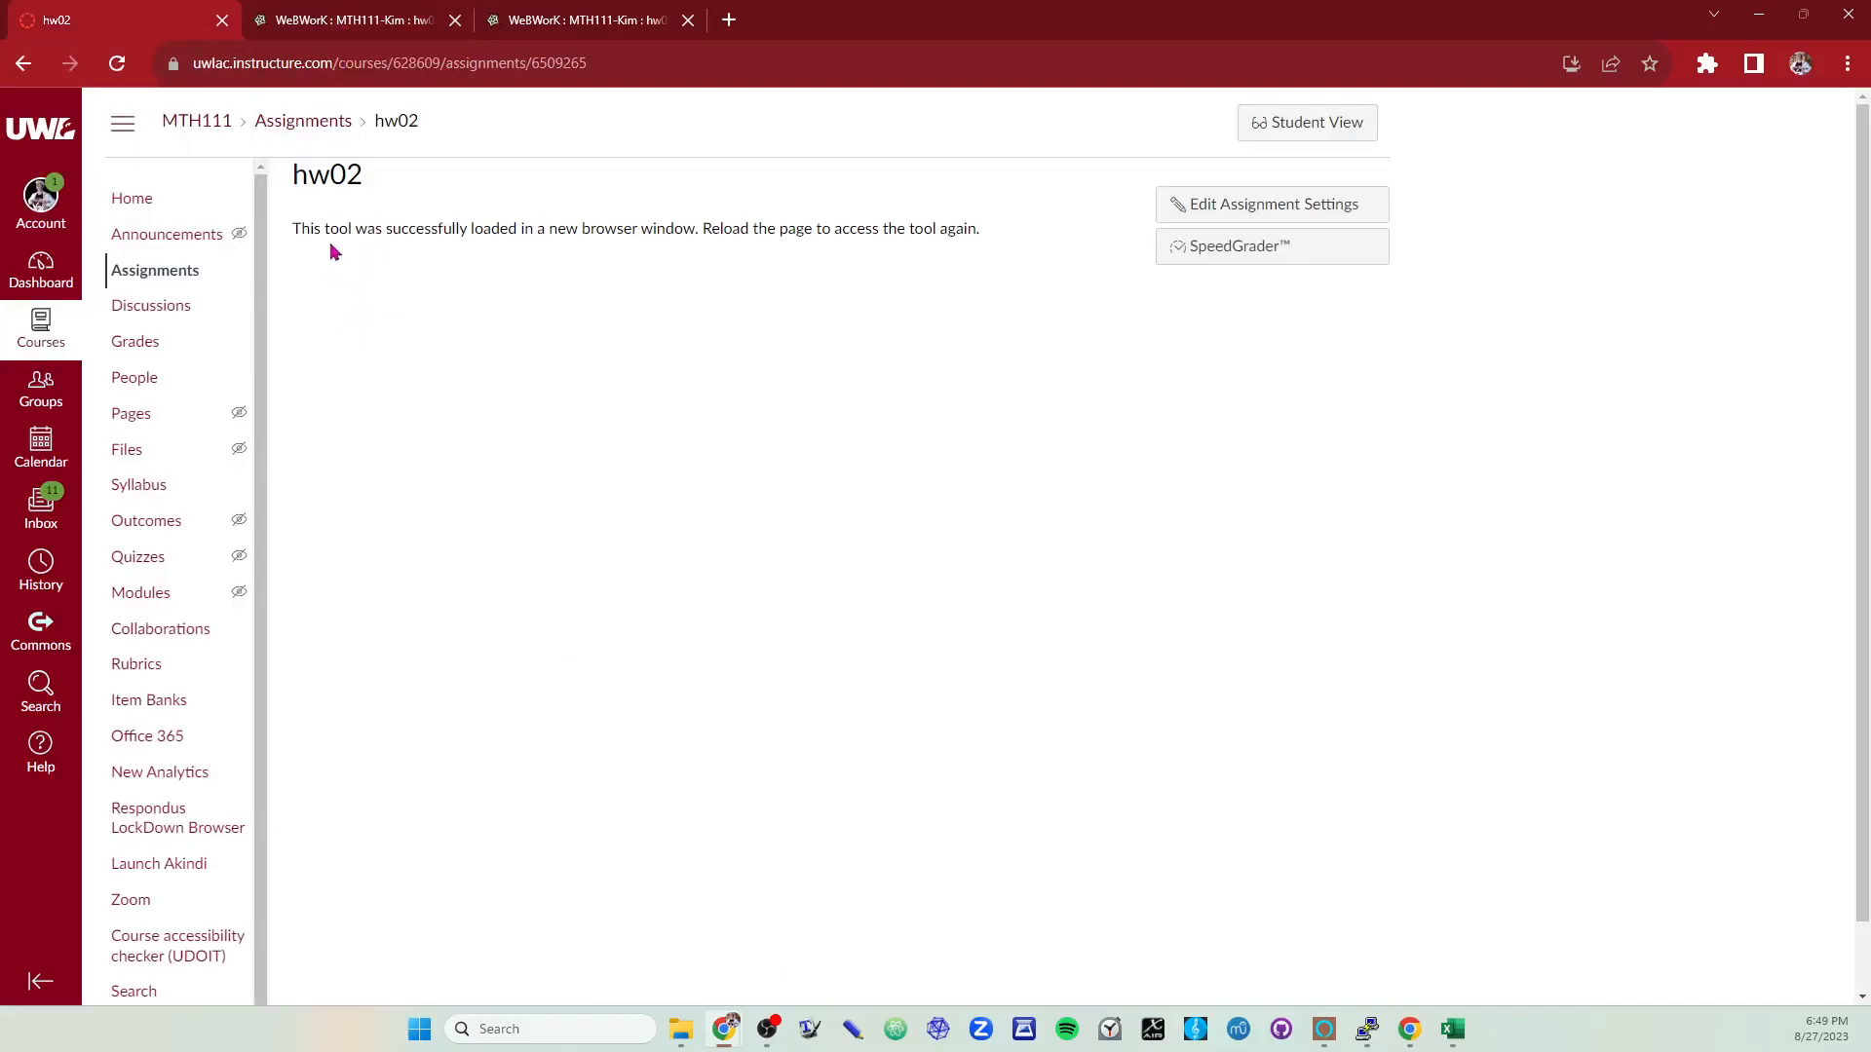
key("ctrl+Tab")
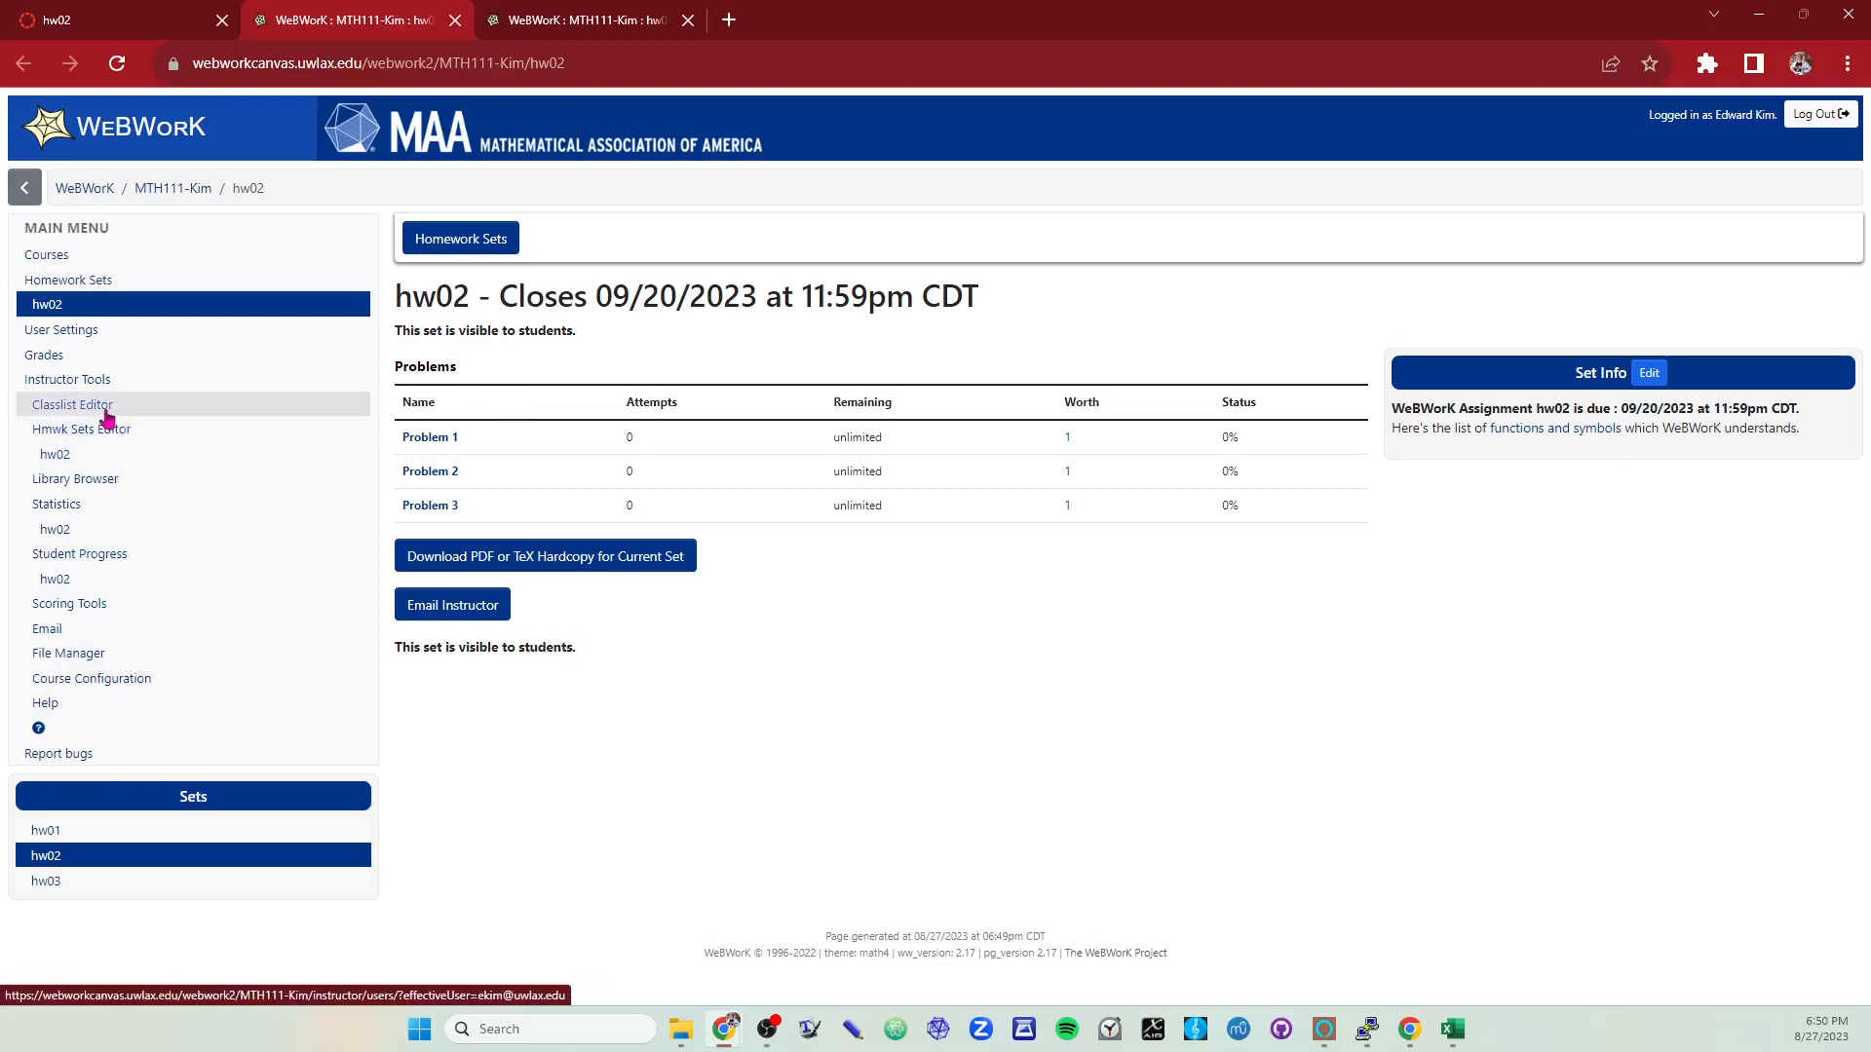
Step: Create a new homework set named hw04 in WeBWorK's Library Browser
left_click(78, 480)
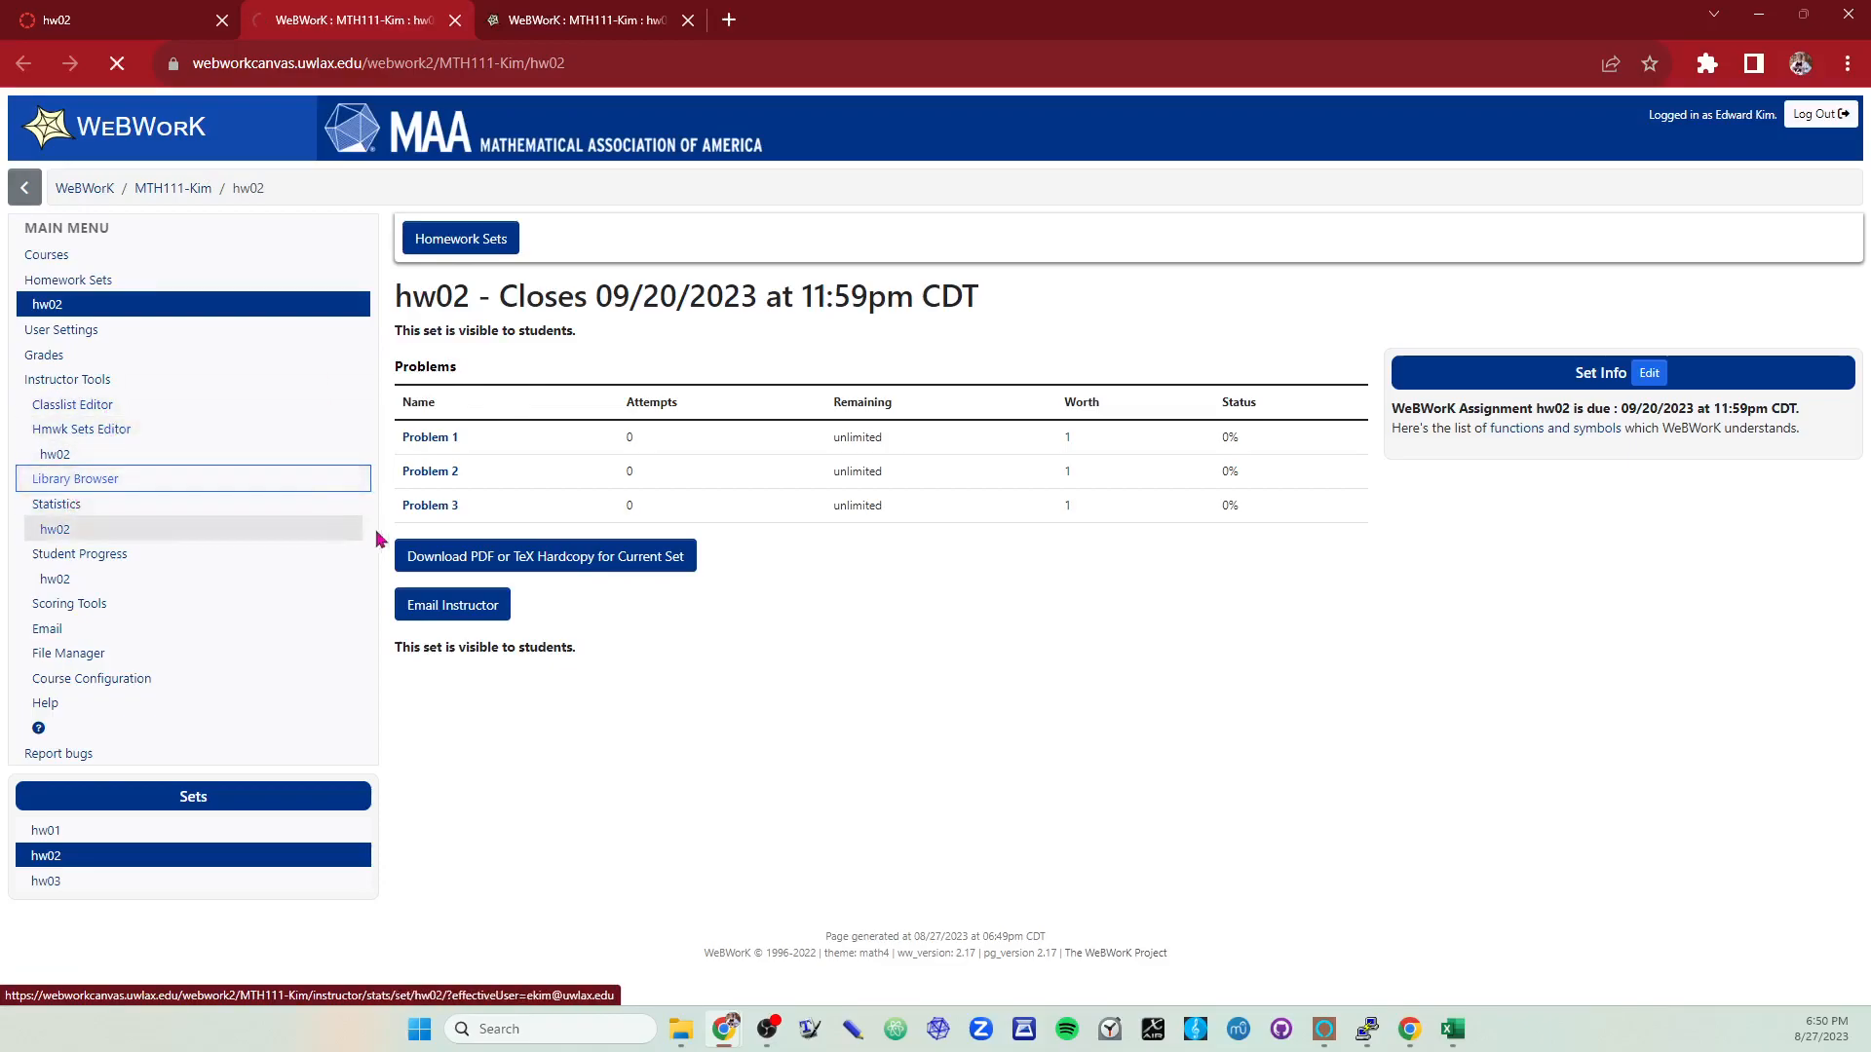
left_click(1172, 280)
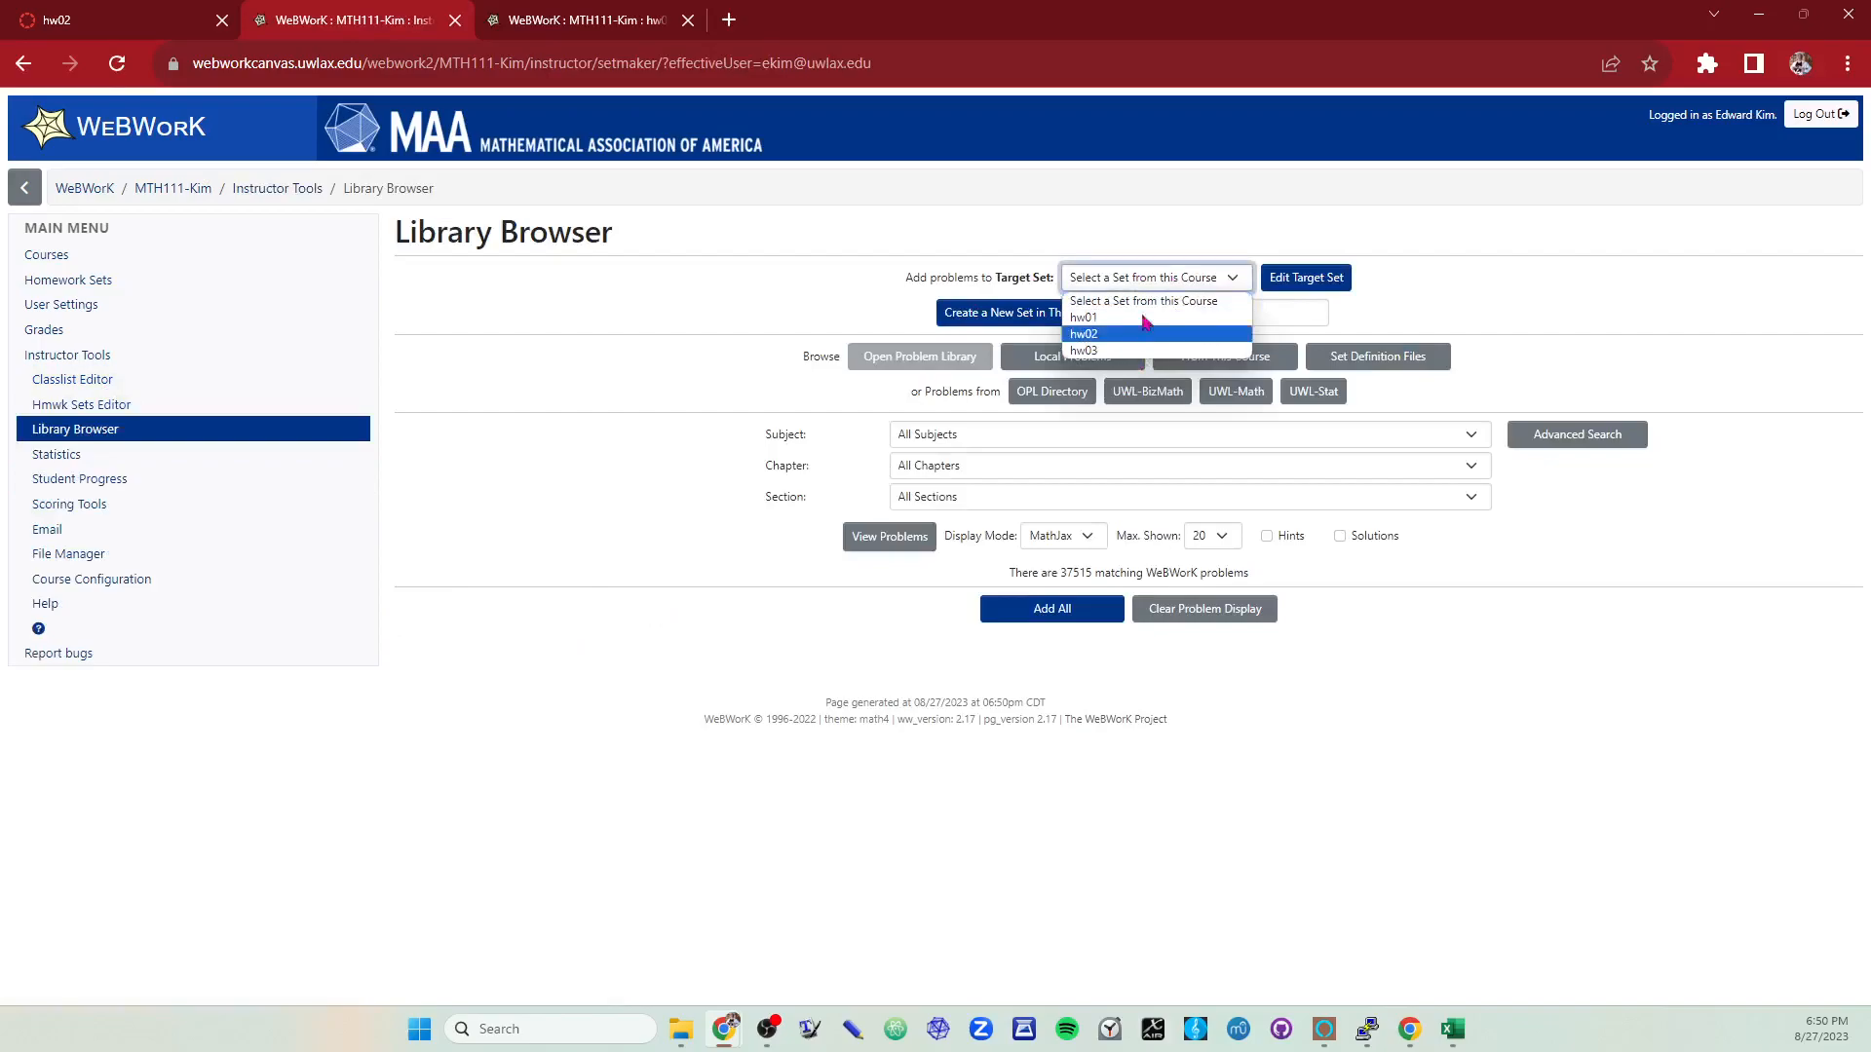
left_click(1262, 312)
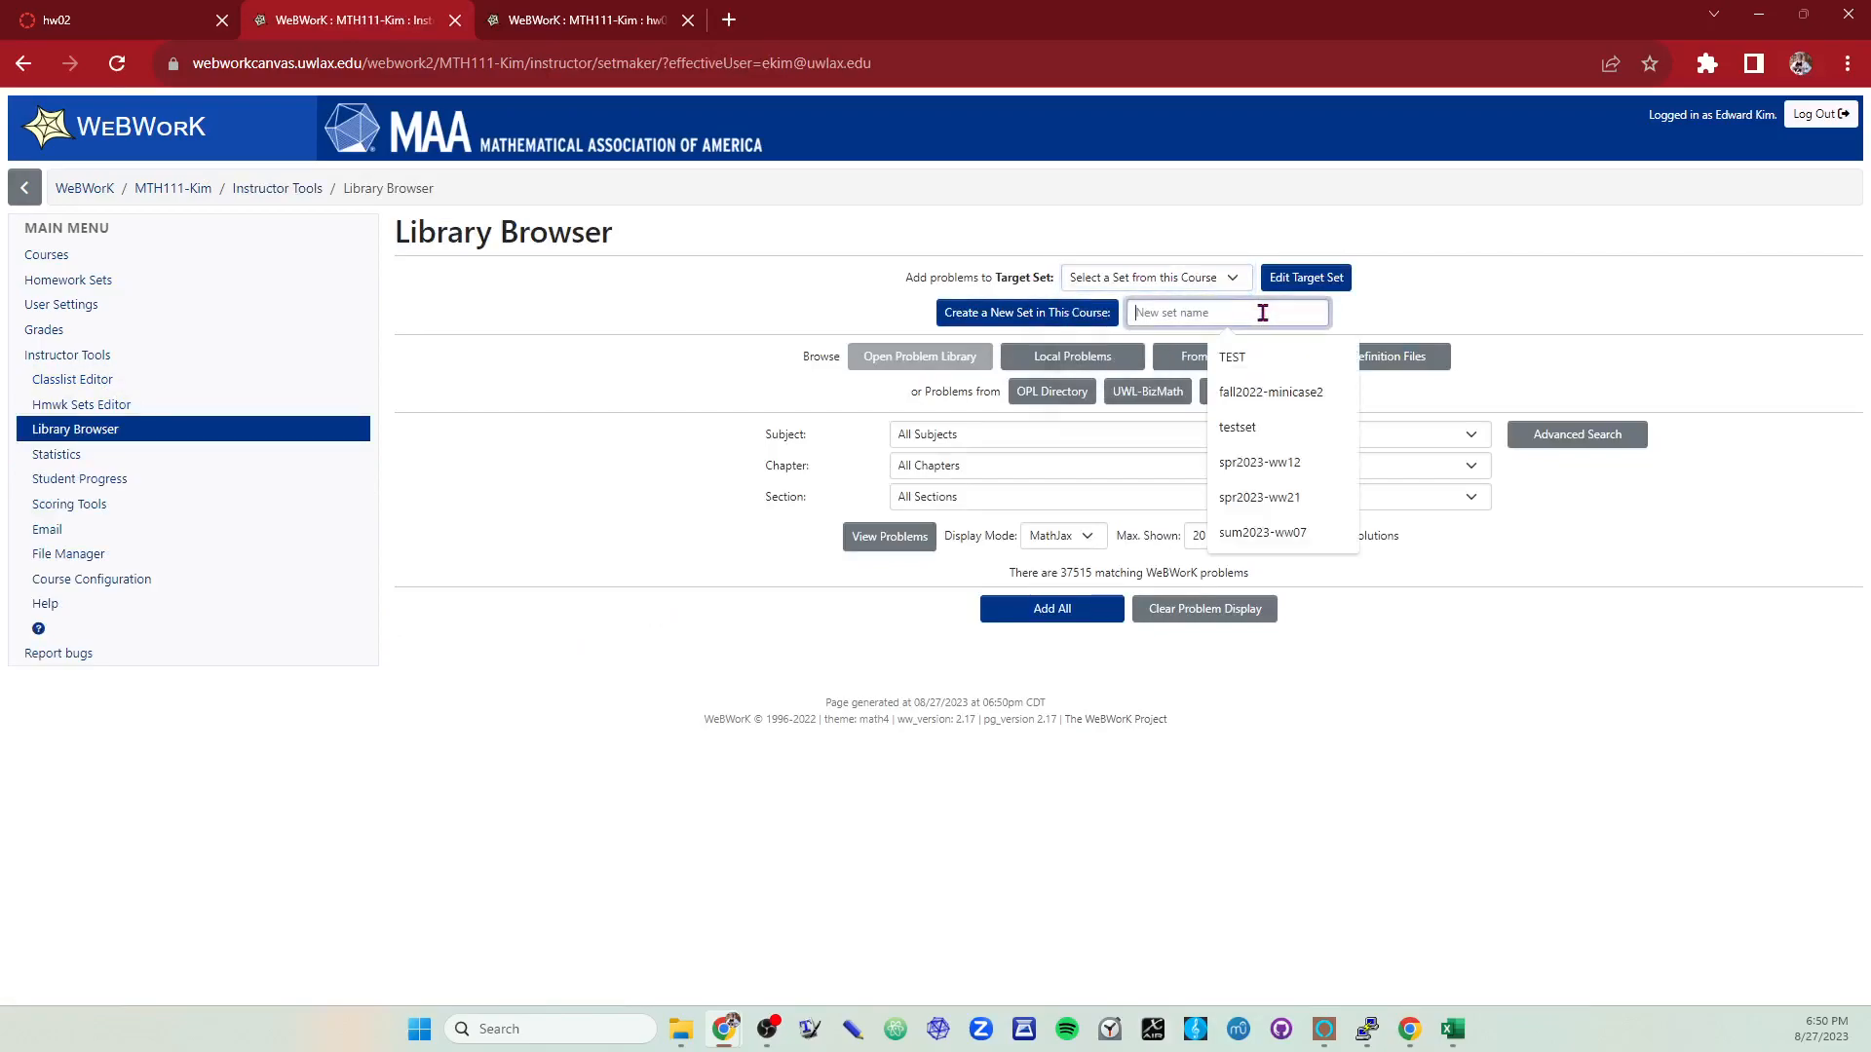
type("hw04")
left_click(1072, 323)
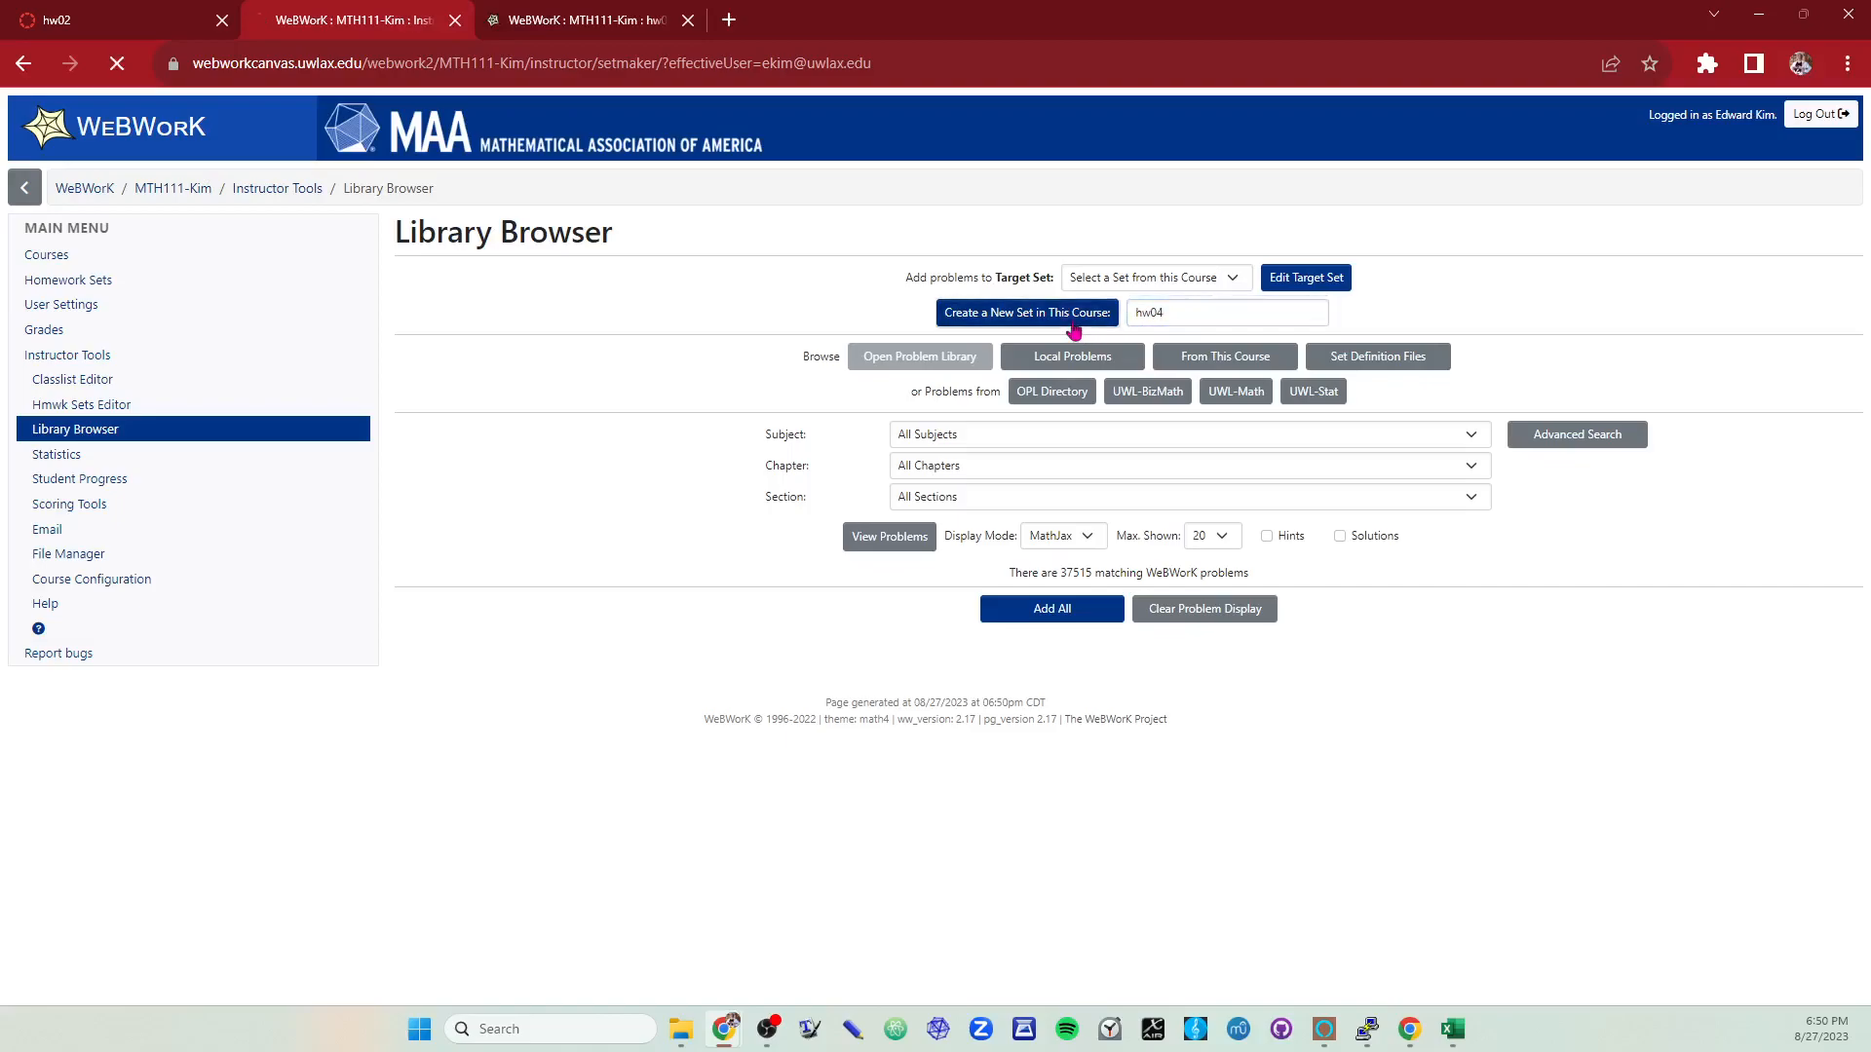
Step: List library problems for Trigonometry, chapter Triangle trigonometry, section Applications of special triangles & right triangles
left_click(1042, 531)
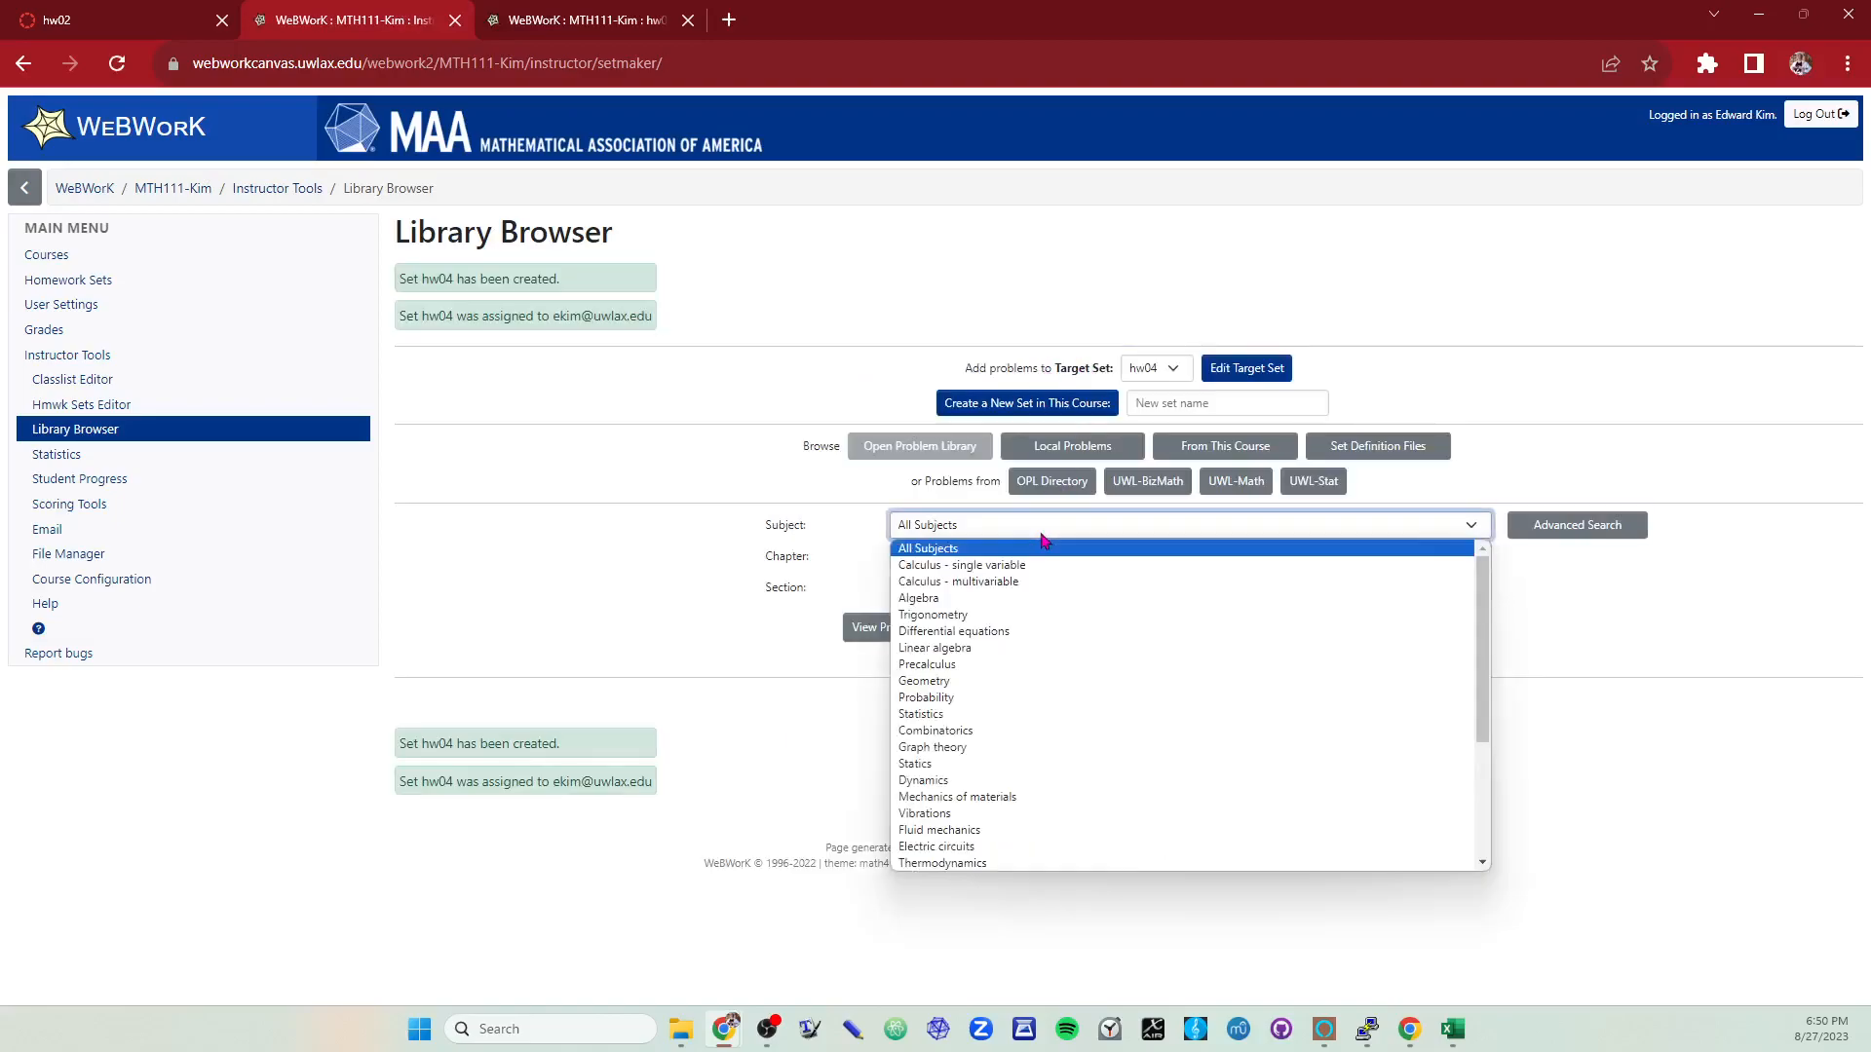
left_click(986, 614)
left_click(995, 558)
left_click(974, 628)
left_click(974, 587)
left_click(975, 709)
left_click(855, 628)
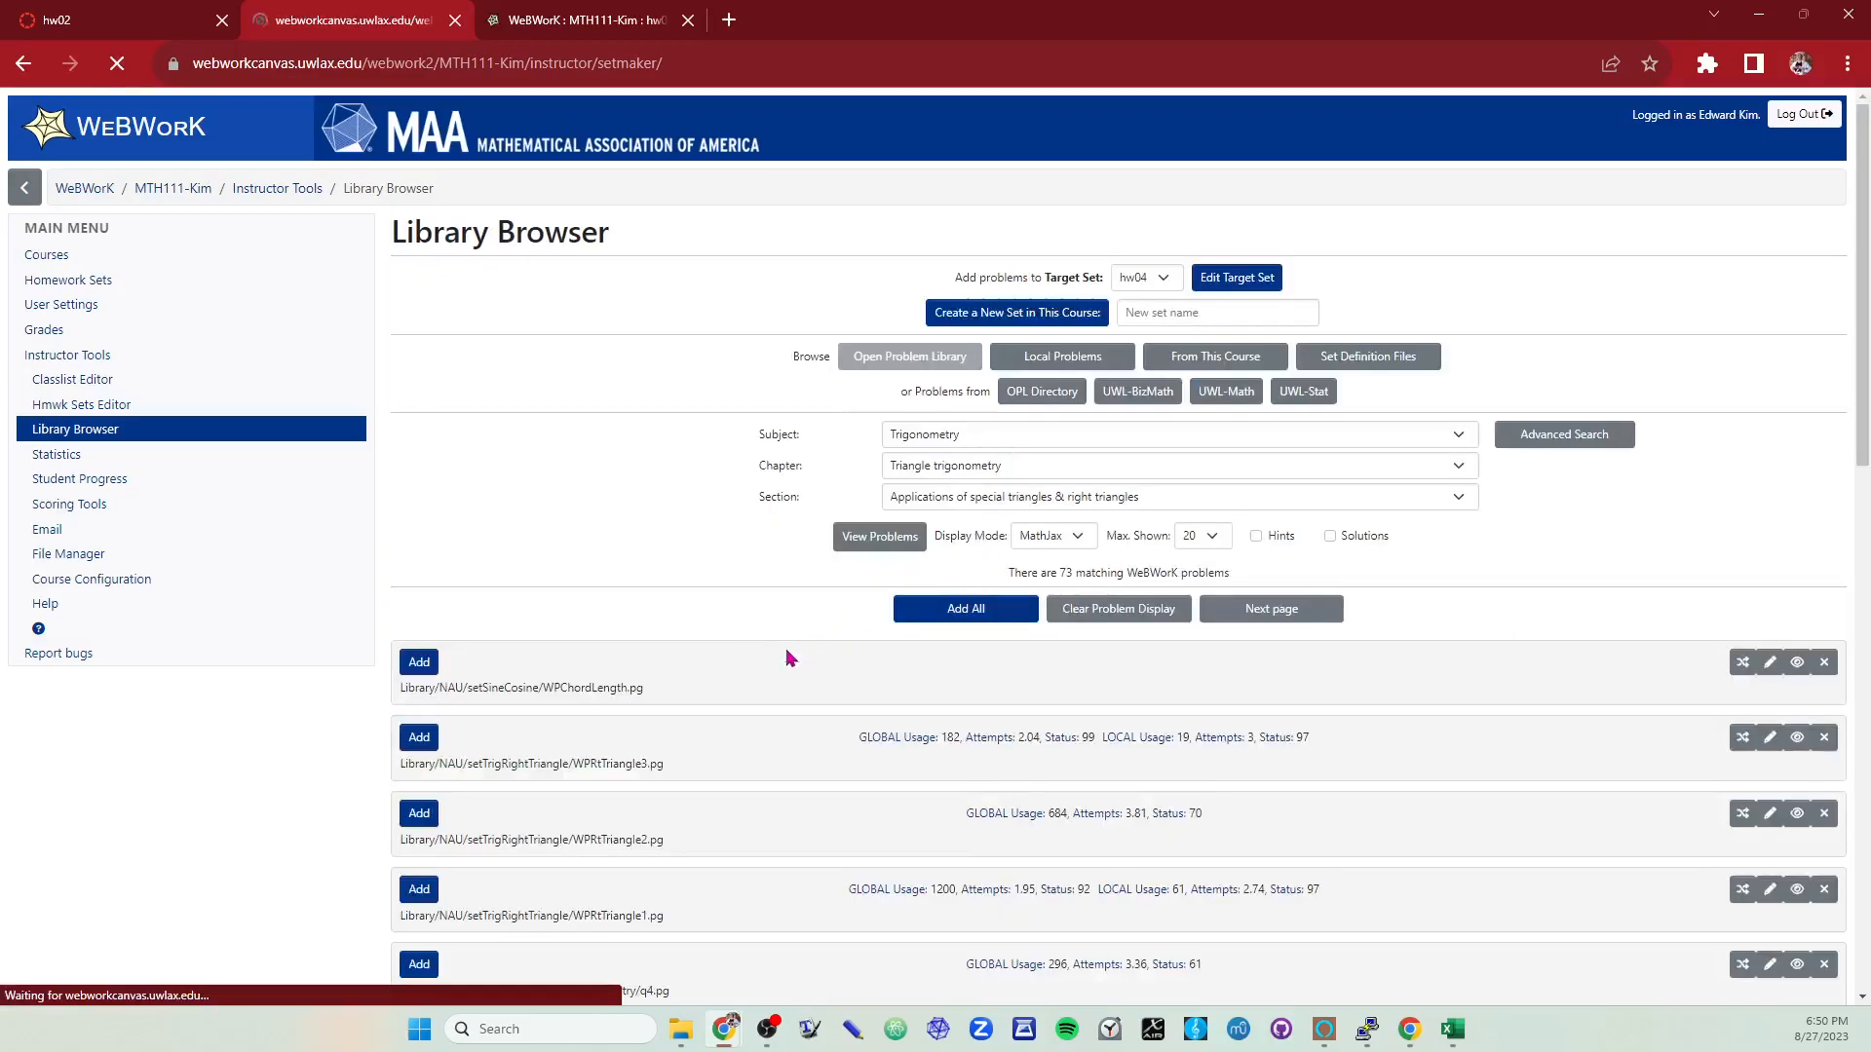
Step: Add the first three listed trigonometry problems to the hw04 set
scroll(786, 649, "down", 4)
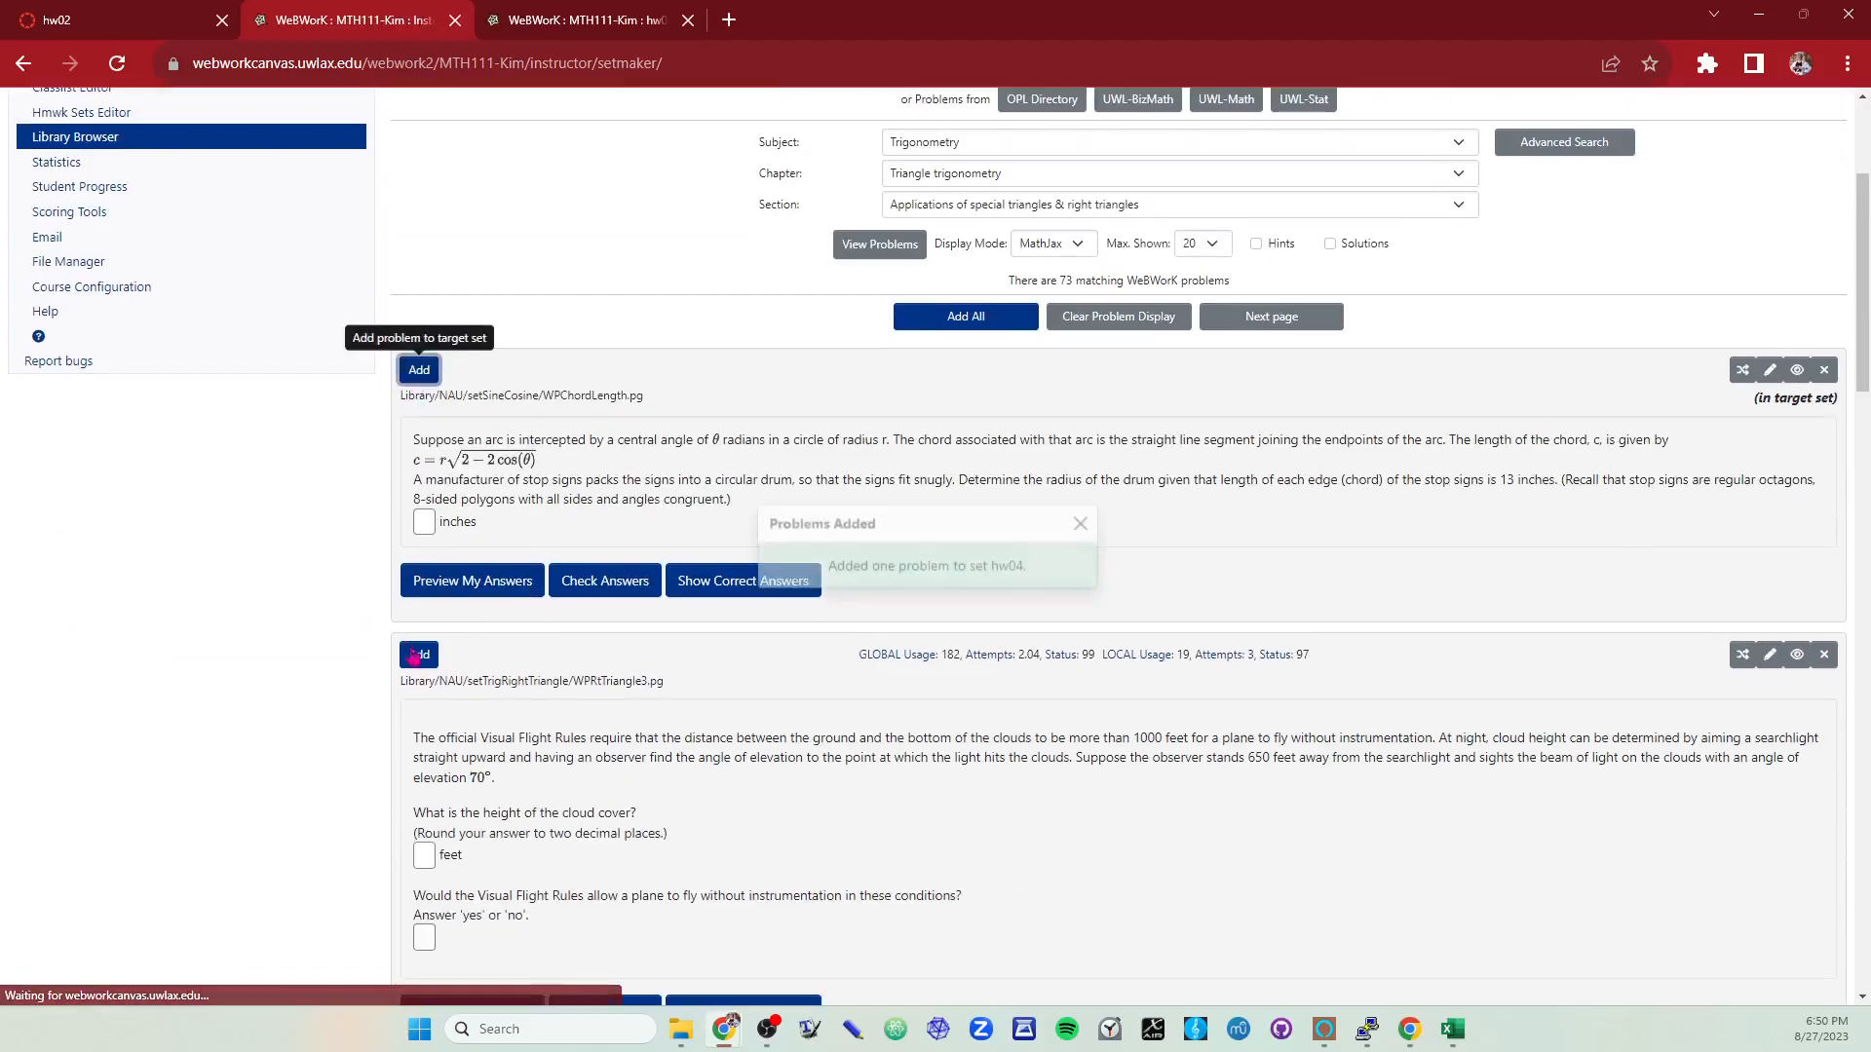
left_click(418, 652)
scroll(409, 672, "down", 4)
left_click(409, 698)
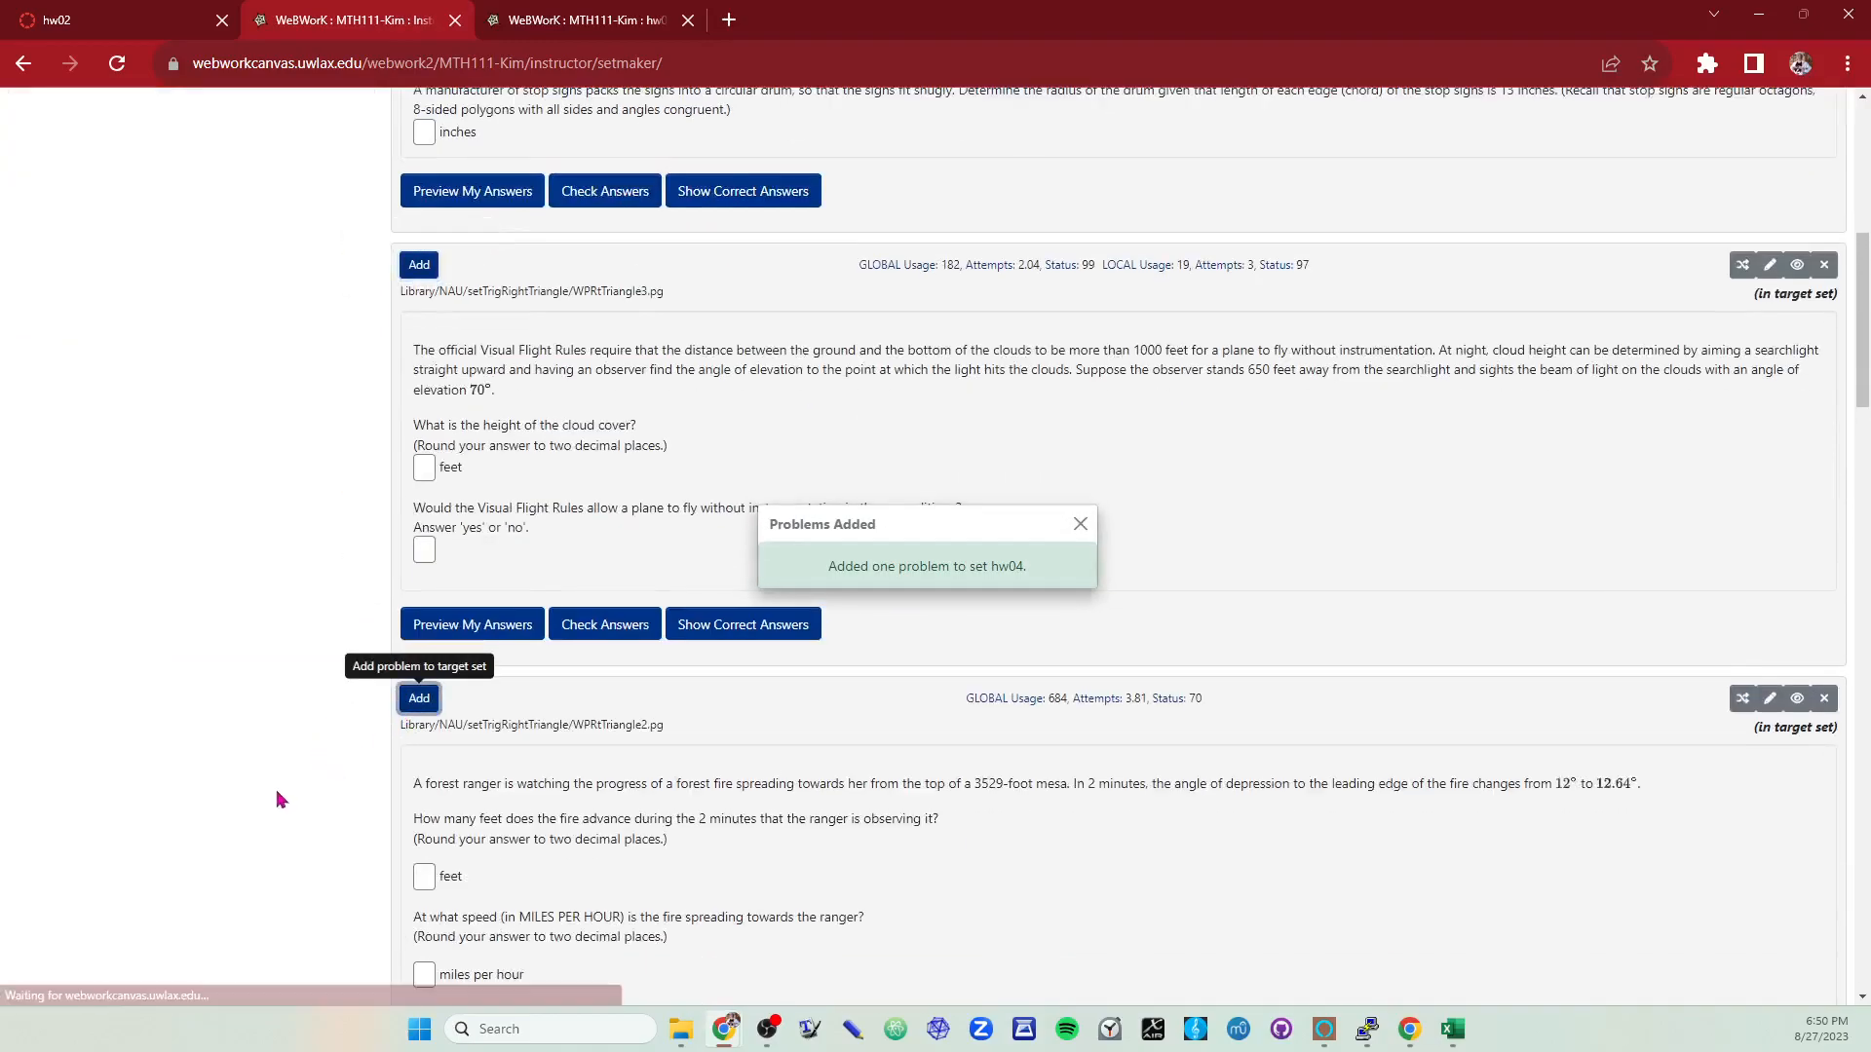
scroll(289, 811, "up", 8)
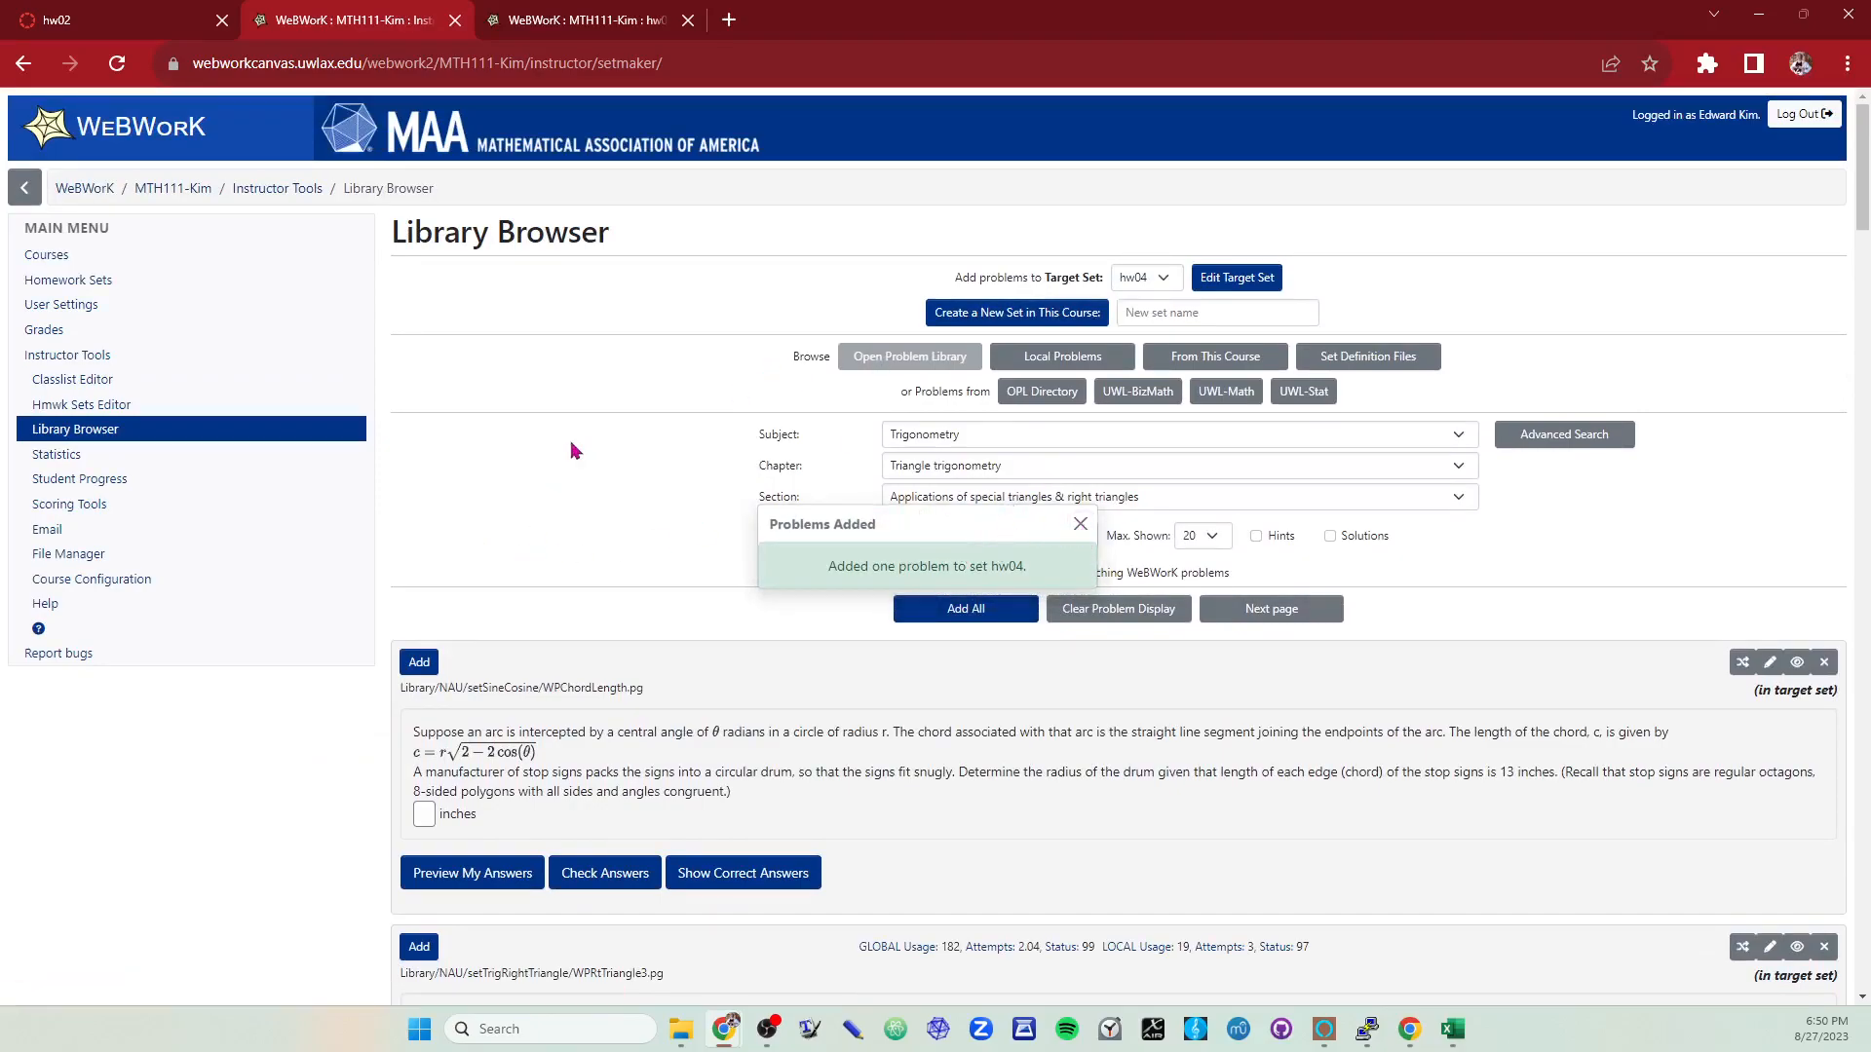
Step: Check the Canvas hw02 page, return to WeBWorK, and open the assigned users of hw04 from the Hmwk Sets Editor
left_click(59, 12)
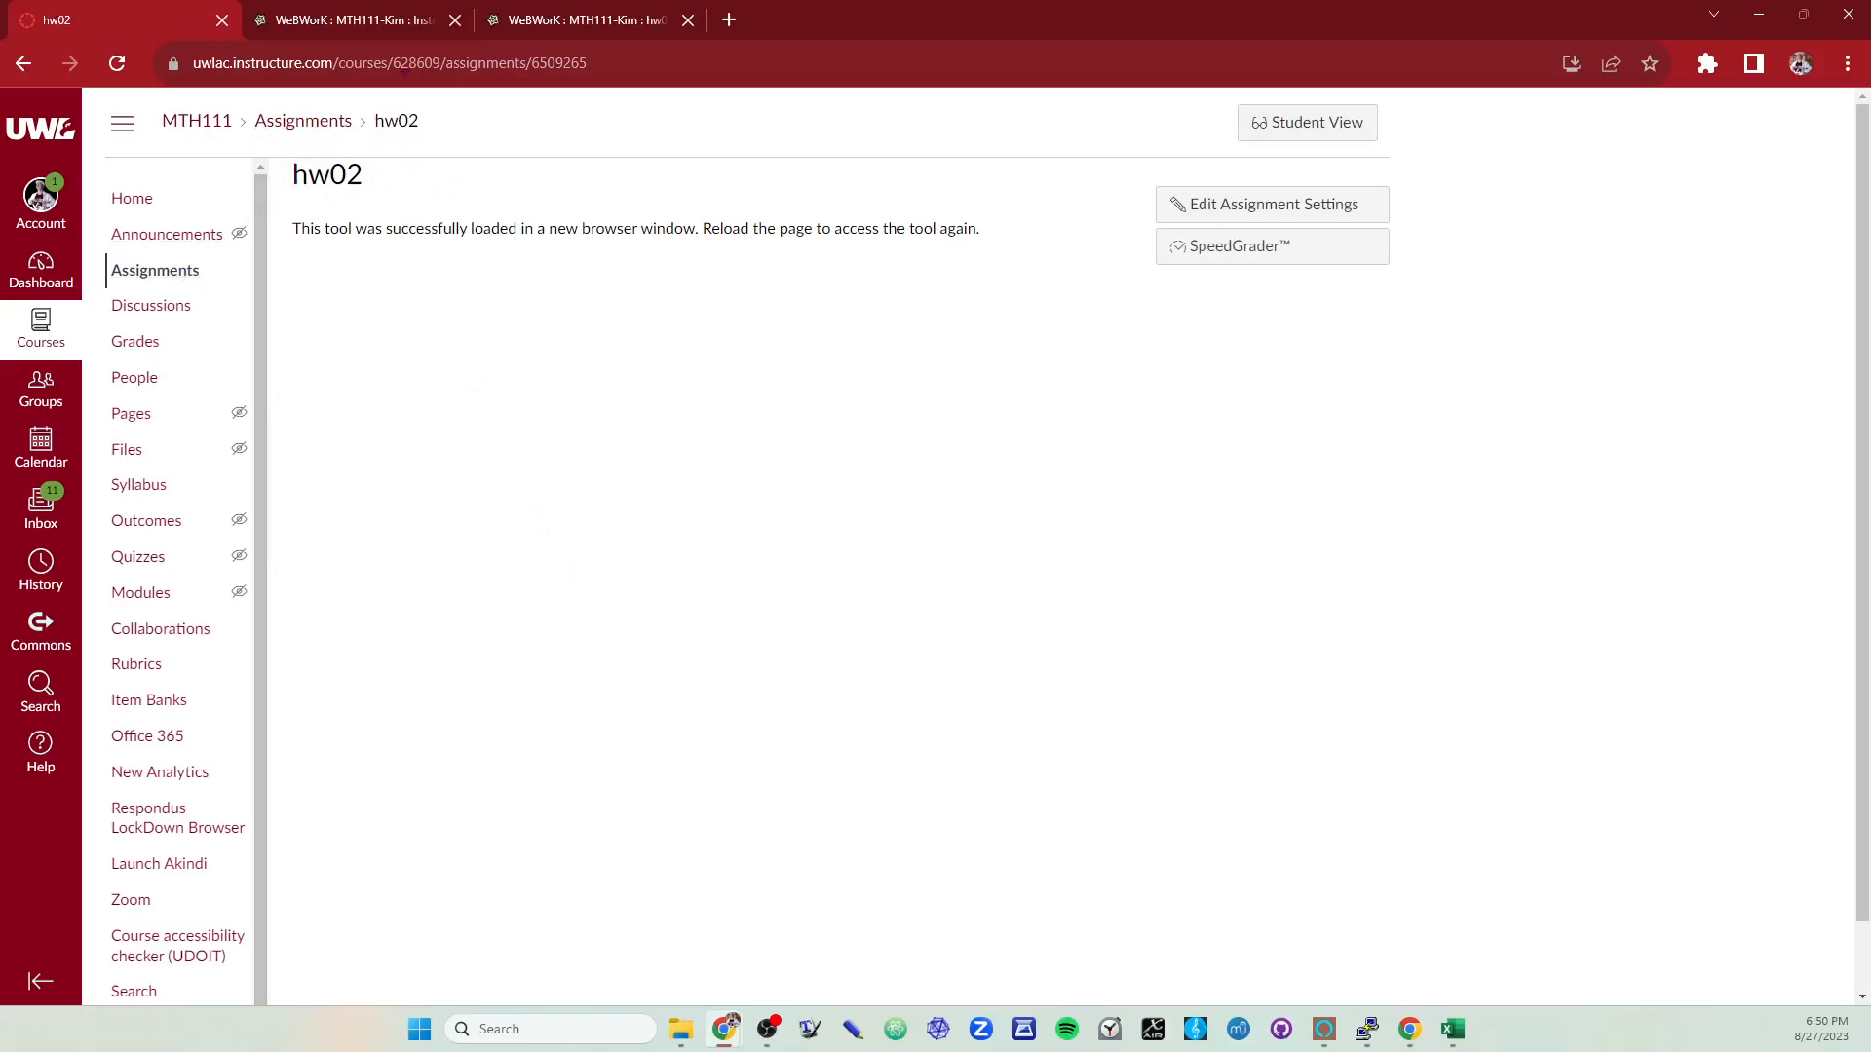
left_click(373, 12)
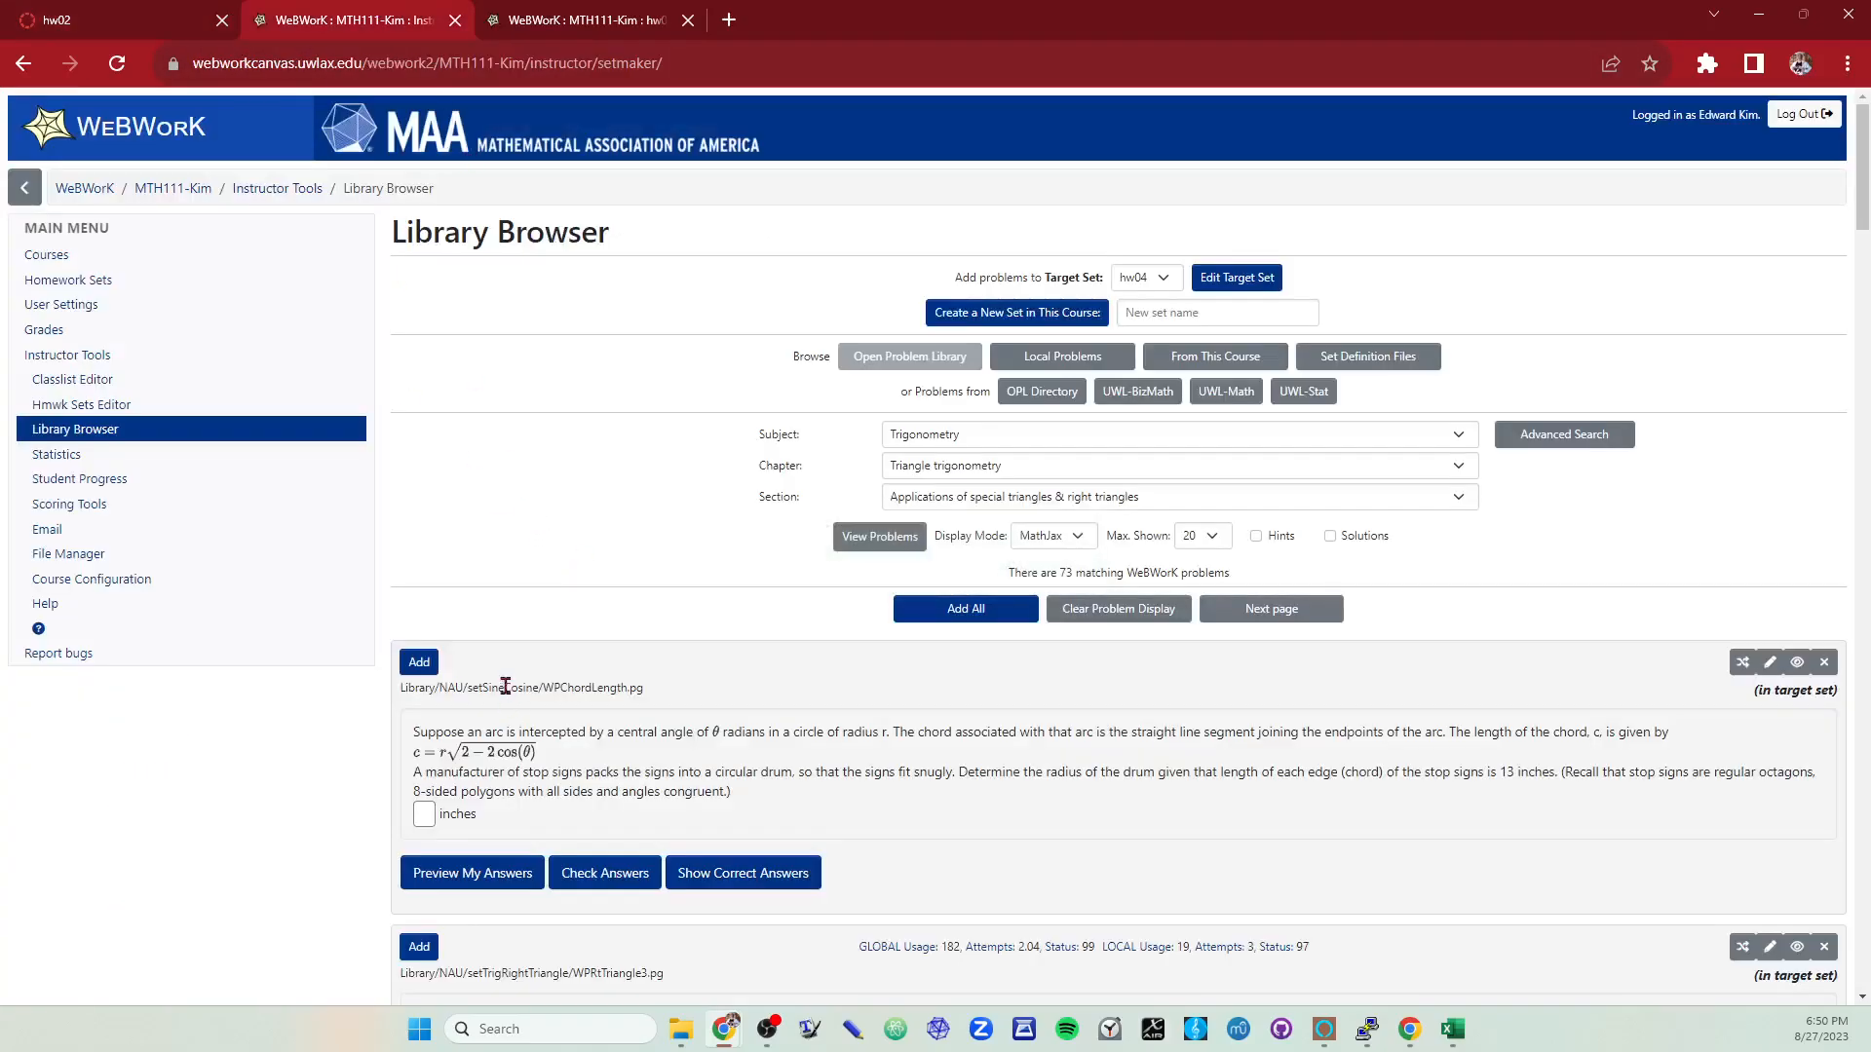
left_click(98, 405)
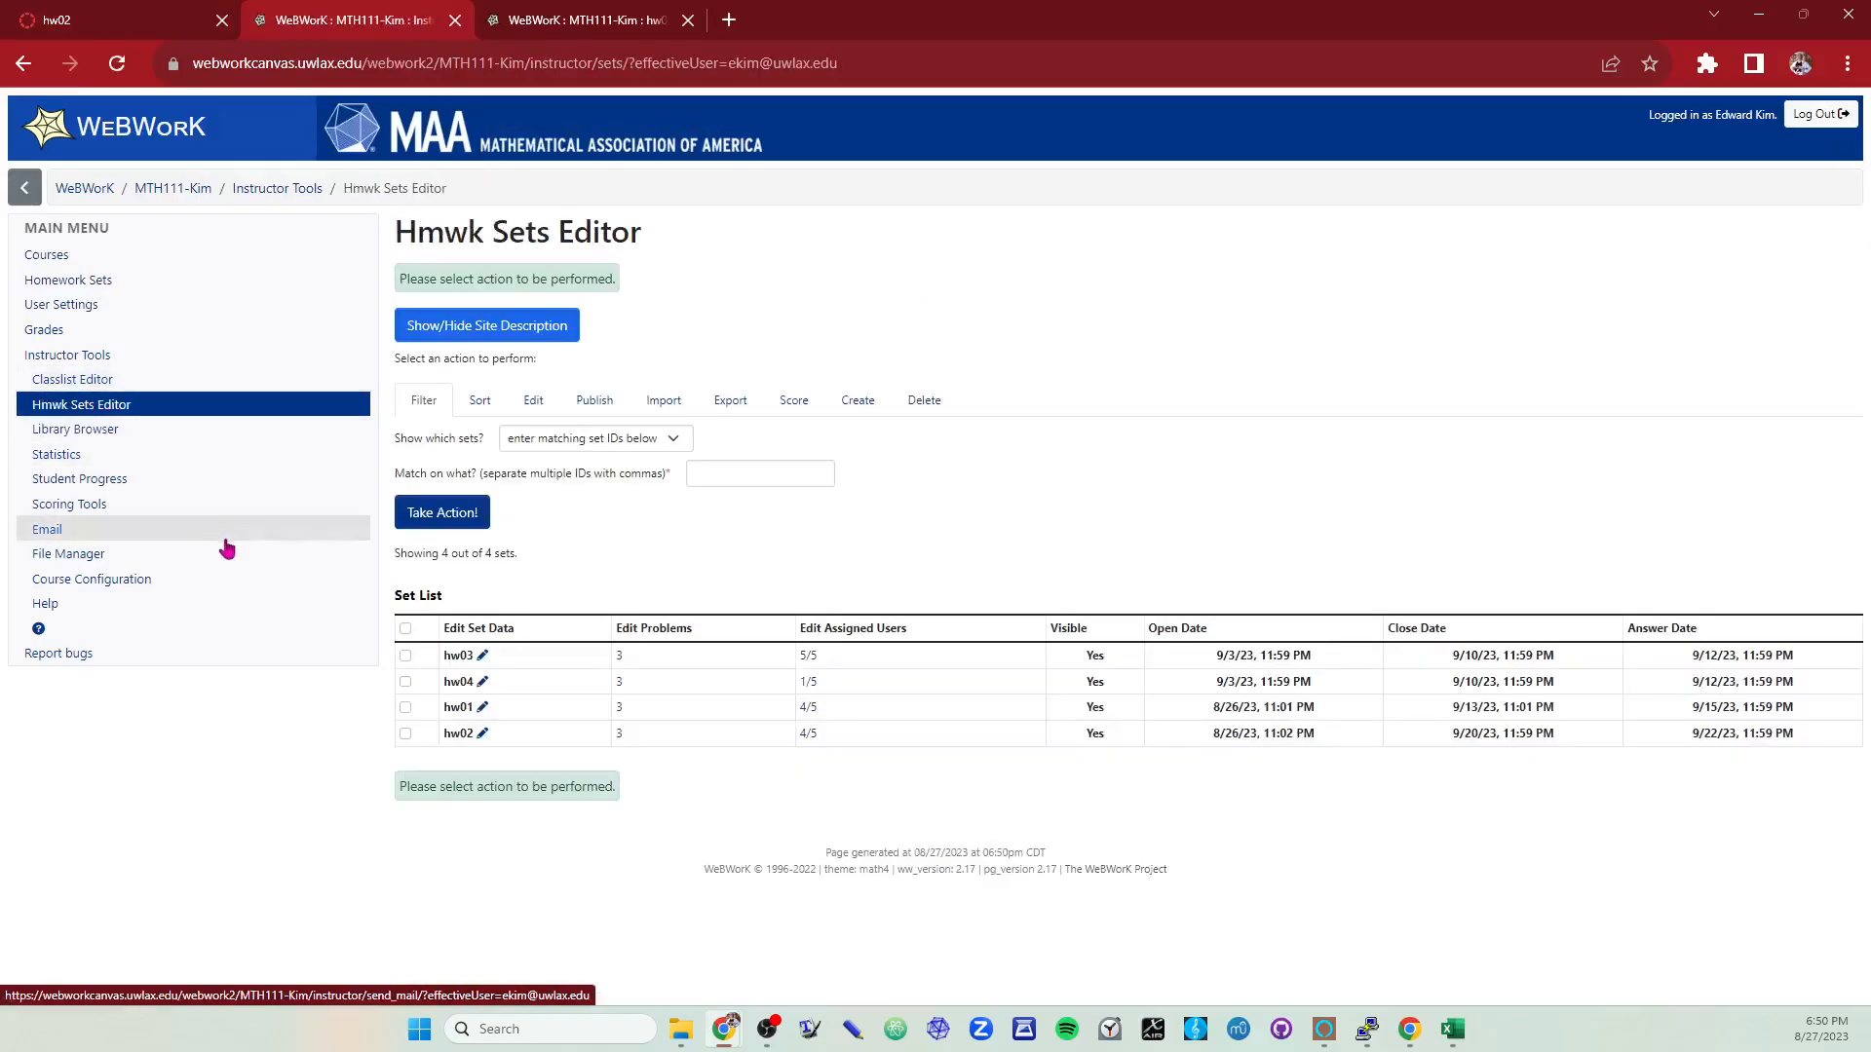
left_click(808, 682)
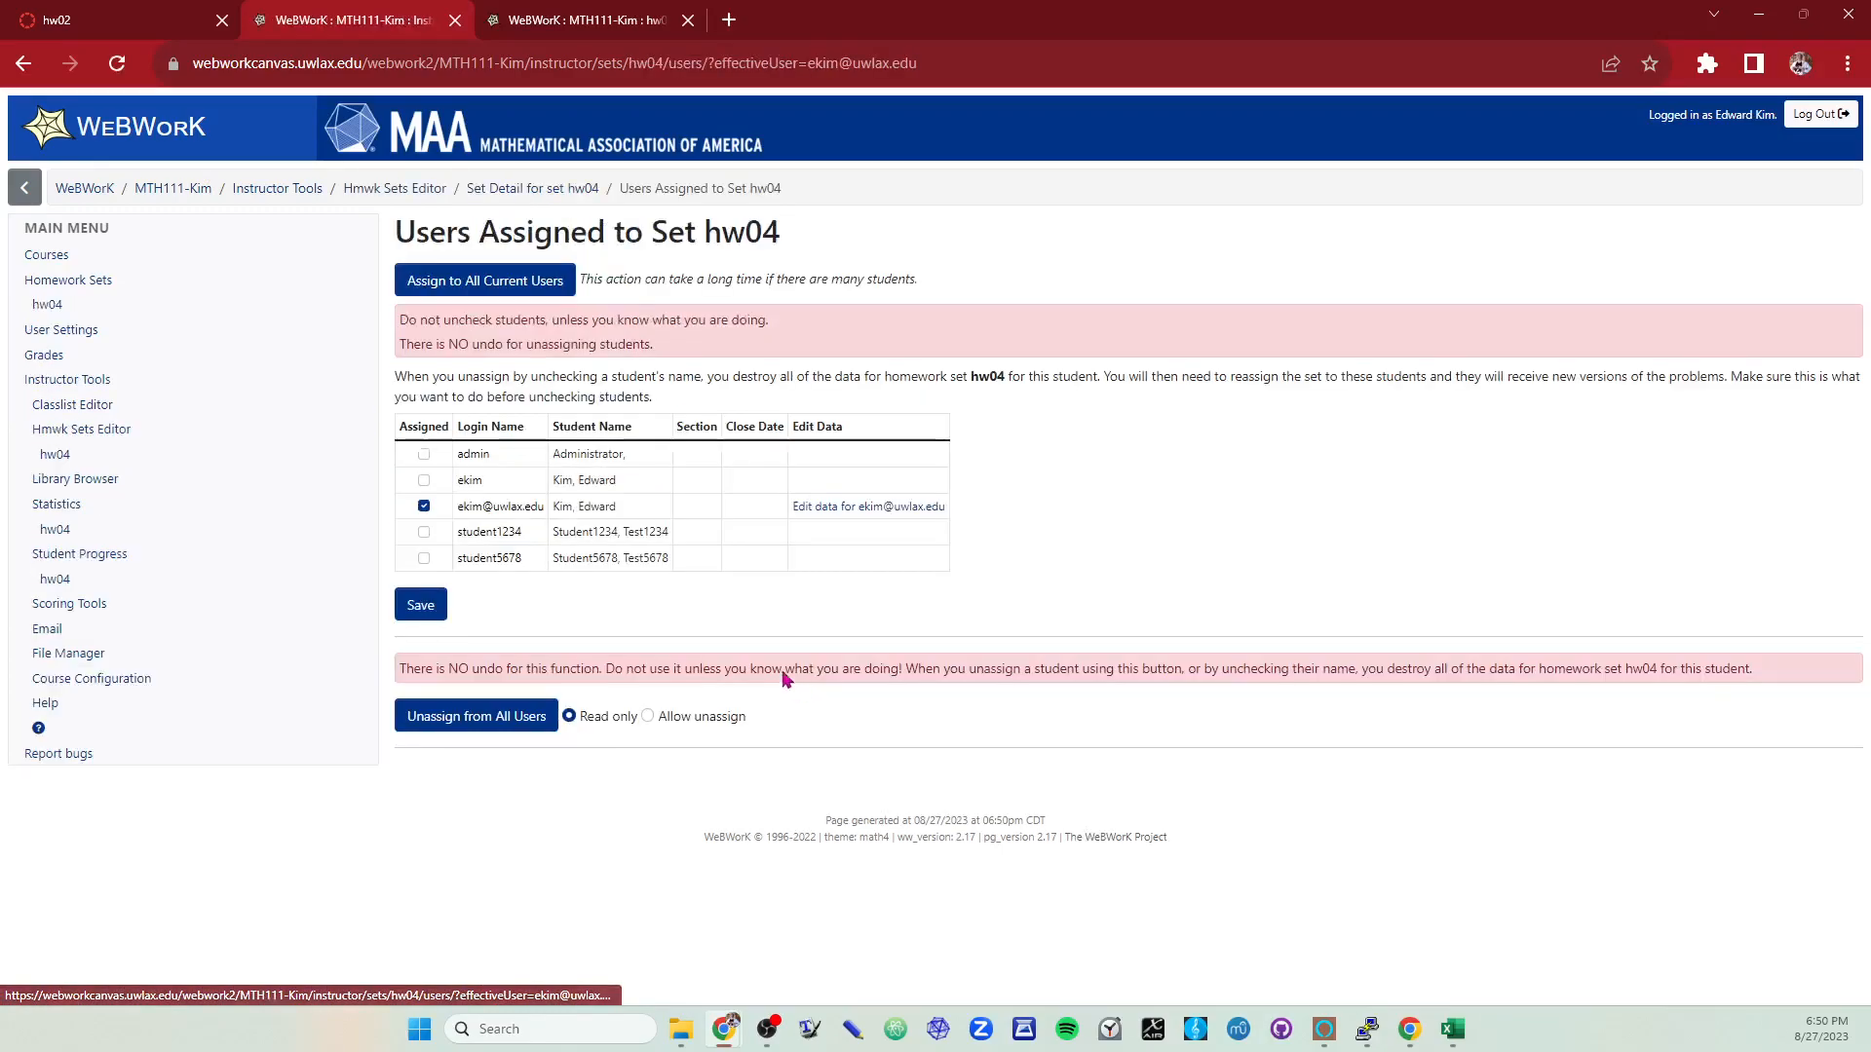